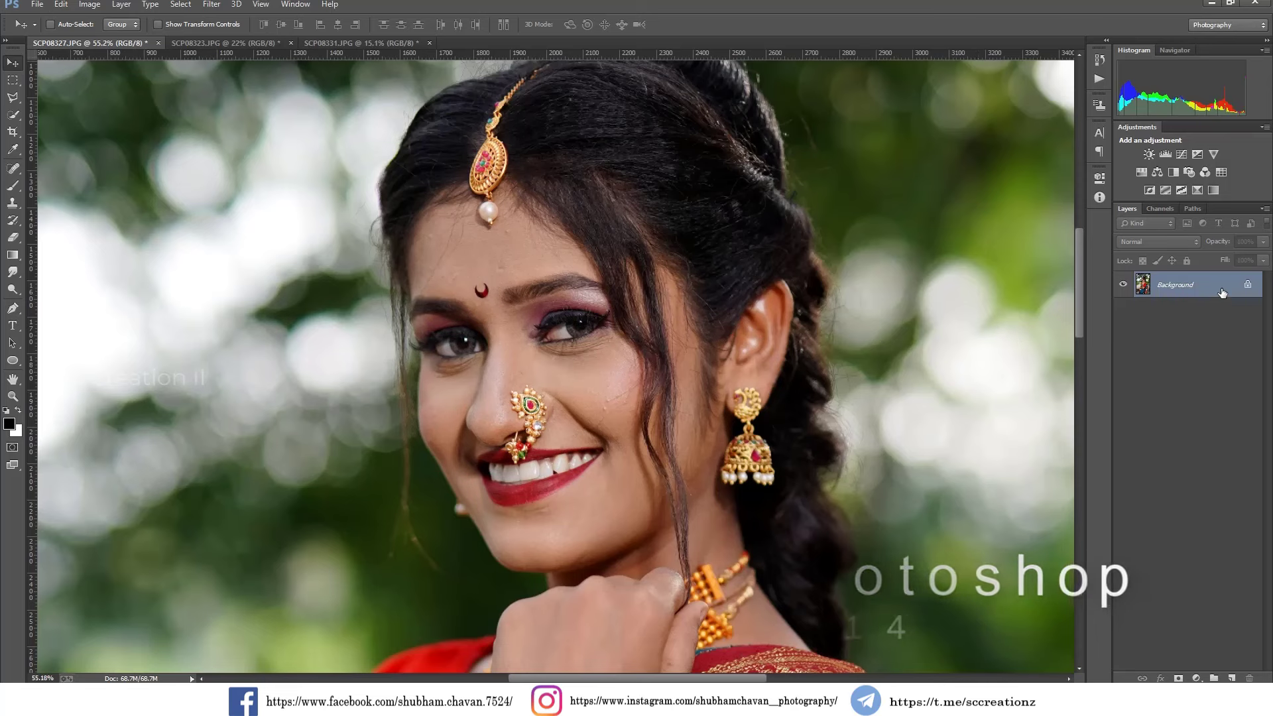
# Unlock the Background layer and duplicate it as a retouching copy.
pyautogui.click(1248, 284)
pyautogui.rightClick(1227, 286)
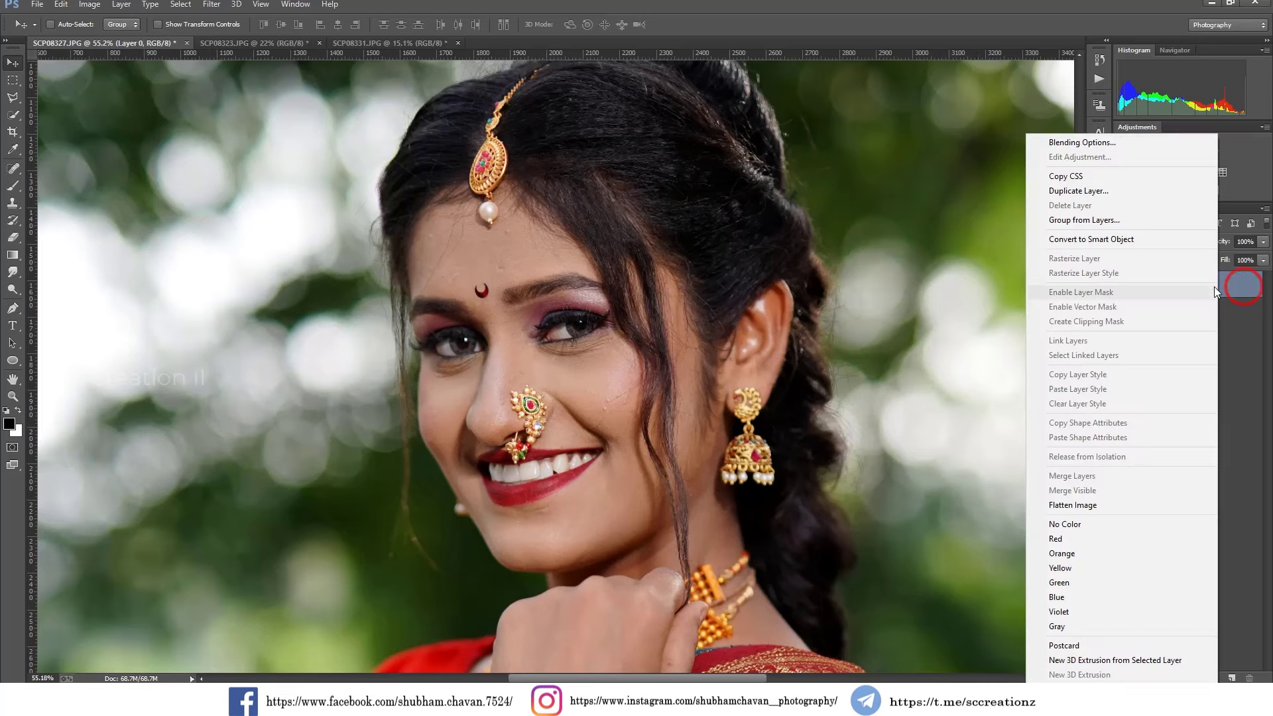
pyautogui.click(1078, 191)
pyautogui.click(750, 210)
# Remove the blemishes on the cheek beside the loose hair strand using a slightly larger Spot Healing Brush.
pyautogui.click(13, 168)
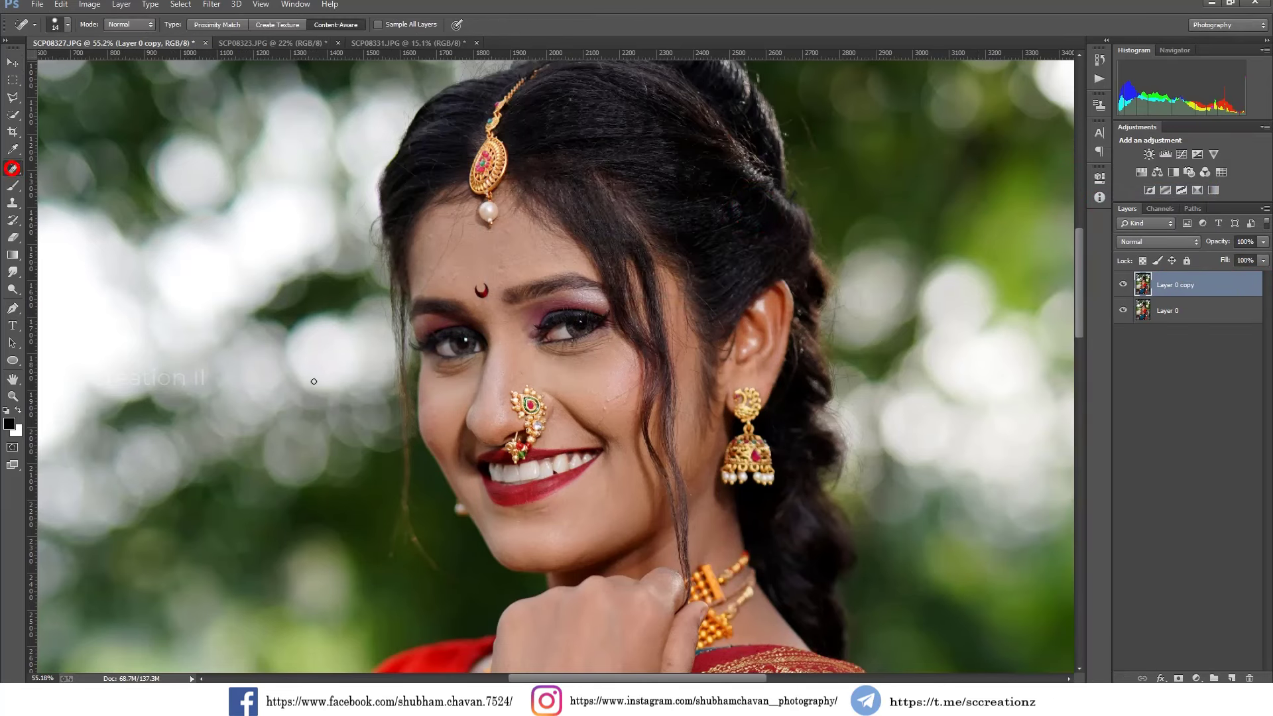
pyautogui.scroll(2, 605, 494)
pyautogui.rightClick(611, 396)
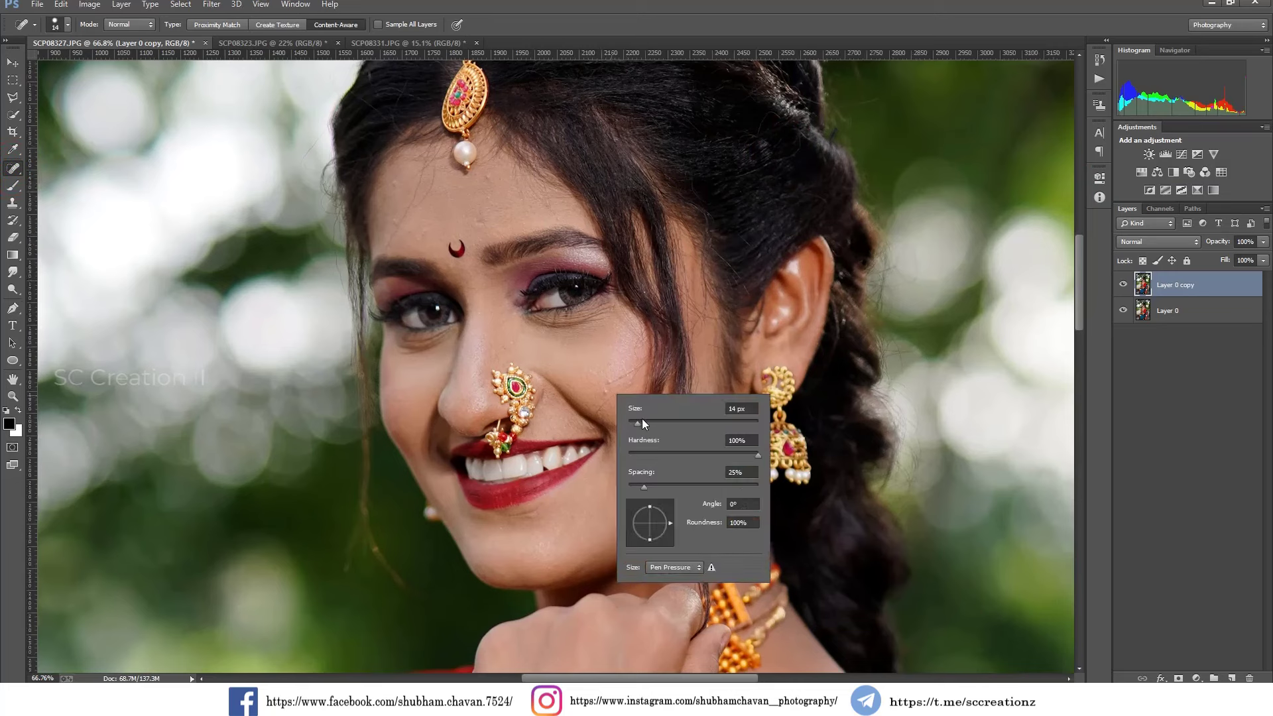
pyautogui.moveTo(642, 424); pyautogui.dragTo(661, 426)
pyautogui.click(609, 393)
pyautogui.click(606, 381)
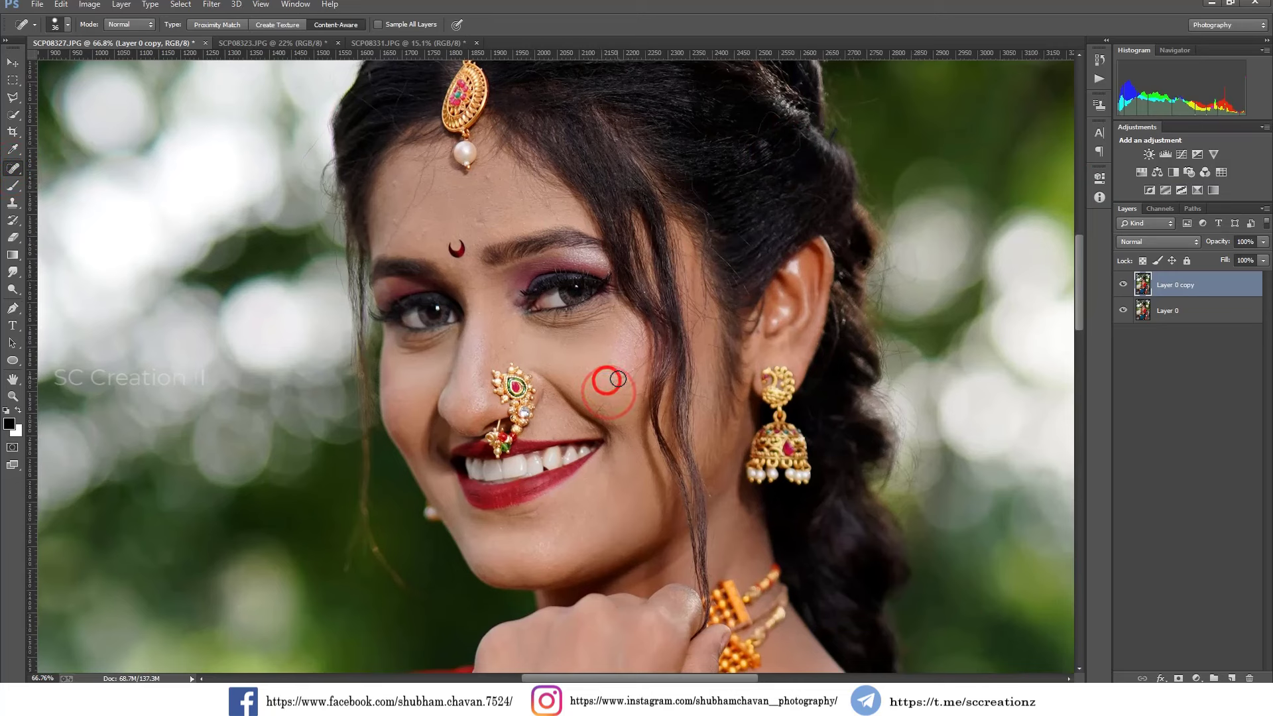
pyautogui.click(617, 376)
pyautogui.click(631, 374)
pyautogui.click(606, 402)
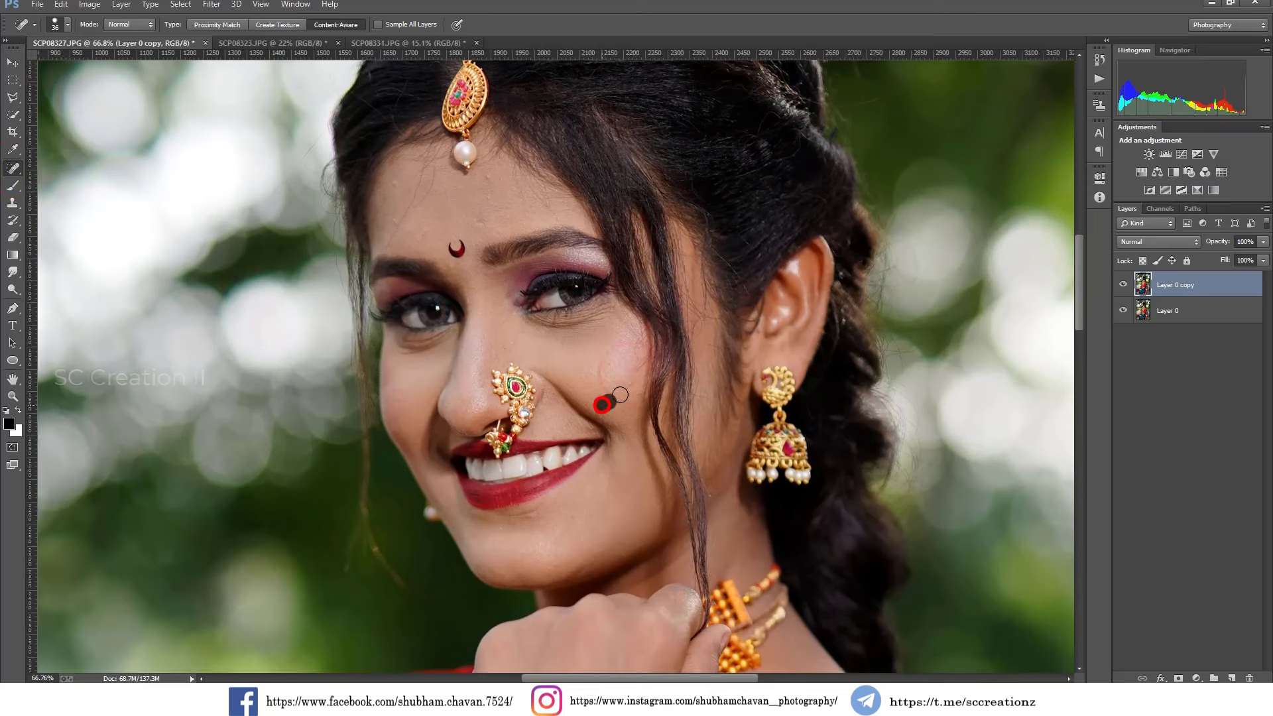
pyautogui.click(621, 392)
pyautogui.click(630, 381)
pyautogui.click(632, 371)
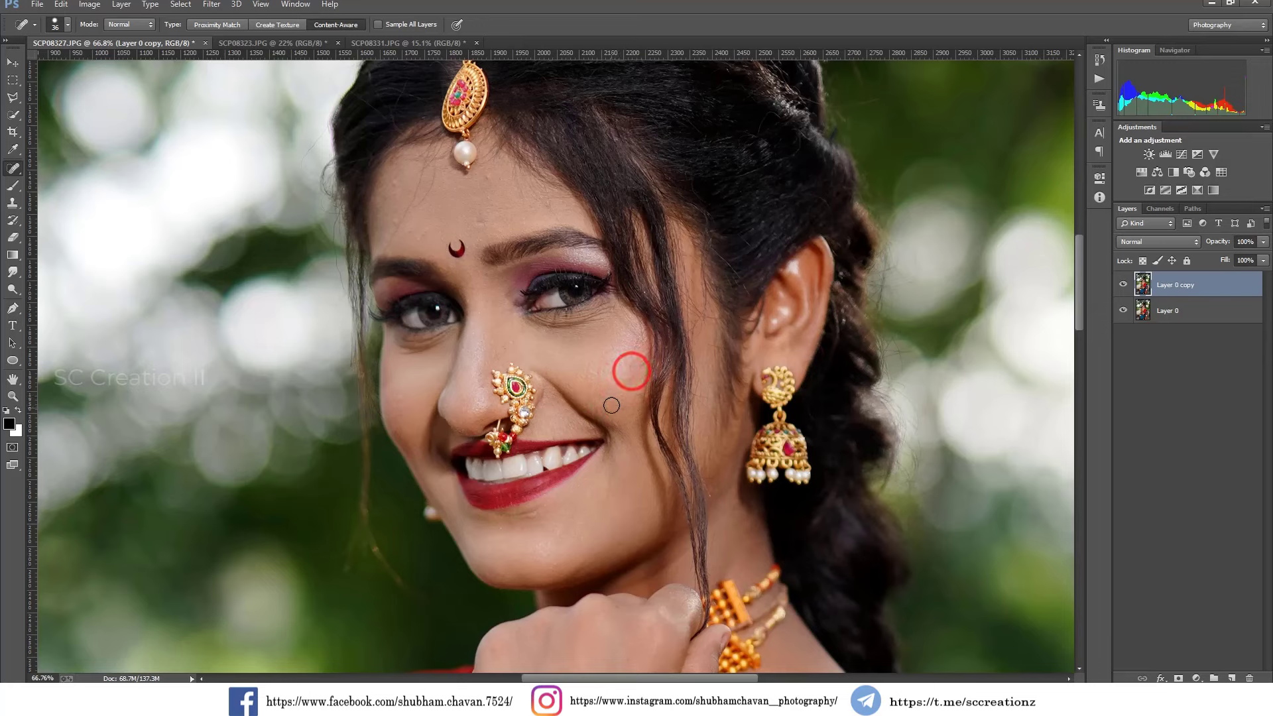
pyautogui.click(611, 399)
pyautogui.click(619, 381)
pyautogui.moveTo(629, 364); pyautogui.dragTo(640, 380)
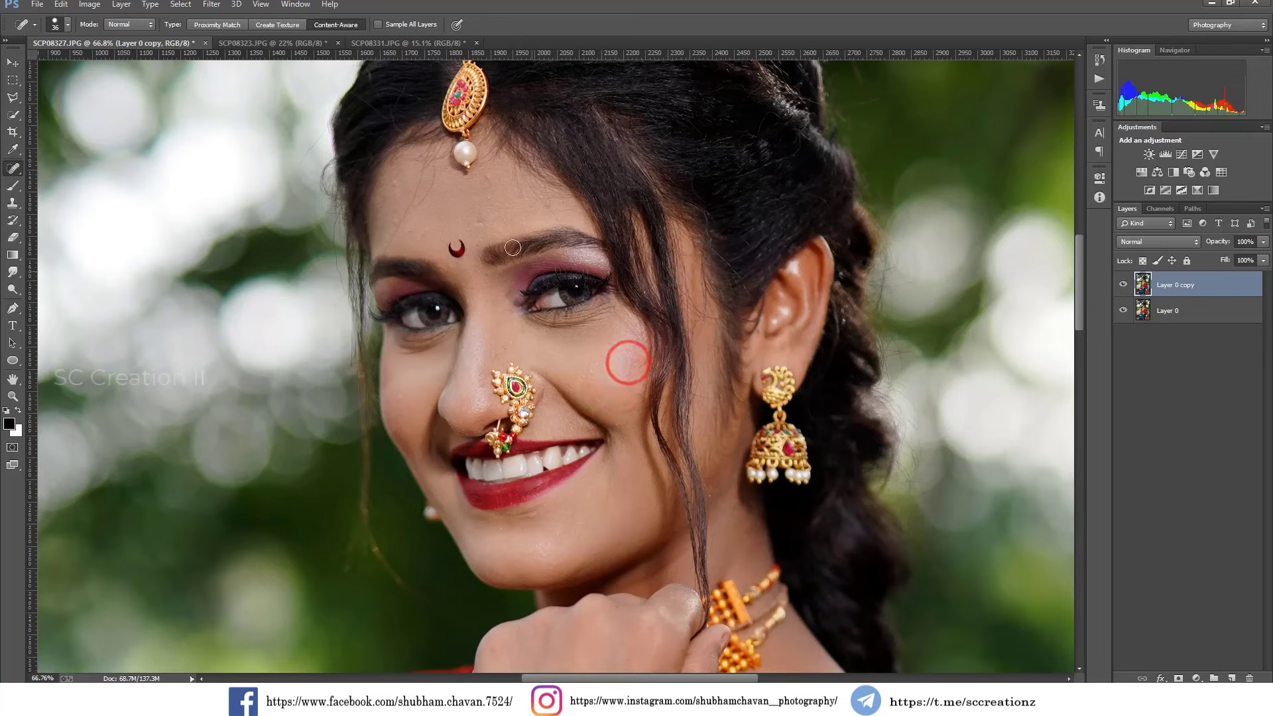
# Heal the spots and fine stray hairs across the forehead with the Spot Healing Brush.
pyautogui.click(477, 216)
pyautogui.click(487, 177)
pyautogui.click(422, 230)
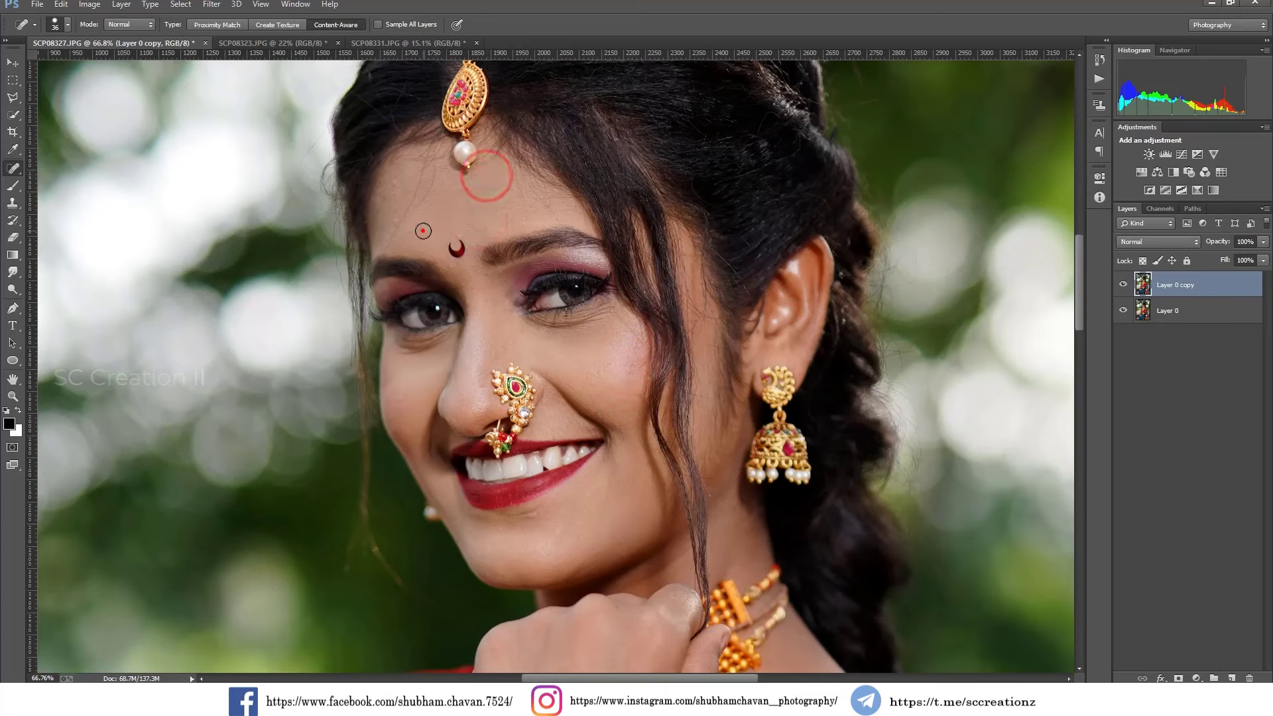
pyautogui.click(398, 224)
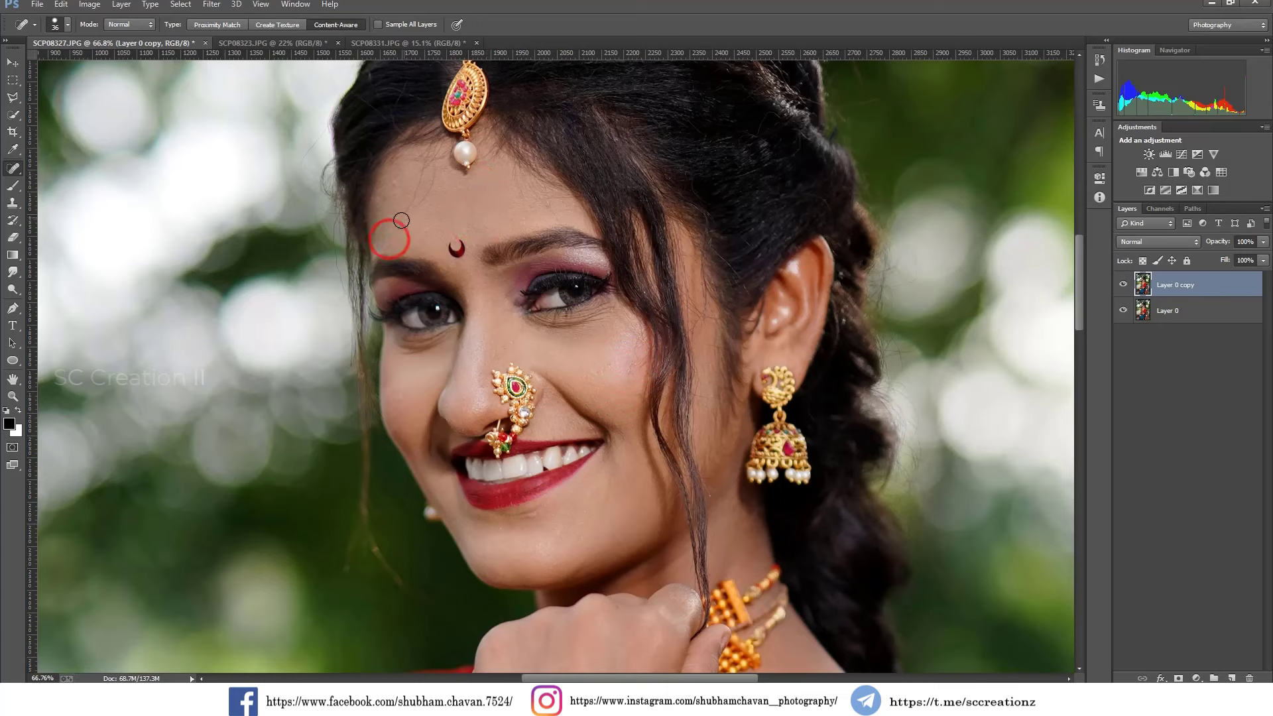
pyautogui.click(416, 194)
pyautogui.click(406, 201)
pyautogui.click(395, 181)
pyautogui.click(423, 174)
# Smooth the forehead skin with the Mixer Brush, reducing its size to 150 px.
pyautogui.rightClick(13, 186)
pyautogui.click(92, 218)
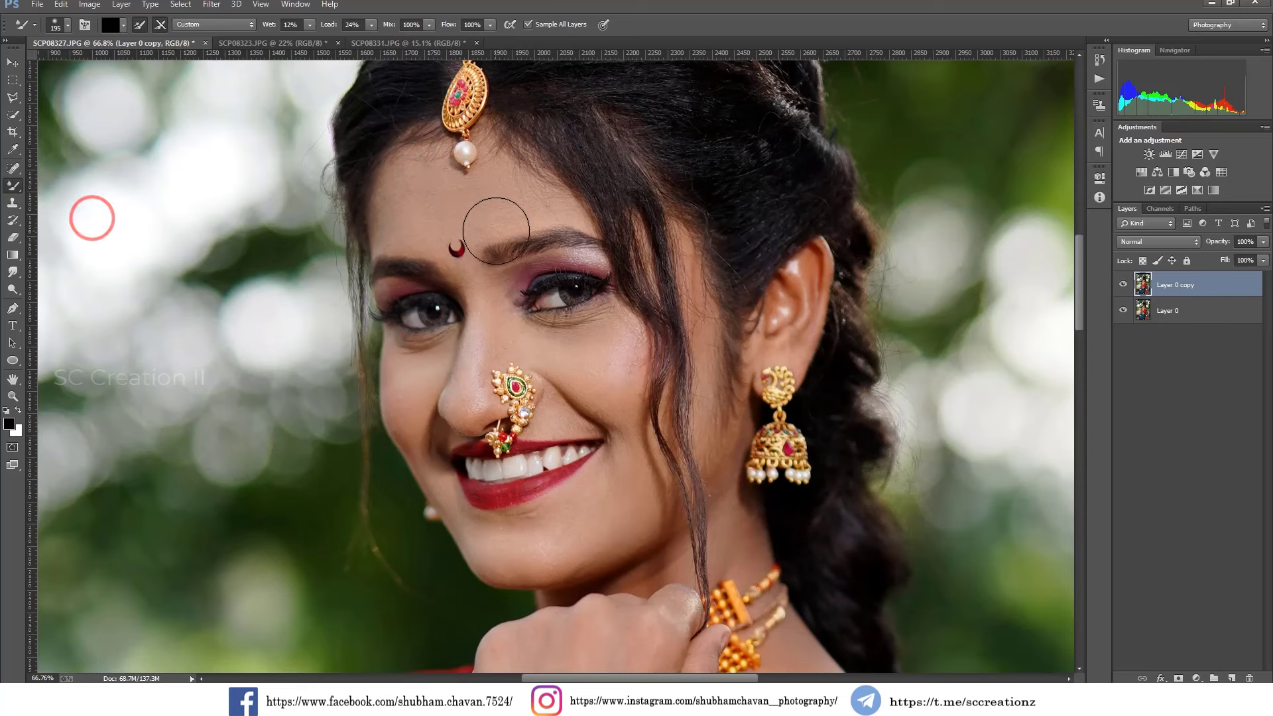
pyautogui.moveTo(514, 202)
pyautogui.mouseDown()
pyautogui.moveTo(445, 209)
pyautogui.moveTo(529, 212)
pyautogui.moveTo(479, 203)
pyautogui.mouseUp()
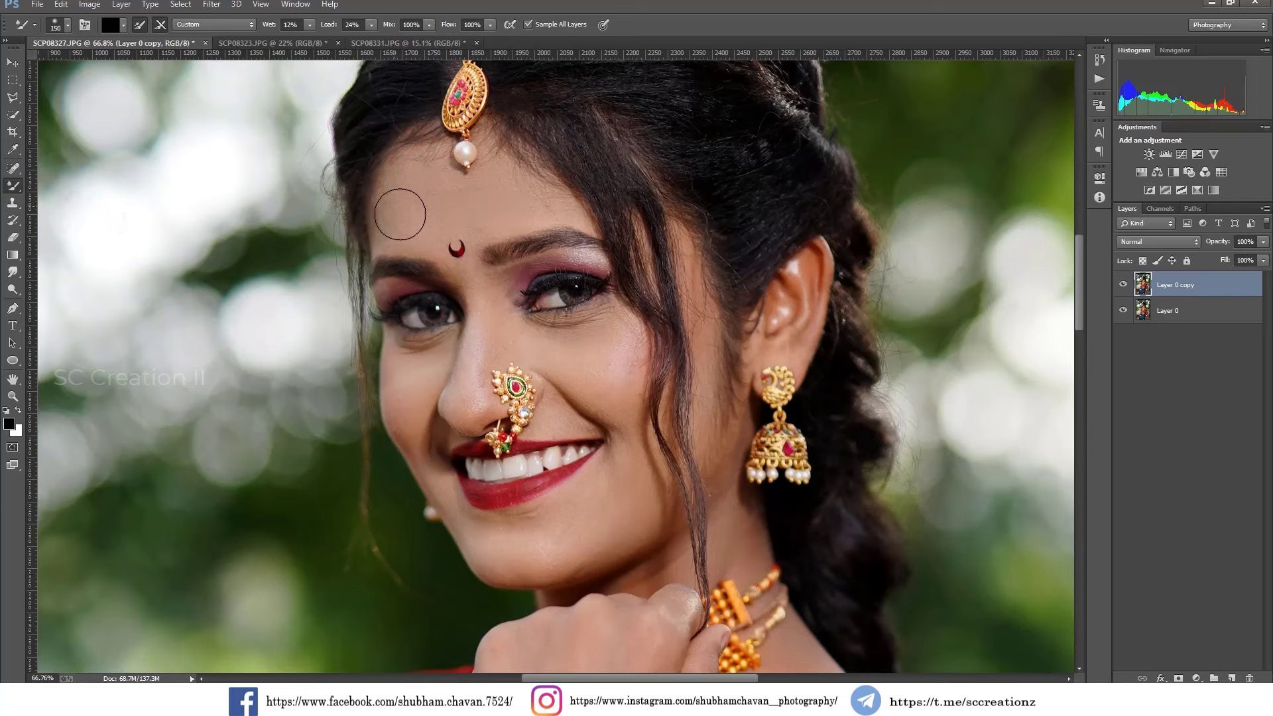
pyautogui.click(420, 187)
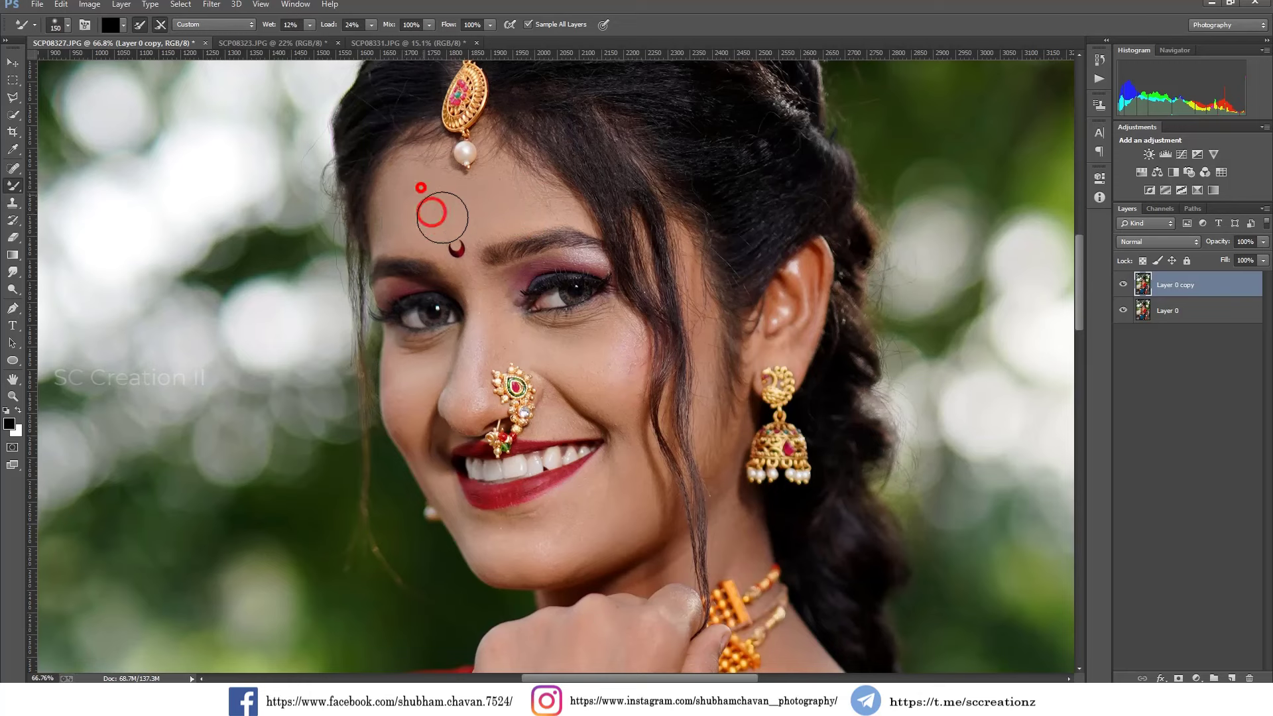
# Blend the skin on the nose bridge, the cheek under the eye and the area beside the mouth with the Mixer Brush.
pyautogui.click(491, 321)
pyautogui.moveTo(491, 323); pyautogui.dragTo(486, 341)
pyautogui.moveTo(571, 359)
pyautogui.mouseDown()
pyautogui.moveTo(611, 381)
pyautogui.moveTo(575, 355)
pyautogui.moveTo(606, 368)
pyautogui.mouseUp()
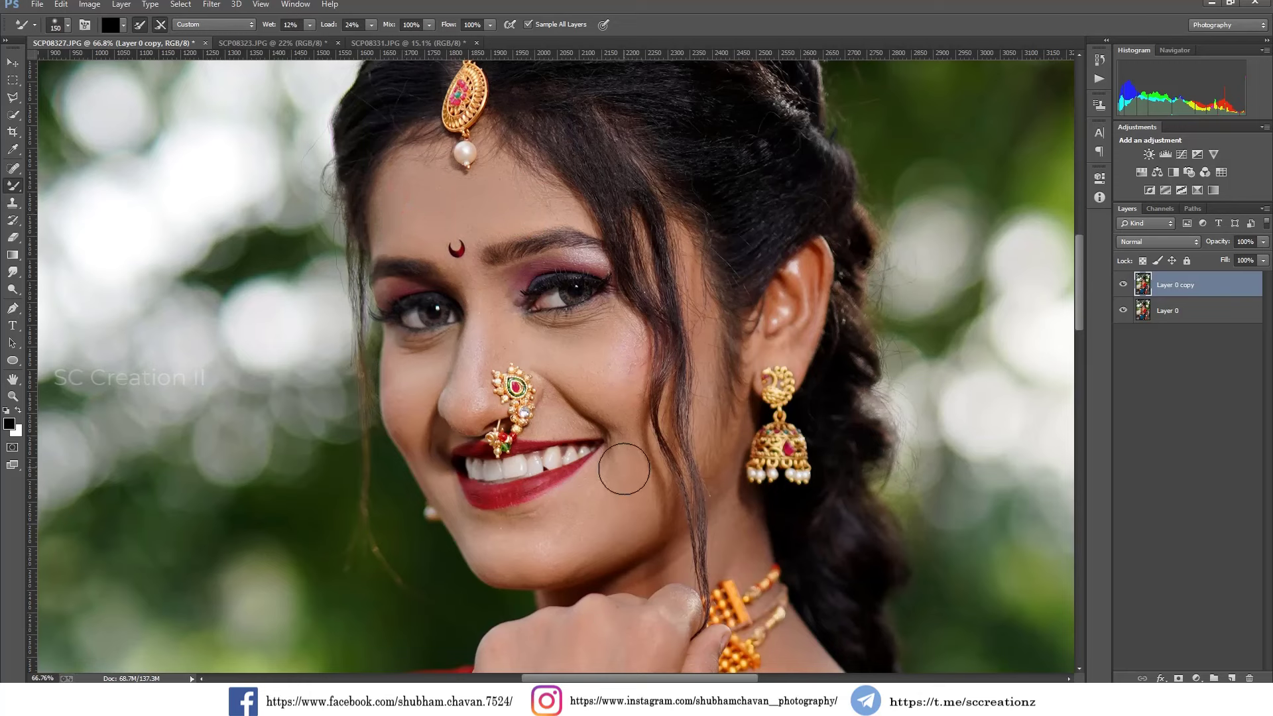
pyautogui.moveTo(624, 472)
pyautogui.mouseDown()
pyautogui.moveTo(525, 549)
pyautogui.moveTo(599, 518)
pyautogui.mouseUp()
pyautogui.moveTo(629, 450)
pyautogui.mouseDown()
pyautogui.moveTo(611, 403)
pyautogui.moveTo(624, 440)
pyautogui.mouseUp()
# Smooth the other cheek, the nose and the chin with a smaller Mixer Brush, and check the retouched layer against the original.
pyautogui.press('[')
pyautogui.press('[')
pyautogui.press('[')
pyautogui.moveTo(404, 389)
pyautogui.mouseDown()
pyautogui.moveTo(409, 439)
pyautogui.moveTo(403, 413)
pyautogui.moveTo(421, 371)
pyautogui.moveTo(407, 397)
pyautogui.moveTo(402, 378)
pyautogui.moveTo(437, 359)
pyautogui.moveTo(408, 376)
pyautogui.moveTo(408, 436)
pyautogui.moveTo(472, 383)
pyautogui.moveTo(475, 412)
pyautogui.moveTo(478, 360)
pyautogui.moveTo(489, 333)
pyautogui.moveTo(505, 345)
pyautogui.moveTo(491, 318)
pyautogui.mouseUp()
pyautogui.moveTo(539, 550)
pyautogui.mouseDown()
pyautogui.moveTo(549, 557)
pyautogui.moveTo(531, 548)
pyautogui.mouseUp()
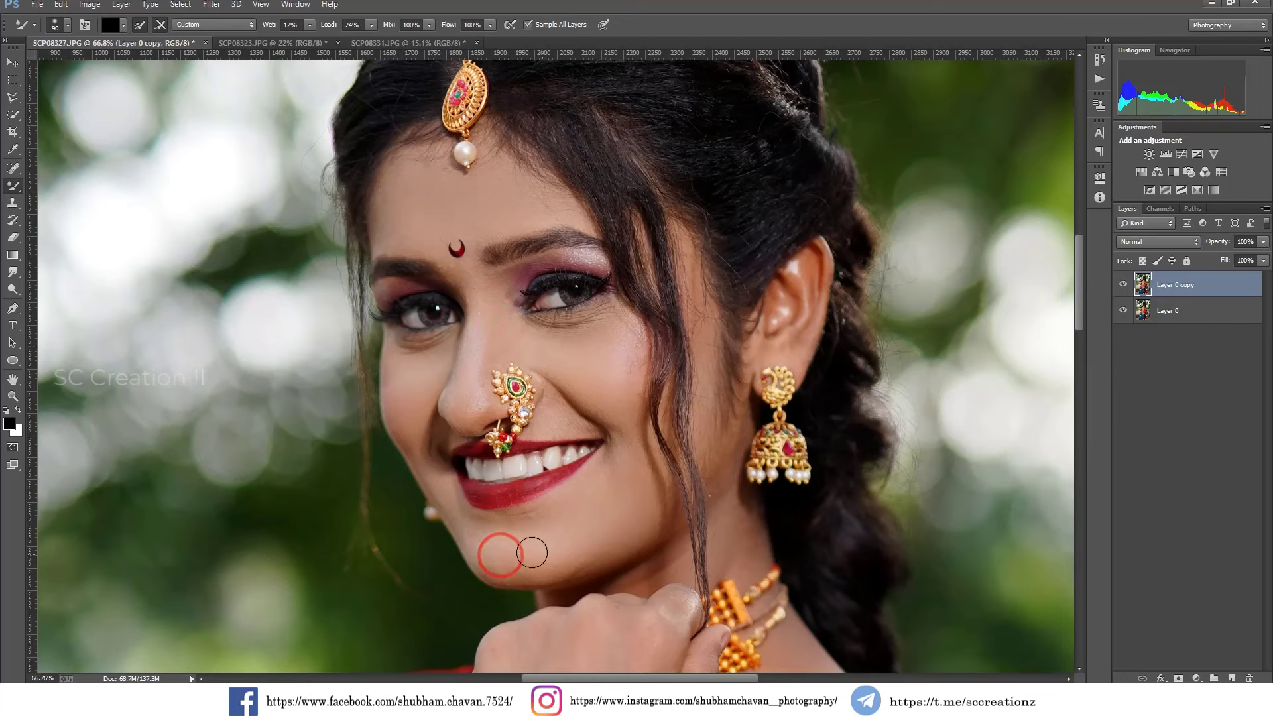
pyautogui.click(1117, 286)
# Lighten the shadows on the forearm and elbow with a 454 px Dodge brush at 14% exposure, and compare with the original.
pyautogui.scroll(-7, 730, 396)
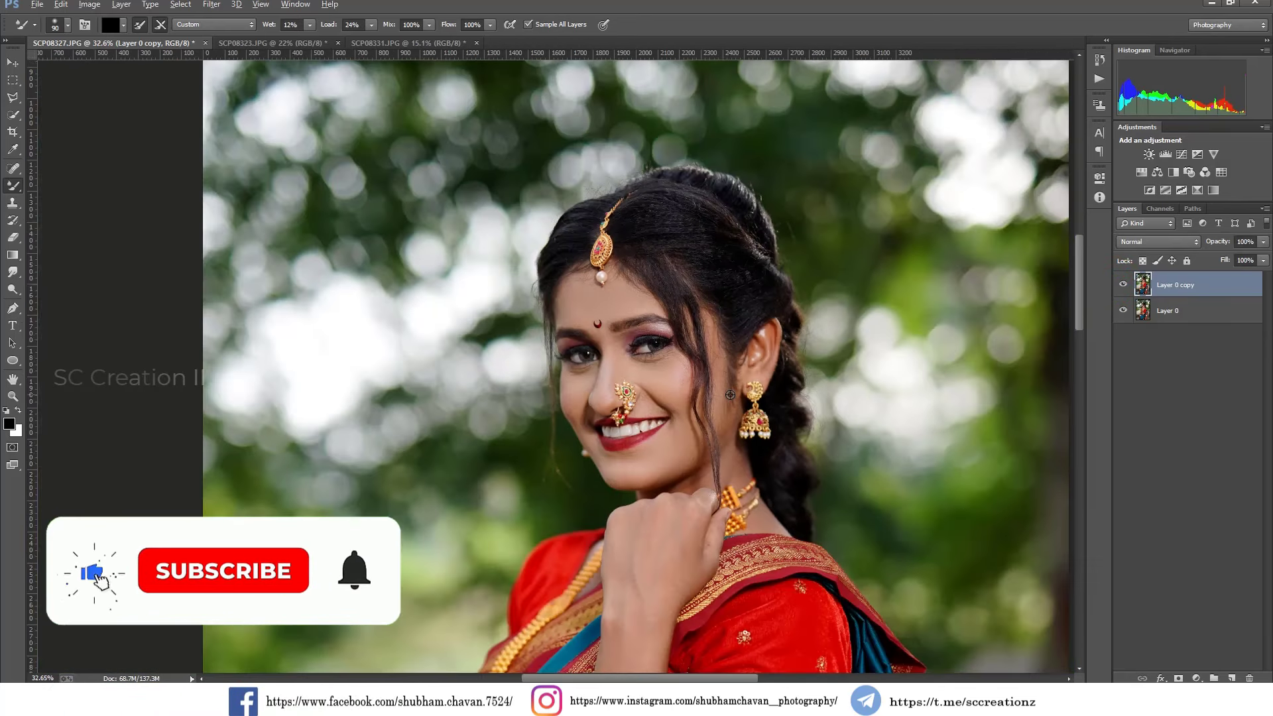
pyautogui.scroll(-8, 730, 395)
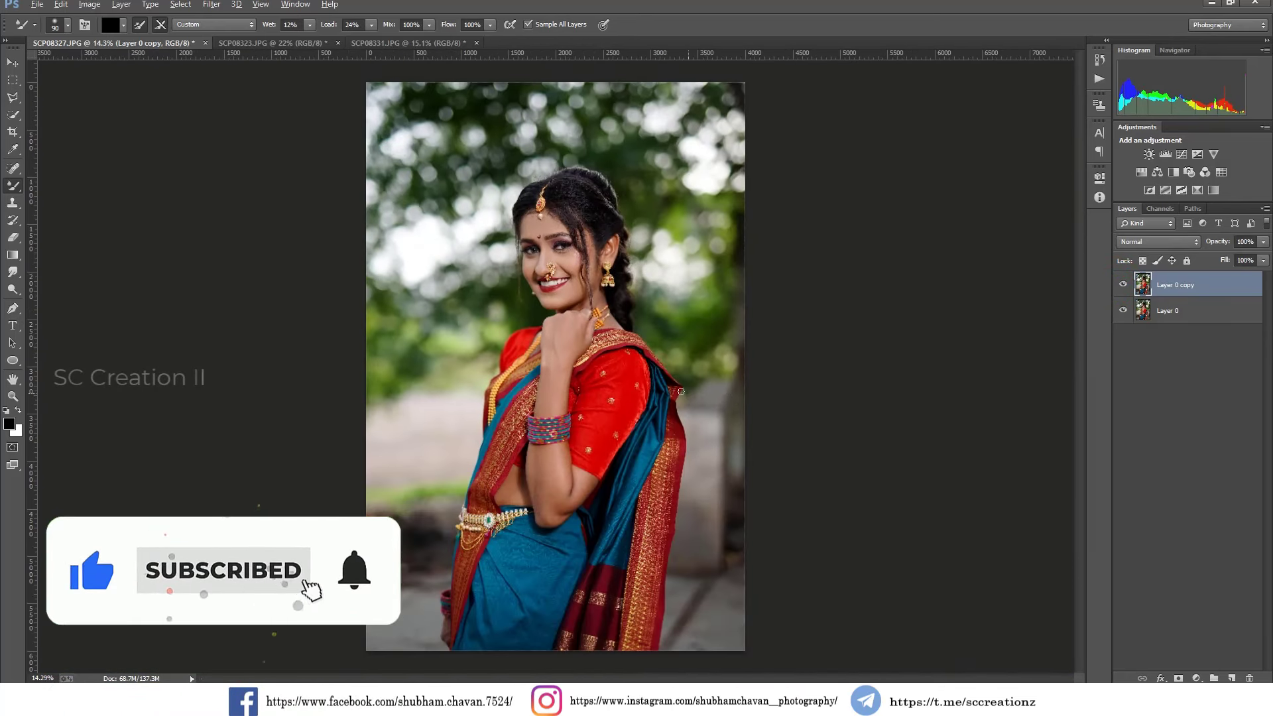
pyautogui.click(14, 289)
pyautogui.rightClick(671, 418)
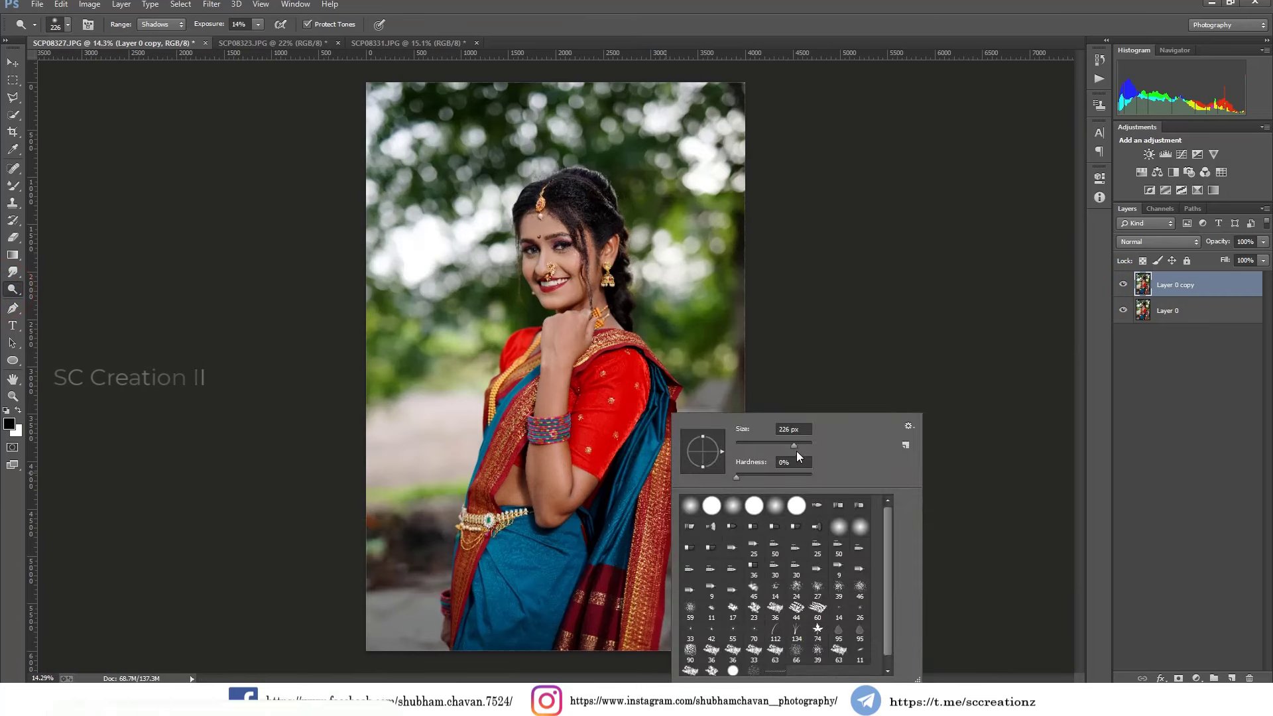
pyautogui.moveTo(796, 446); pyautogui.dragTo(808, 446)
pyautogui.click(549, 466)
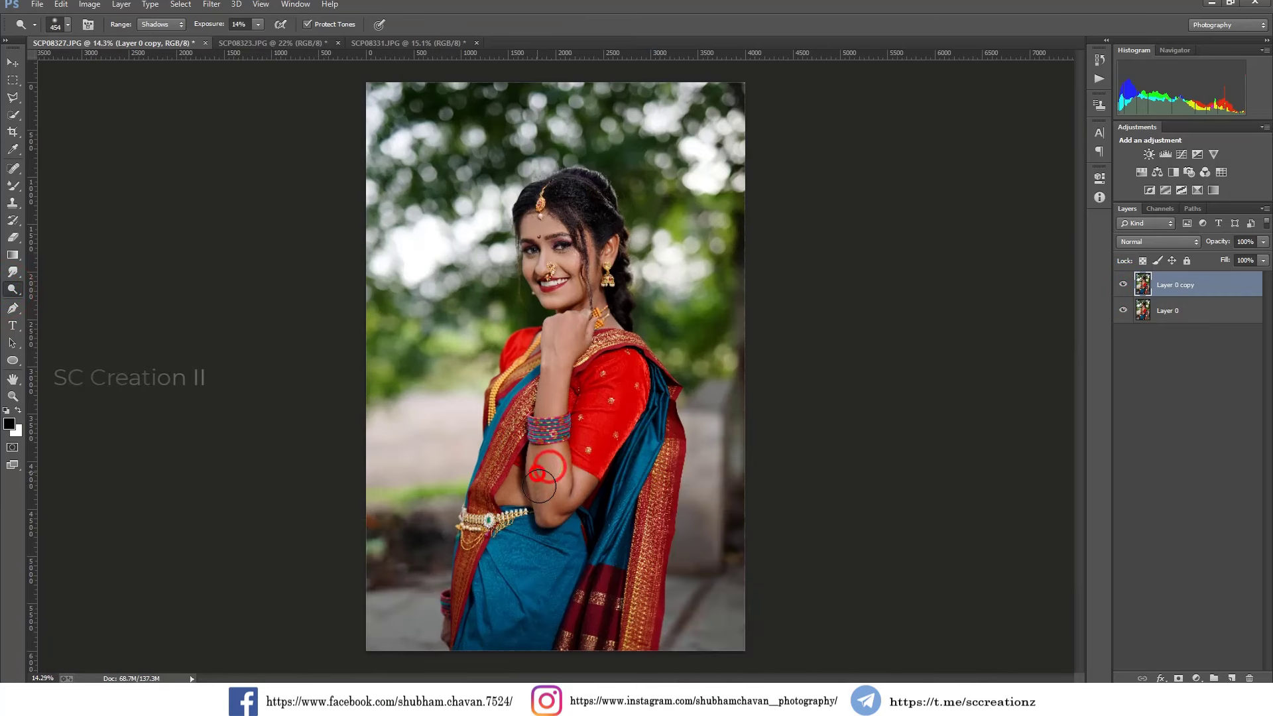
pyautogui.moveTo(539, 486)
pyautogui.mouseDown()
pyautogui.moveTo(515, 486)
pyautogui.moveTo(574, 488)
pyautogui.mouseUp()
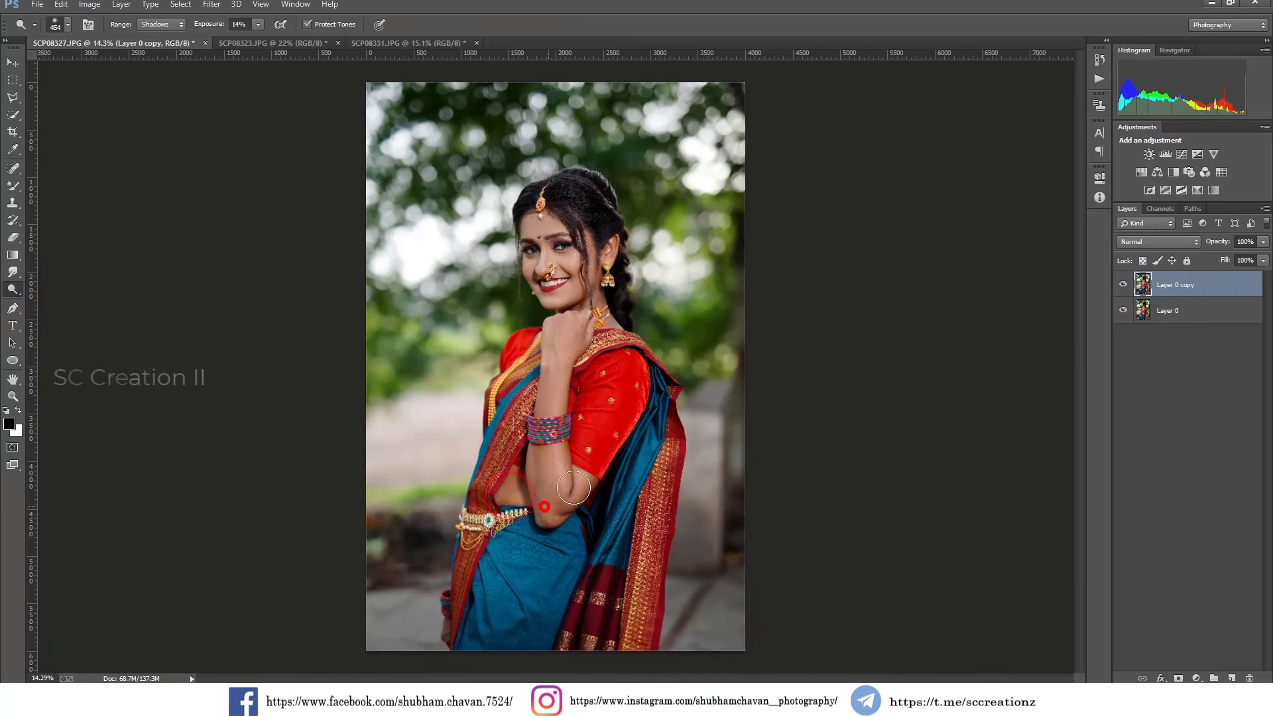
pyautogui.click(1124, 285)
pyautogui.click(1123, 285)
# Duplicate the retouched layer and name the copy "Camera raw".
pyautogui.rightClick(1196, 294)
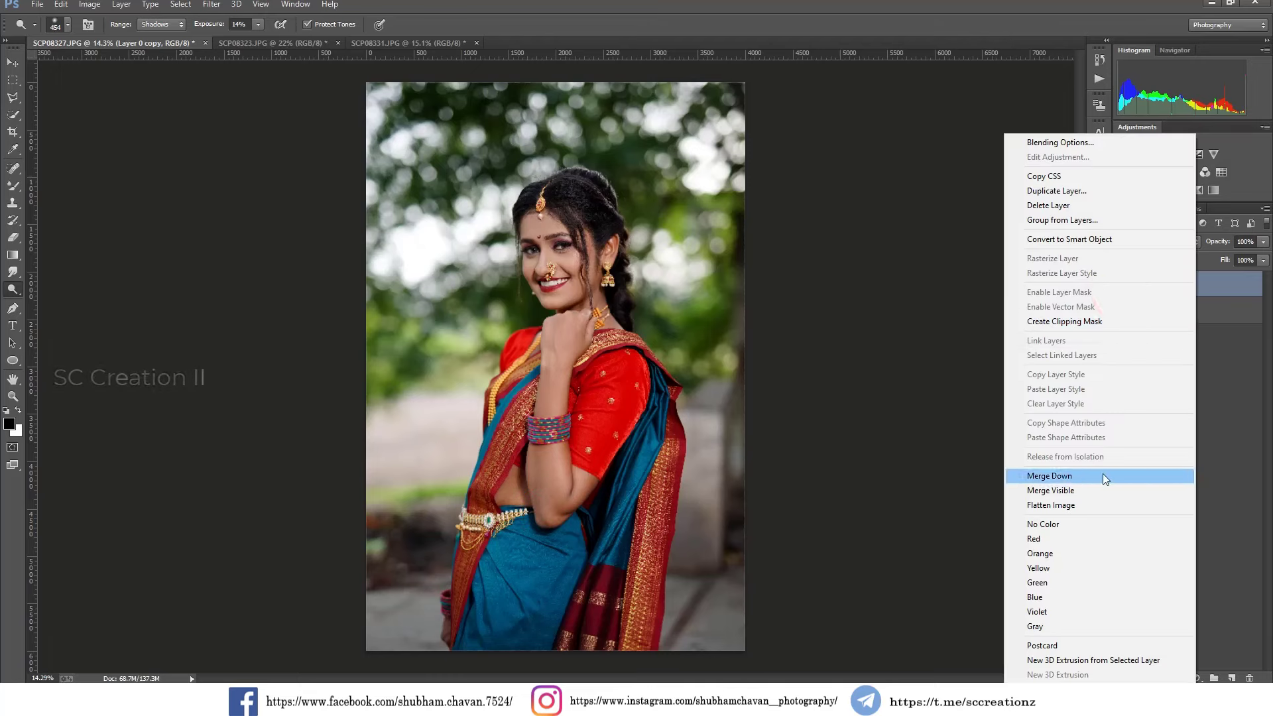
pyautogui.click(1087, 191)
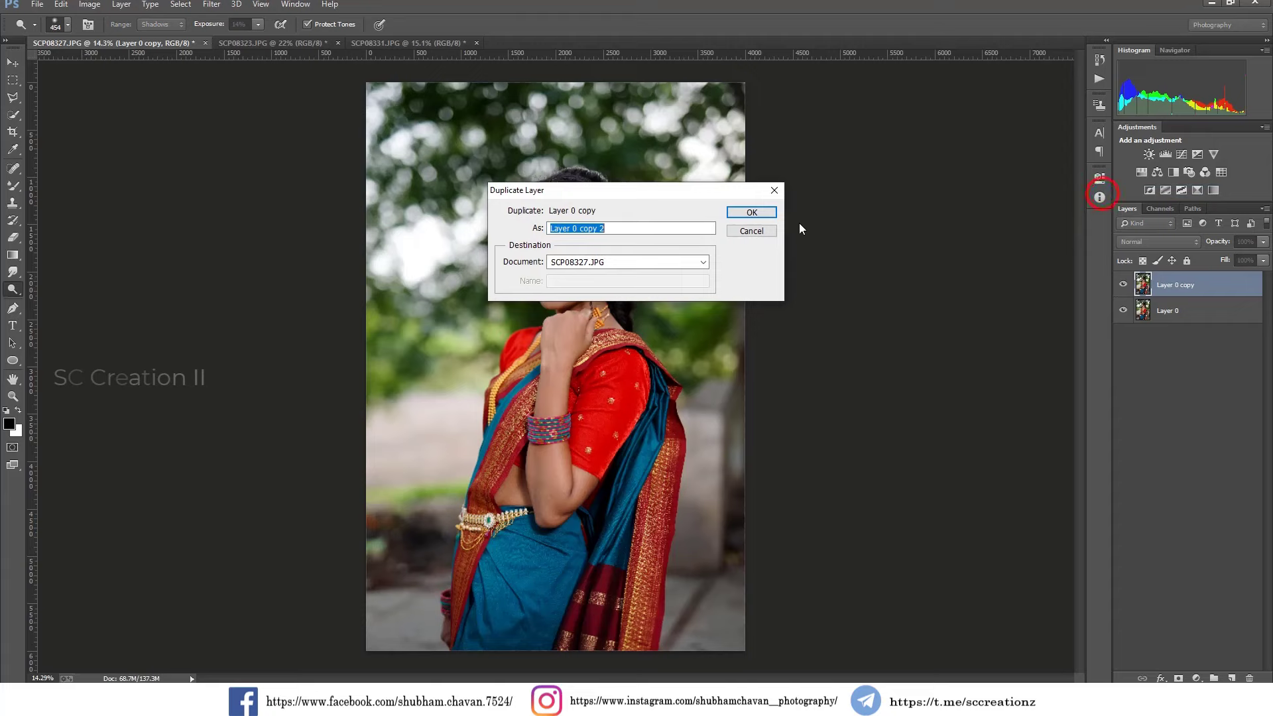
pyautogui.write('Camera raw')
pyautogui.press('Return')
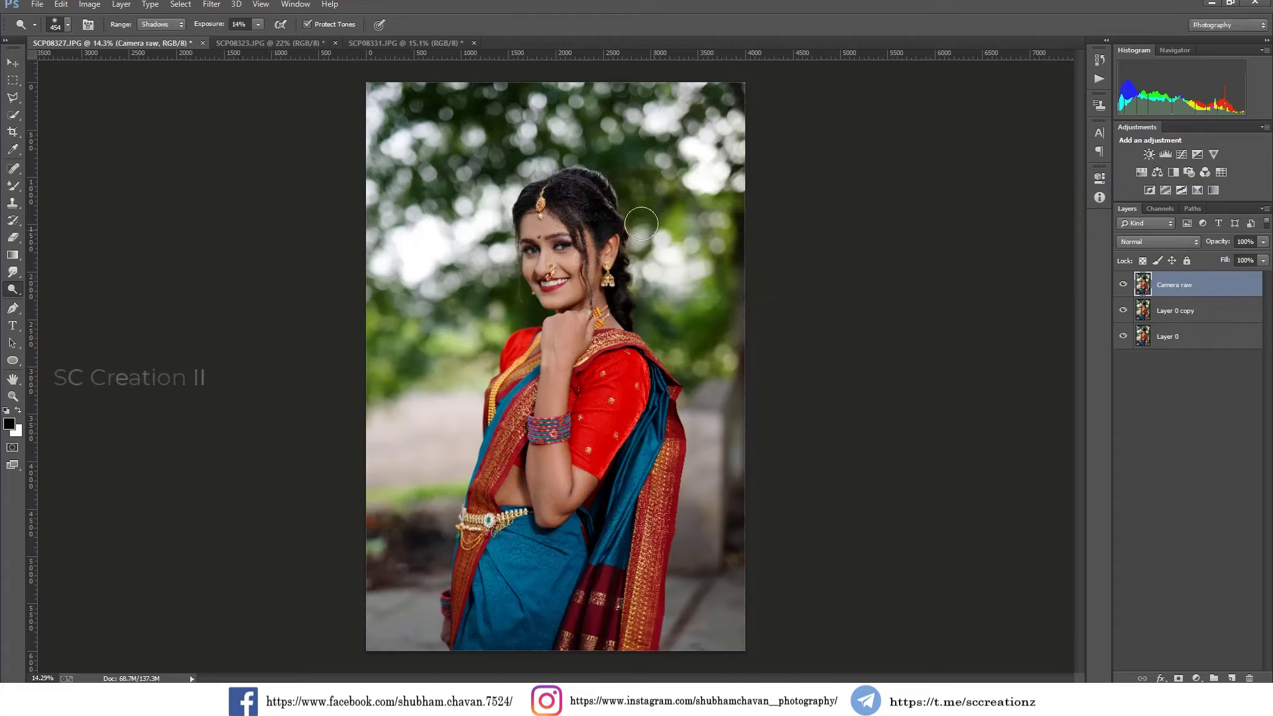
# Open the Camera Raw Filter on the new layer and set Temperature to -4 and Tint to +4.
pyautogui.click(214, 5)
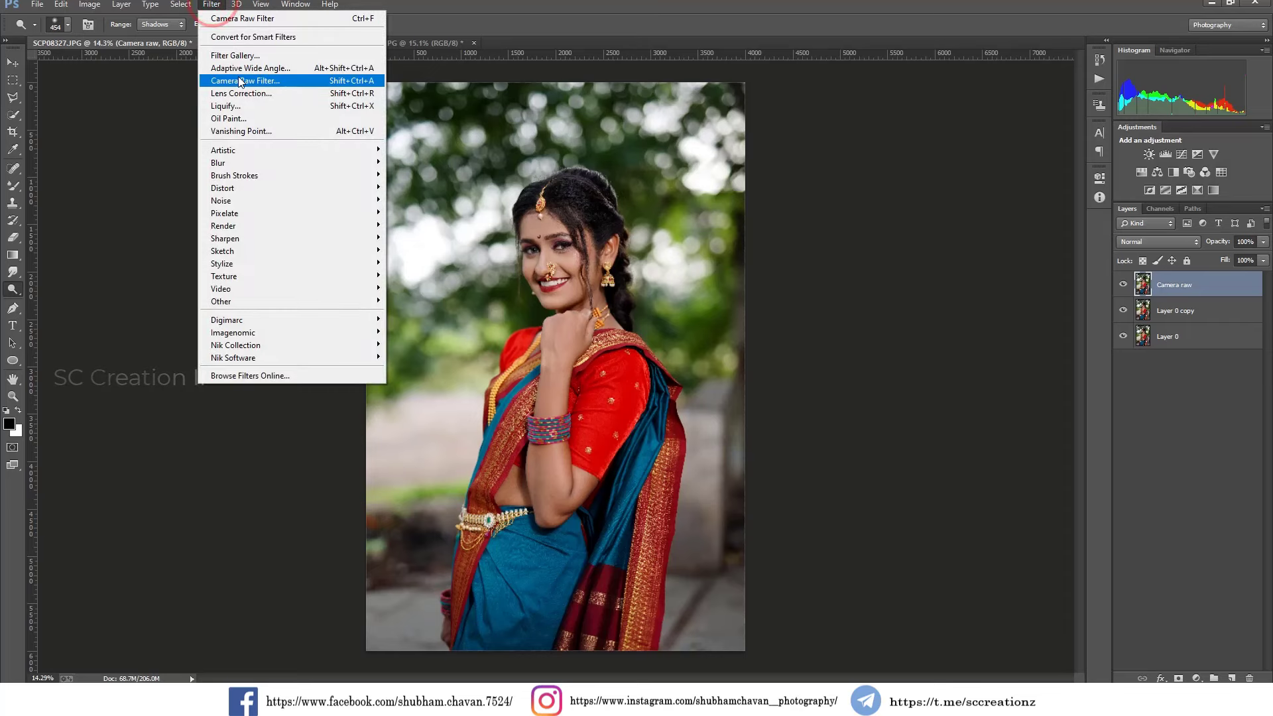
pyautogui.click(239, 80)
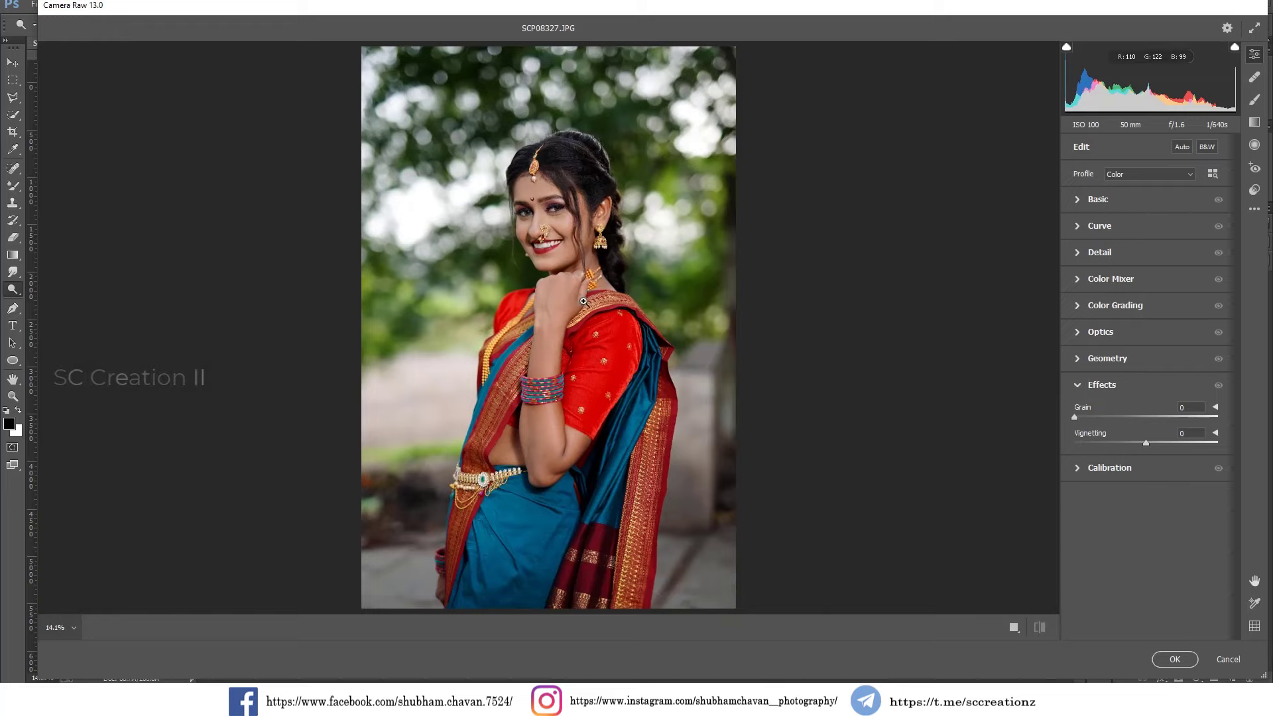
pyautogui.click(1092, 201)
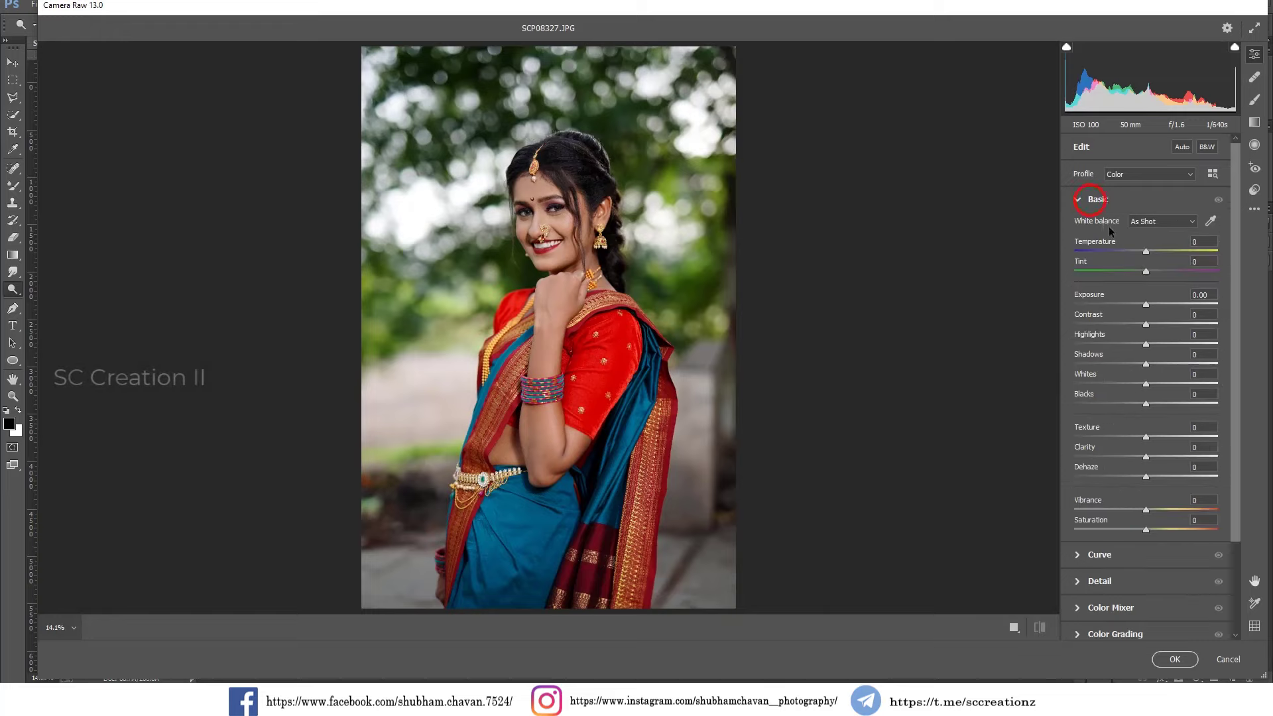
pyautogui.click(1152, 223)
pyautogui.click(1152, 241)
pyautogui.click(1142, 250)
pyautogui.click(1145, 269)
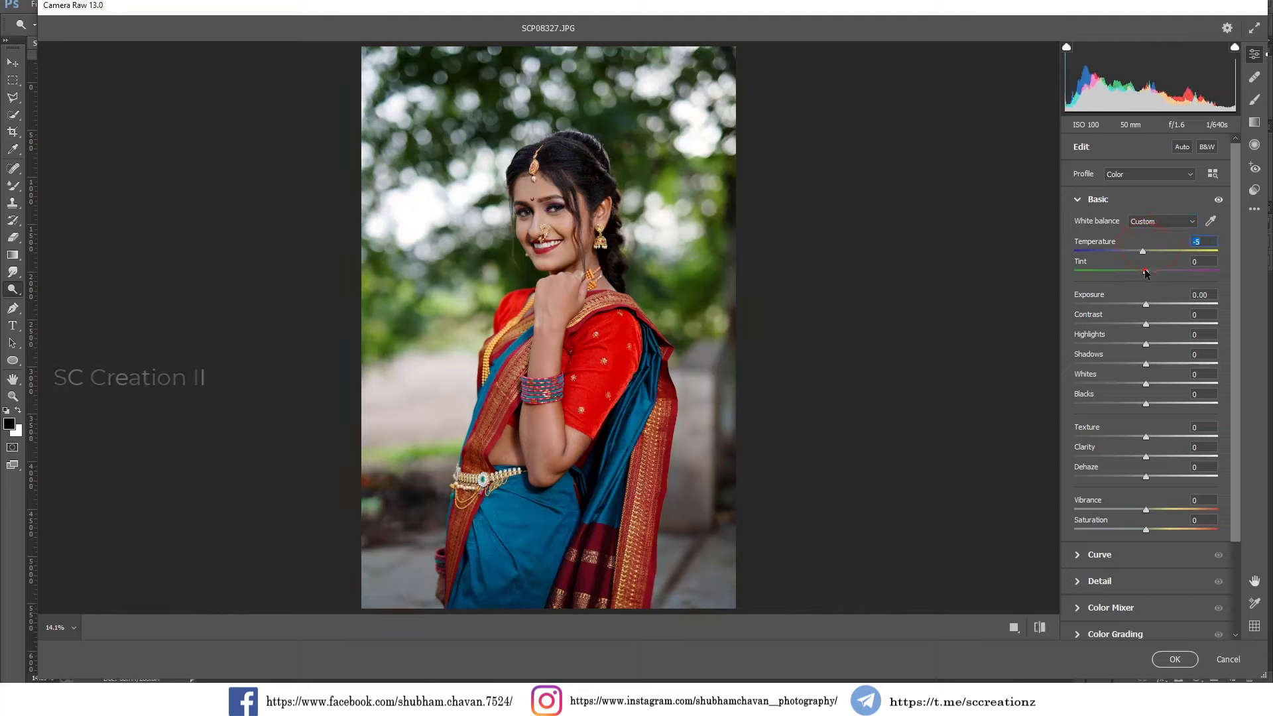
pyautogui.moveTo(1145, 271); pyautogui.dragTo(1149, 272)
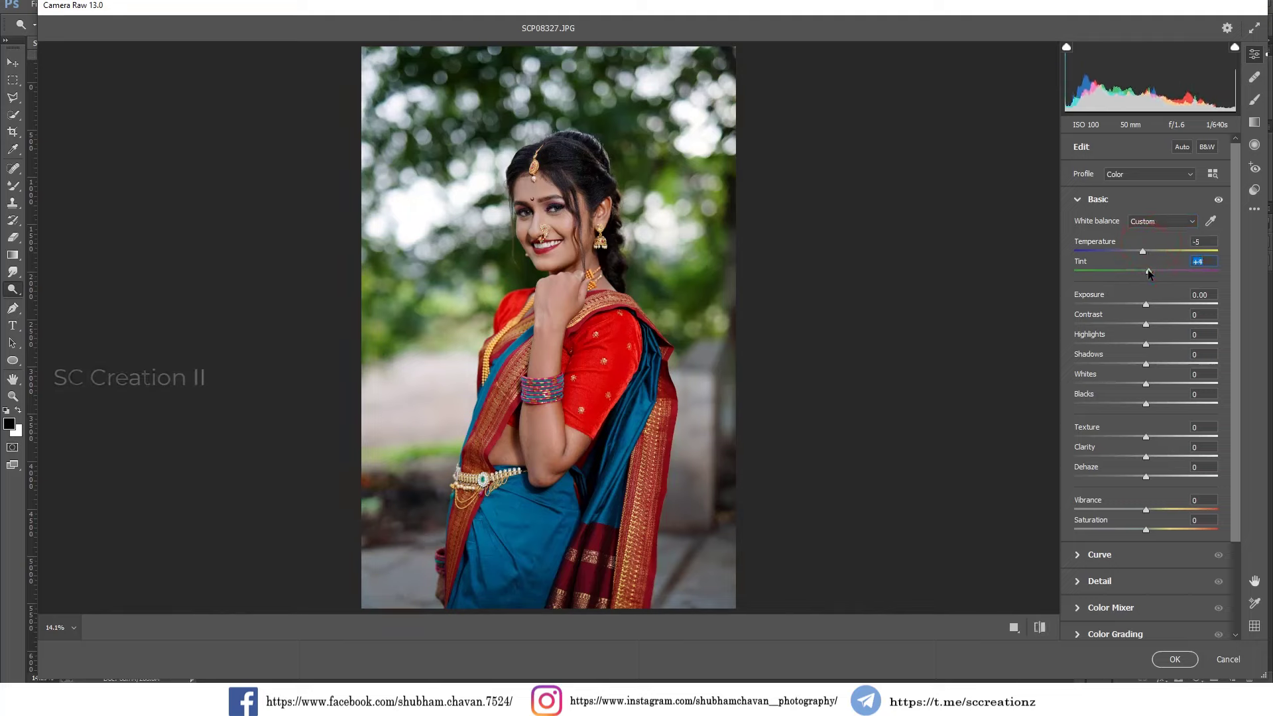
pyautogui.click(1142, 252)
# Set Highlights to -26, Shadows to +44, Whites to +18, Blacks to -31 and Clarity to +10, and inspect the face.
pyautogui.moveTo(1141, 341); pyautogui.dragTo(1127, 344)
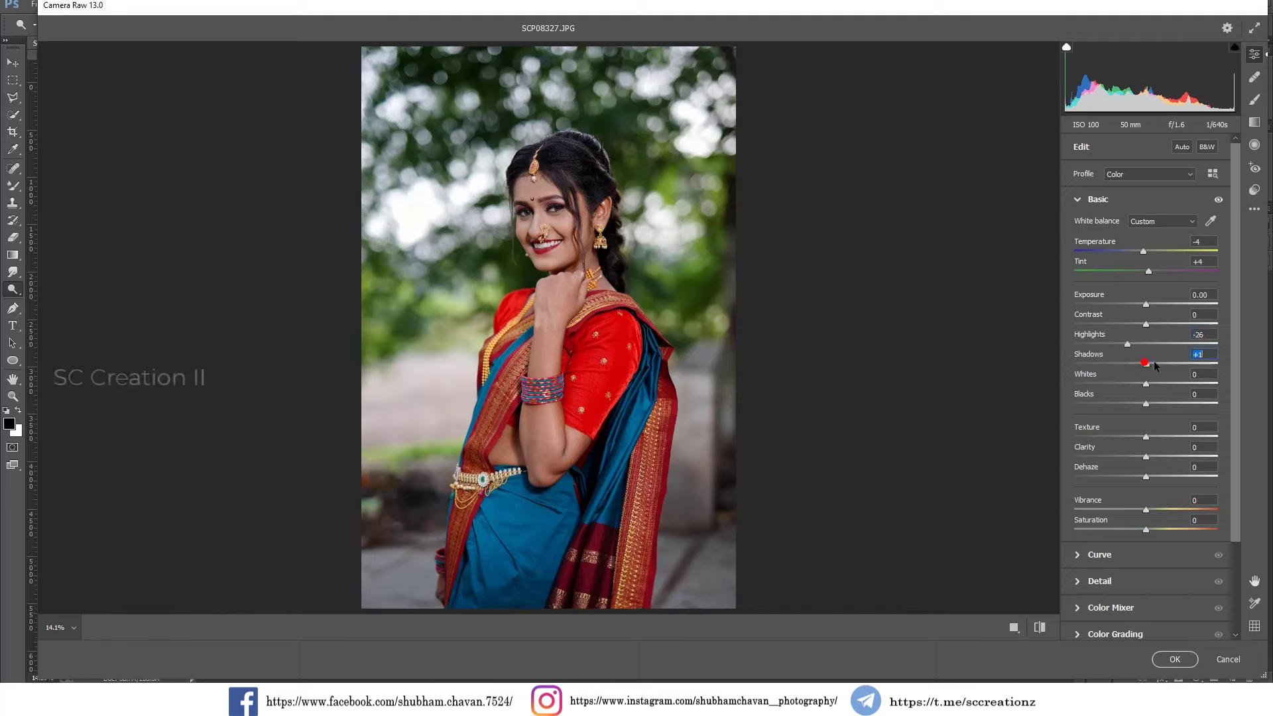
pyautogui.moveTo(1155, 365); pyautogui.dragTo(1177, 369)
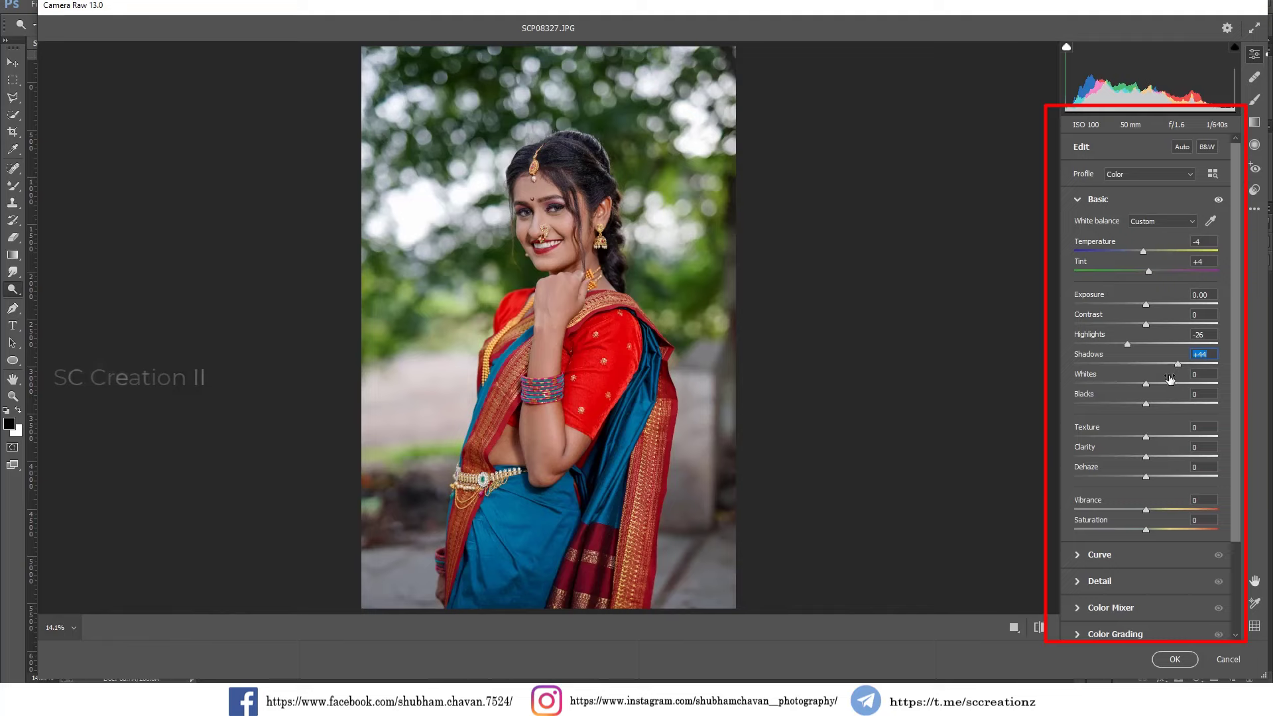
pyautogui.moveTo(1163, 381); pyautogui.dragTo(1125, 403)
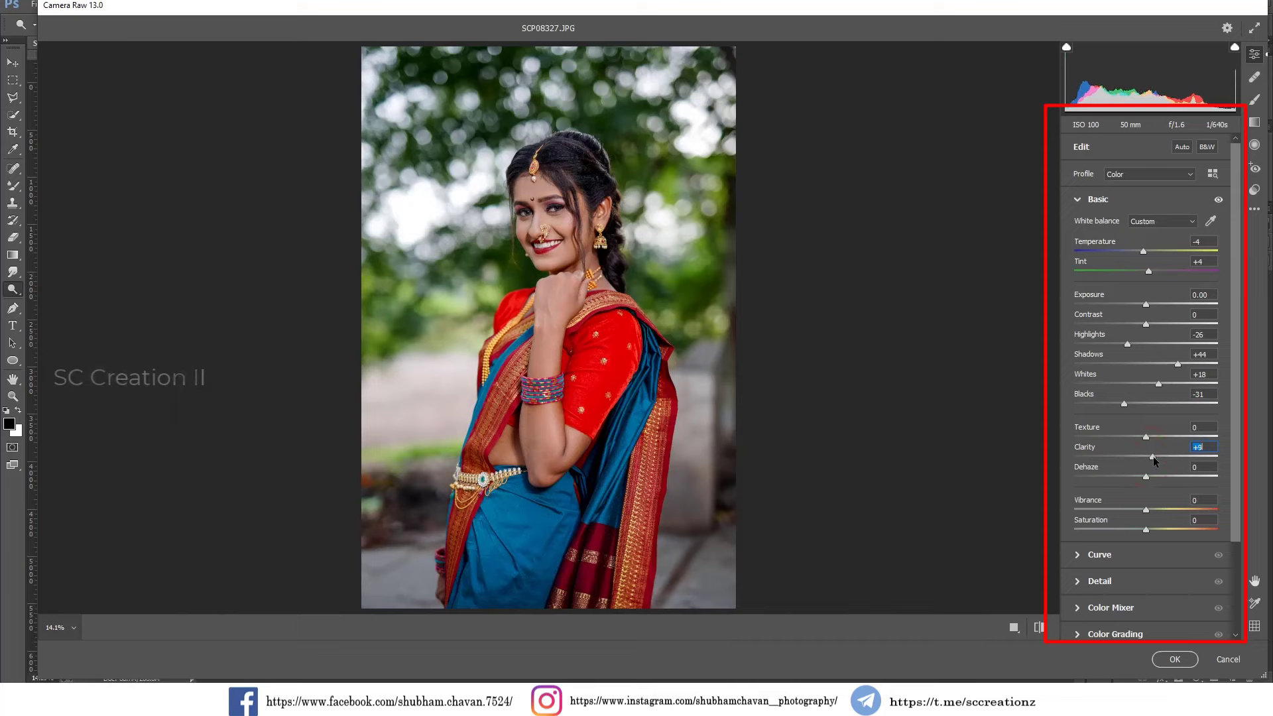
pyautogui.moveTo(1154, 457); pyautogui.dragTo(1155, 457)
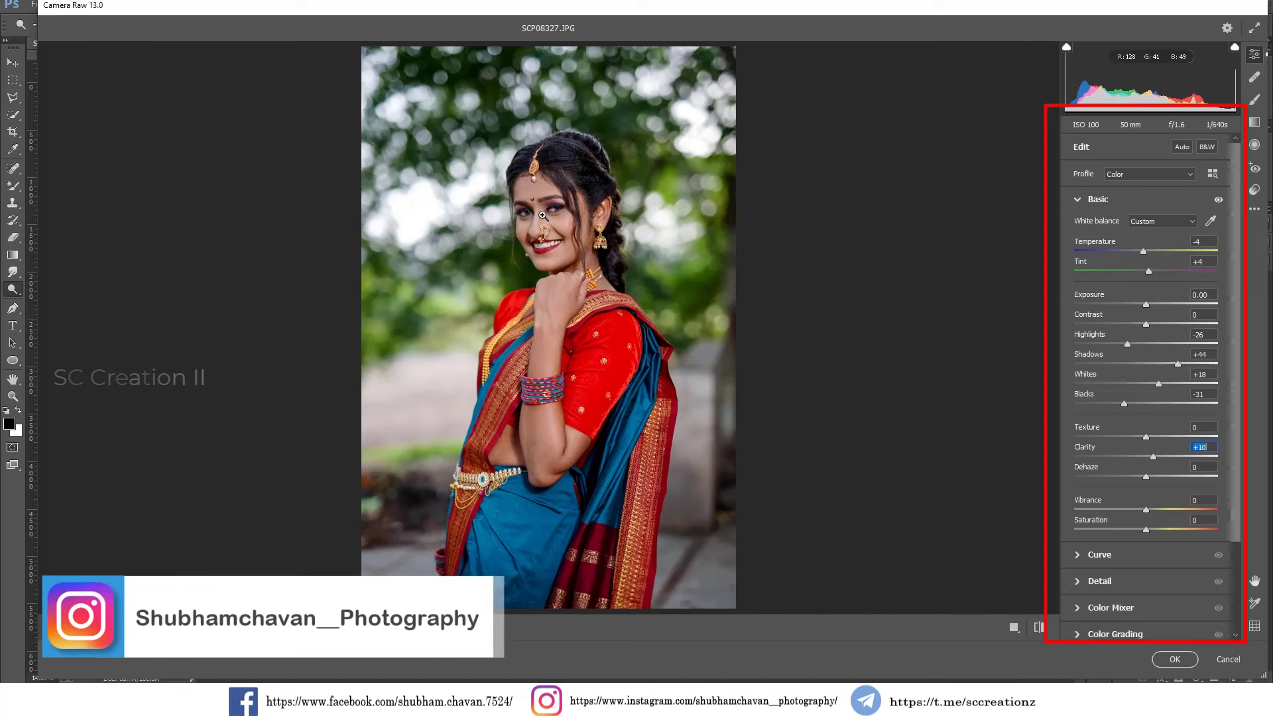
pyautogui.click(538, 209)
pyautogui.click(628, 325)
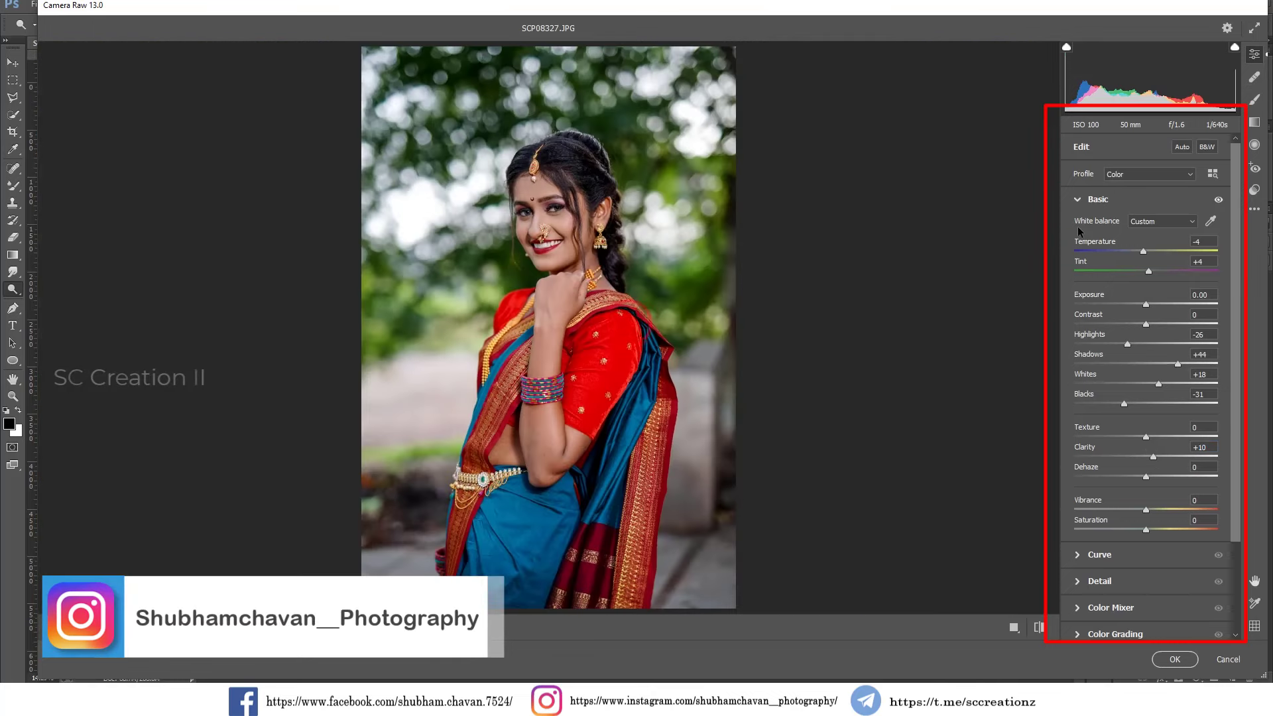
# Adjust the parametric curve to Highlights -16, Lights +18, Darks -6 and Shadows +12.
pyautogui.click(1093, 199)
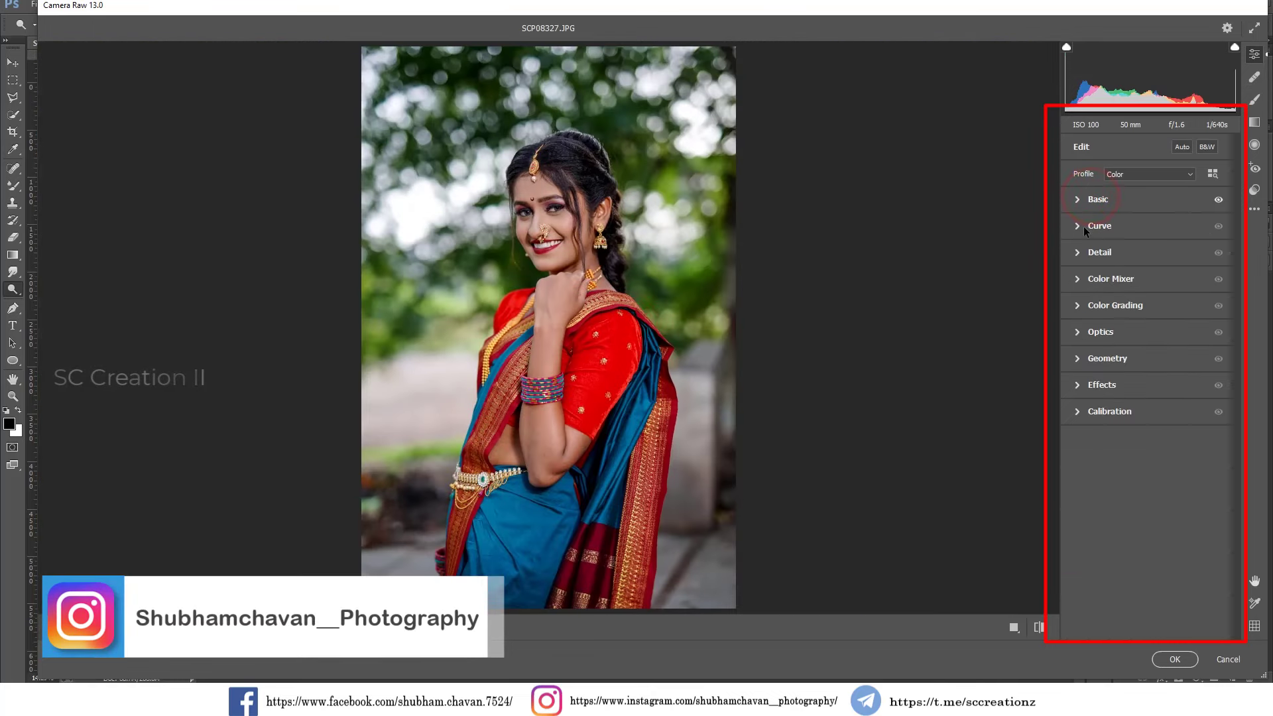
pyautogui.click(1087, 227)
pyautogui.click(1103, 249)
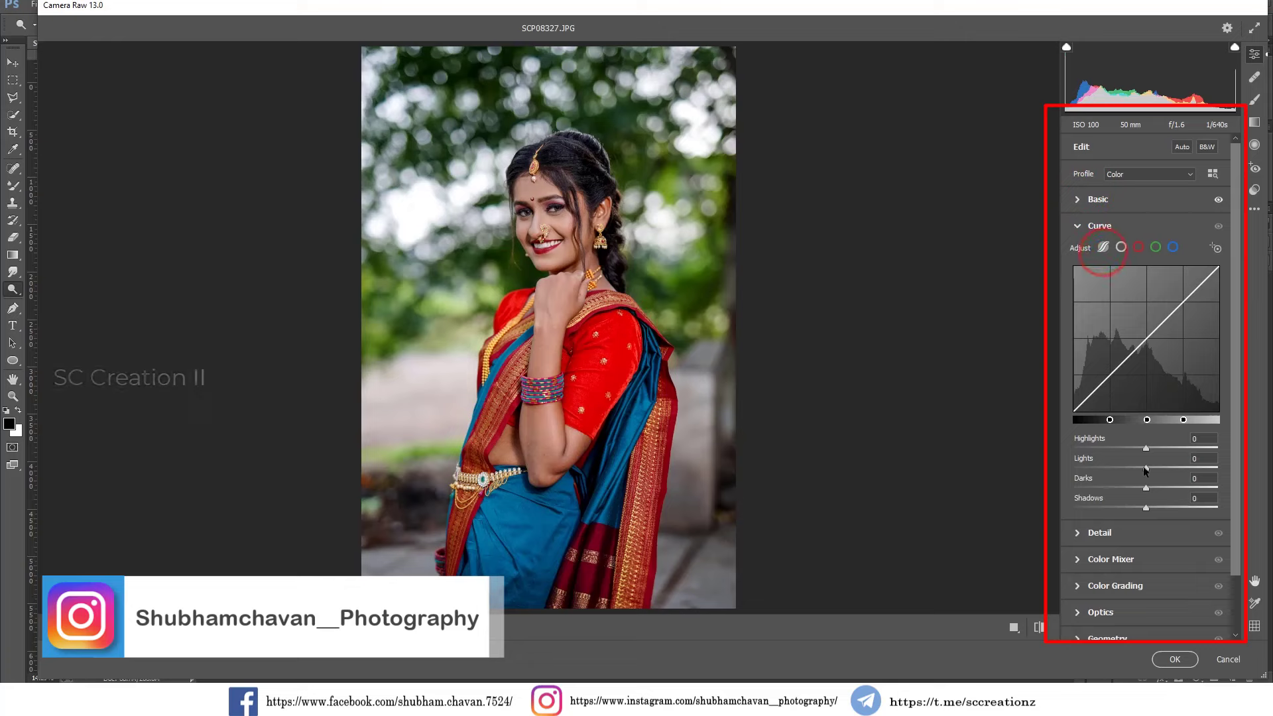
pyautogui.moveTo(1146, 448); pyautogui.dragTo(1160, 517)
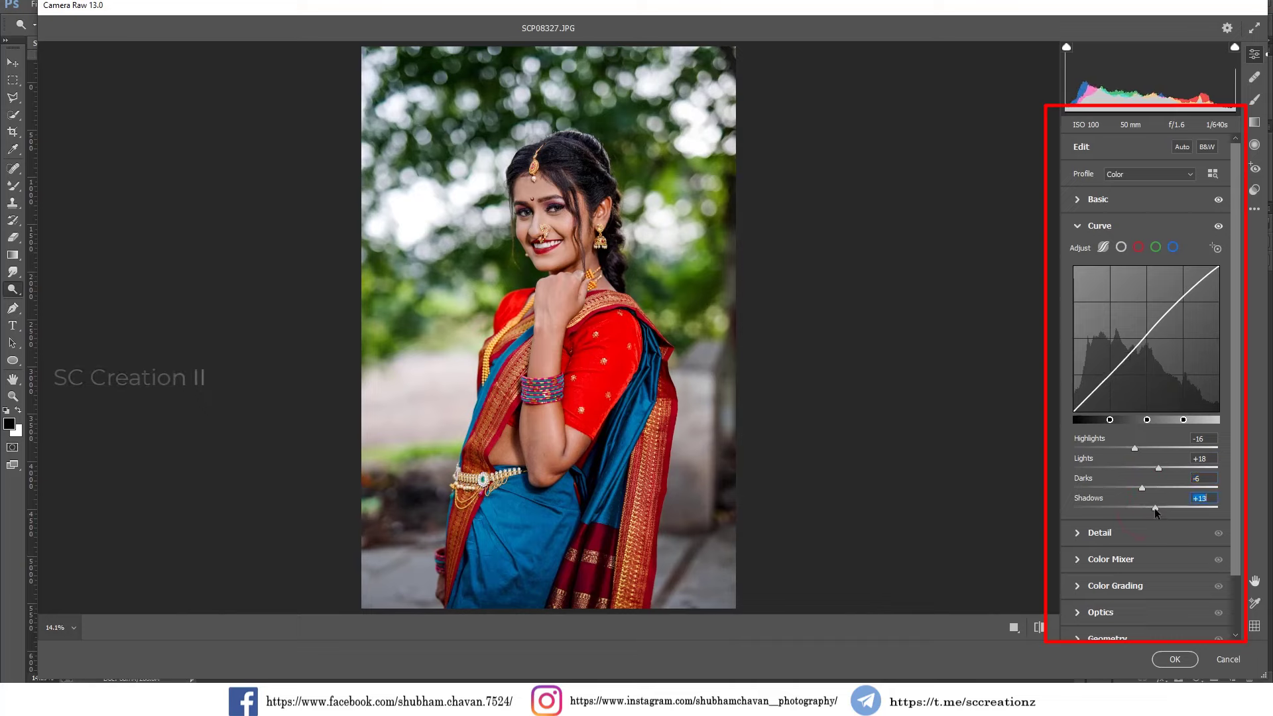
pyautogui.click(552, 212)
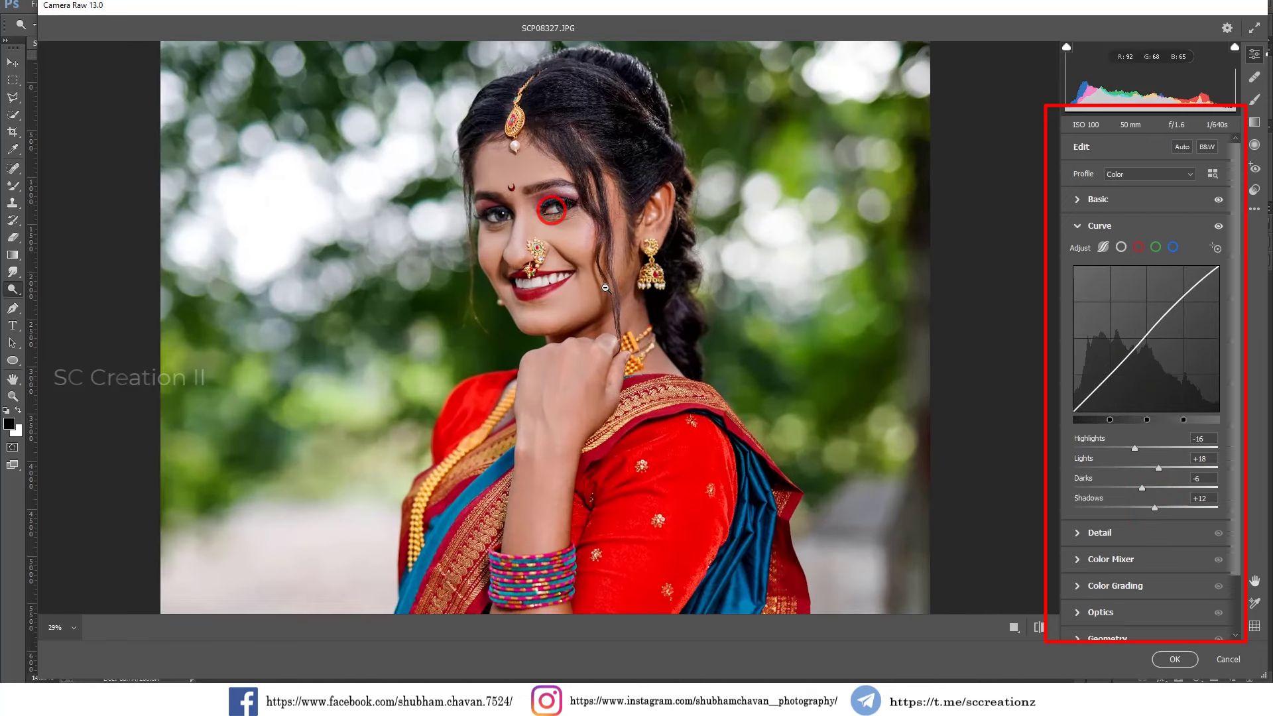
# Set the Color Mixer hue of Yellows to -37 and of Blues to -11.
pyautogui.click(596, 276)
pyautogui.click(1105, 228)
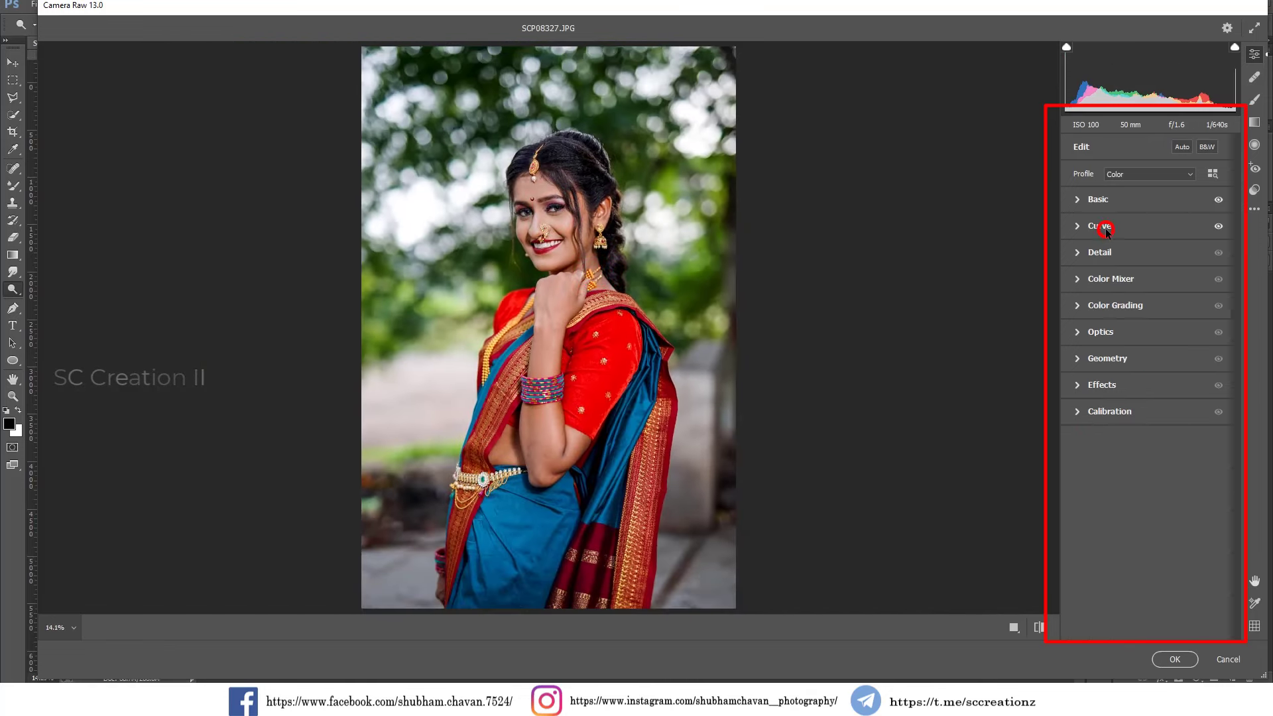
pyautogui.click(1101, 280)
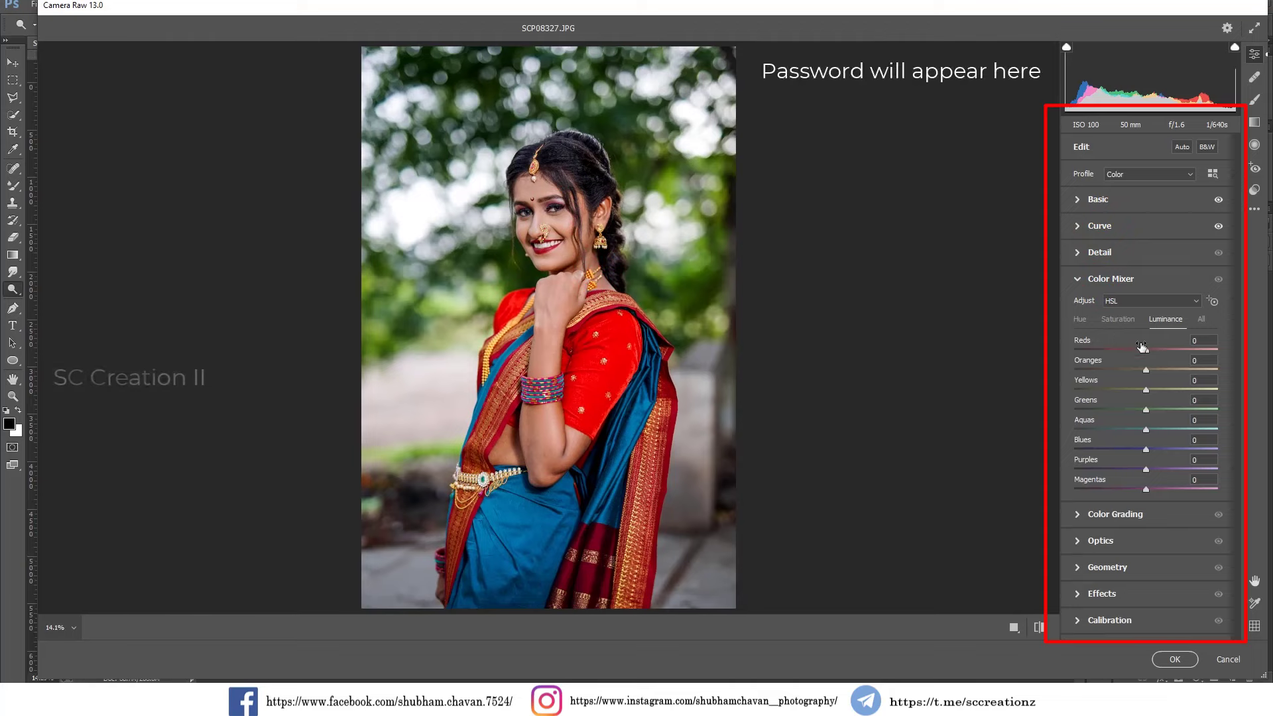
pyautogui.click(1080, 321)
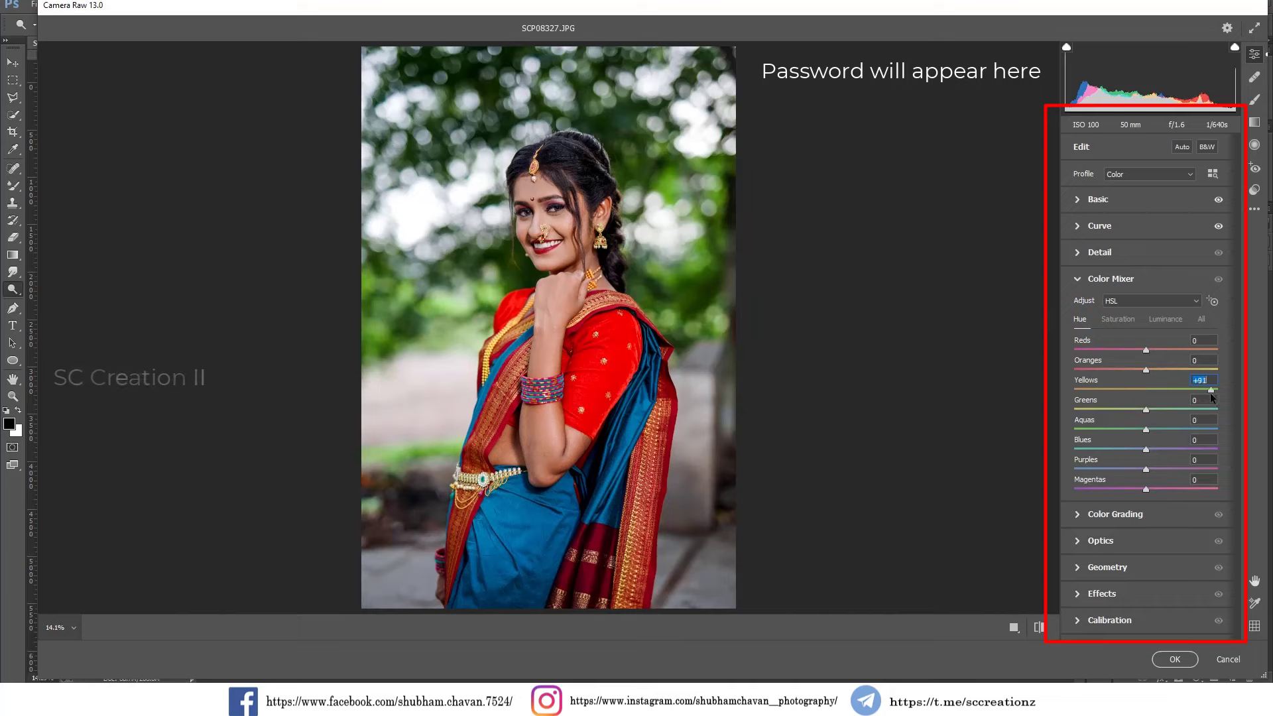
pyautogui.moveTo(1151, 396); pyautogui.dragTo(1126, 397)
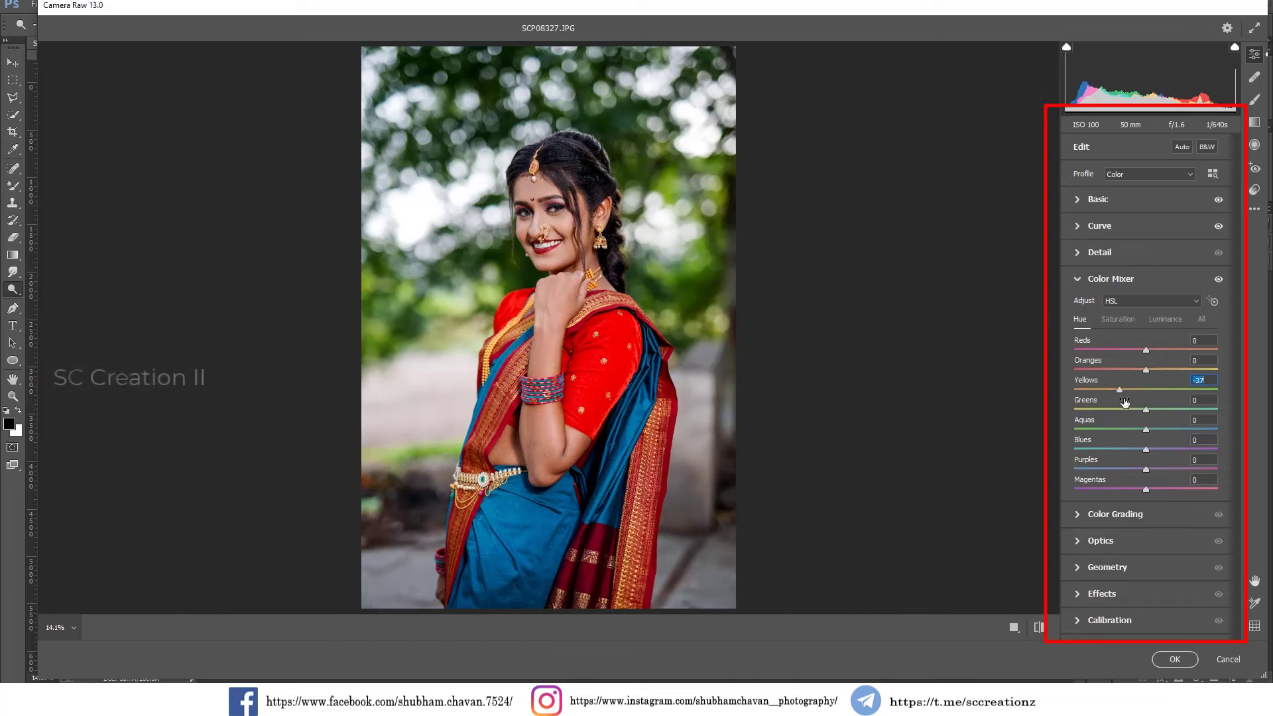
pyautogui.moveTo(1146, 430); pyautogui.dragTo(1131, 453)
pyautogui.hotkey('ctrl', 'z')
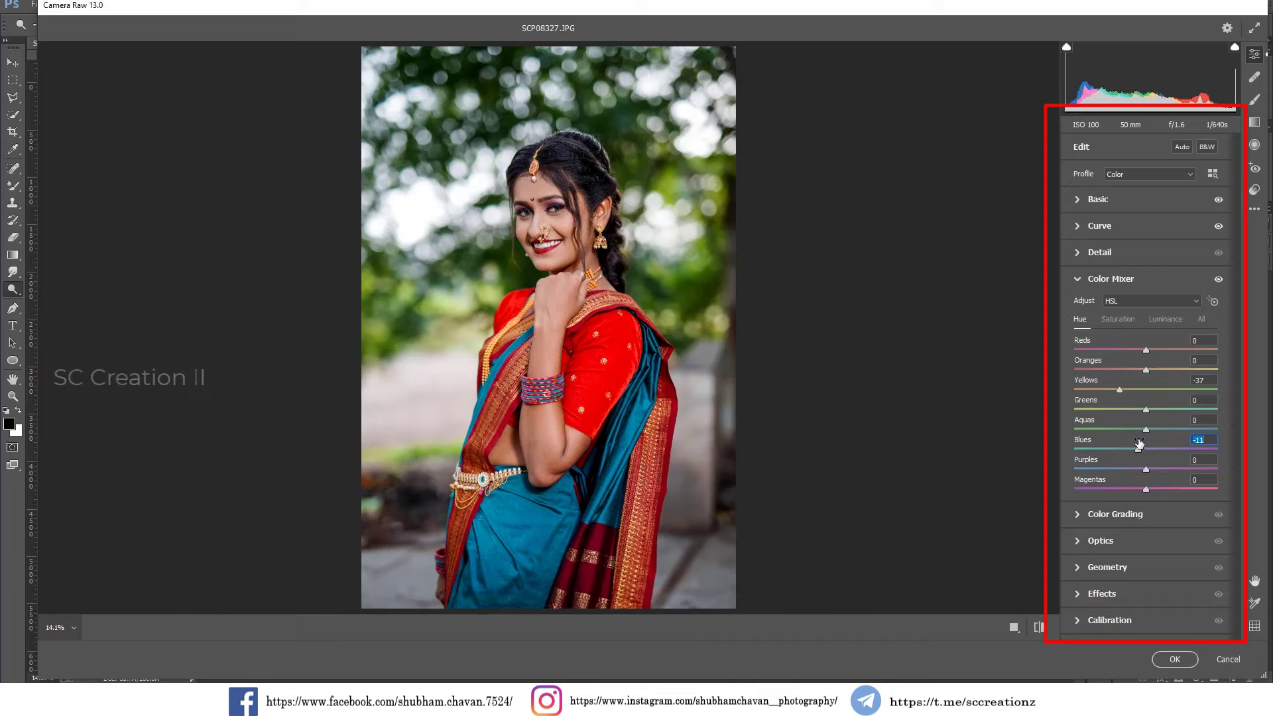
# Set the Color Mixer saturation to Reds +10, Oranges +6, Yellows -73, Greens -100, Aquas -22 and Blues -9.
pyautogui.click(1107, 321)
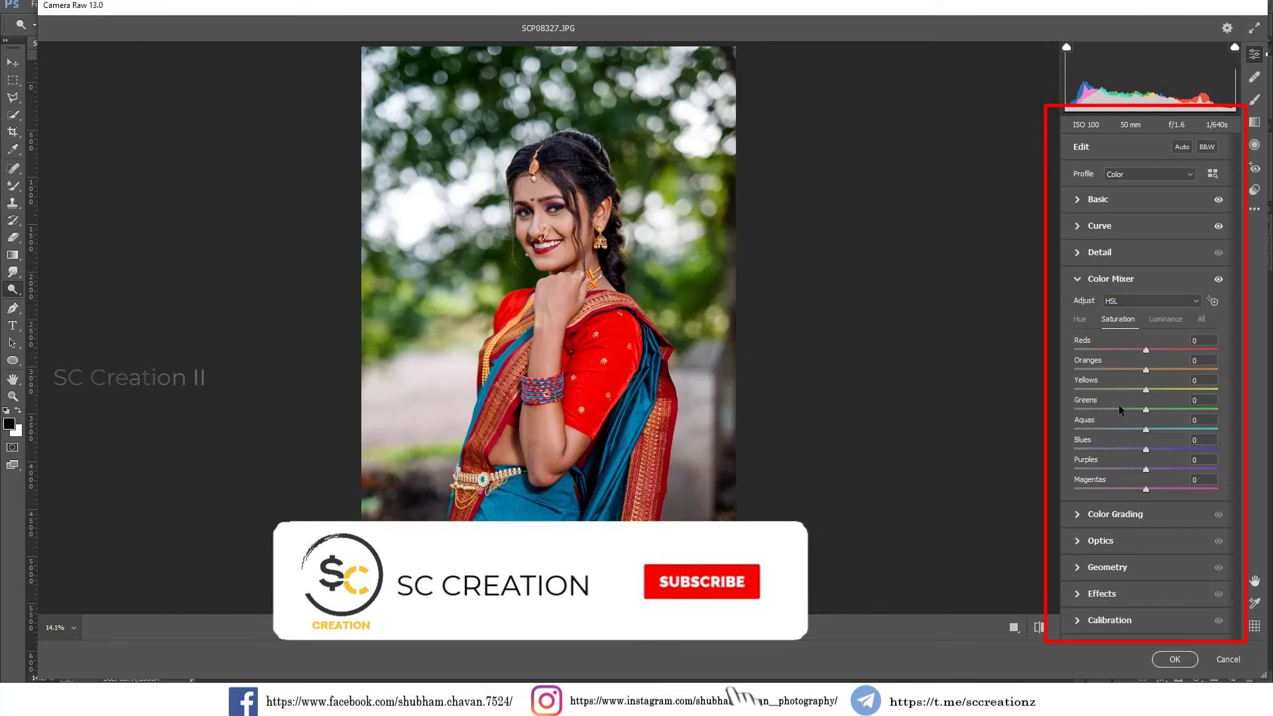
pyautogui.moveTo(1119, 406); pyautogui.dragTo(1073, 410)
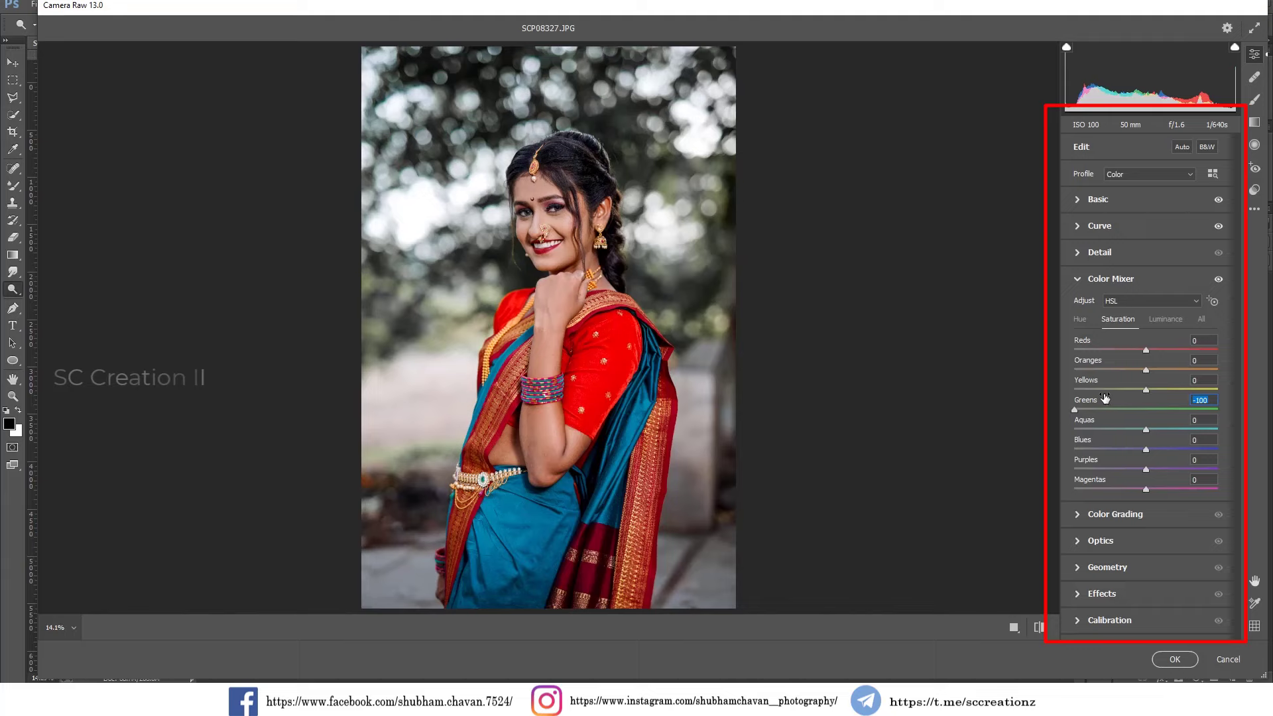
pyautogui.moveTo(1106, 389)
pyautogui.mouseDown()
pyautogui.moveTo(1166, 394)
pyautogui.moveTo(1092, 399)
pyautogui.mouseUp()
pyautogui.moveTo(1136, 454)
pyautogui.mouseDown()
pyautogui.moveTo(1102, 450)
pyautogui.moveTo(1147, 459)
pyautogui.moveTo(1179, 430)
pyautogui.moveTo(1141, 450)
pyautogui.moveTo(1154, 452)
pyautogui.mouseUp()
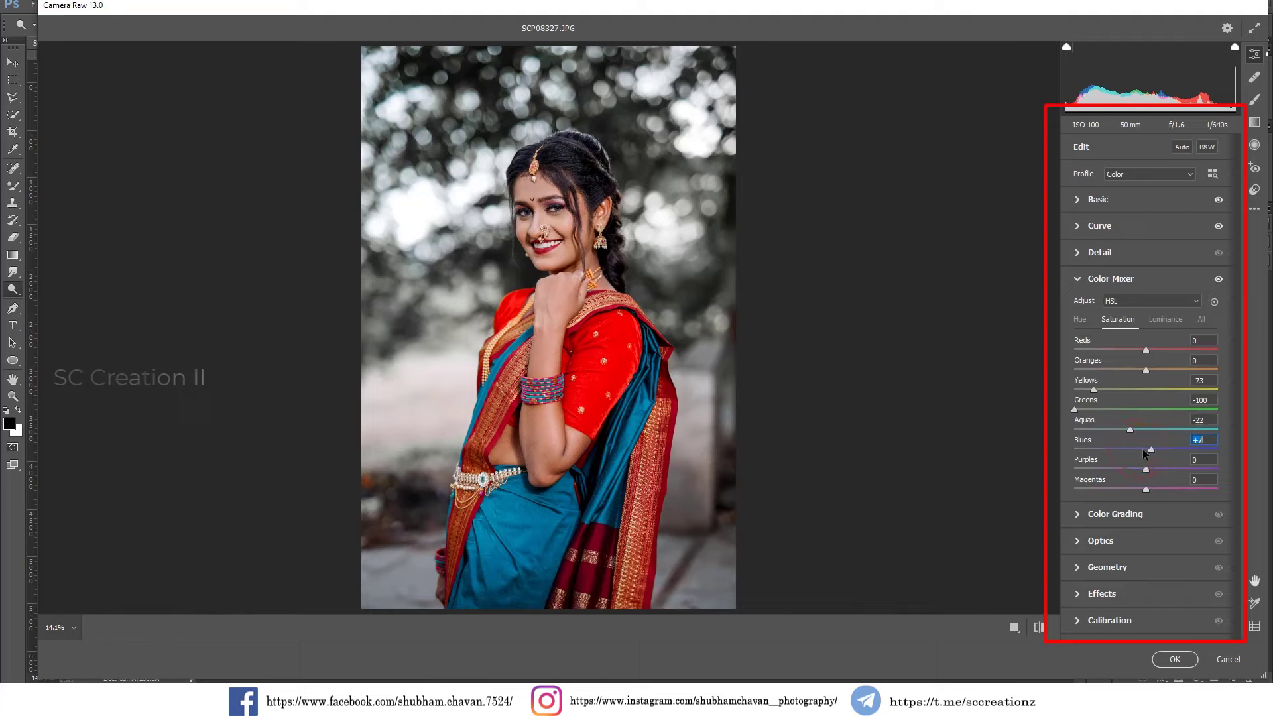
pyautogui.moveTo(1150, 352)
pyautogui.mouseDown()
pyautogui.moveTo(1139, 348)
pyautogui.moveTo(1165, 353)
pyautogui.moveTo(1150, 354)
pyautogui.moveTo(1152, 375)
pyautogui.mouseUp()
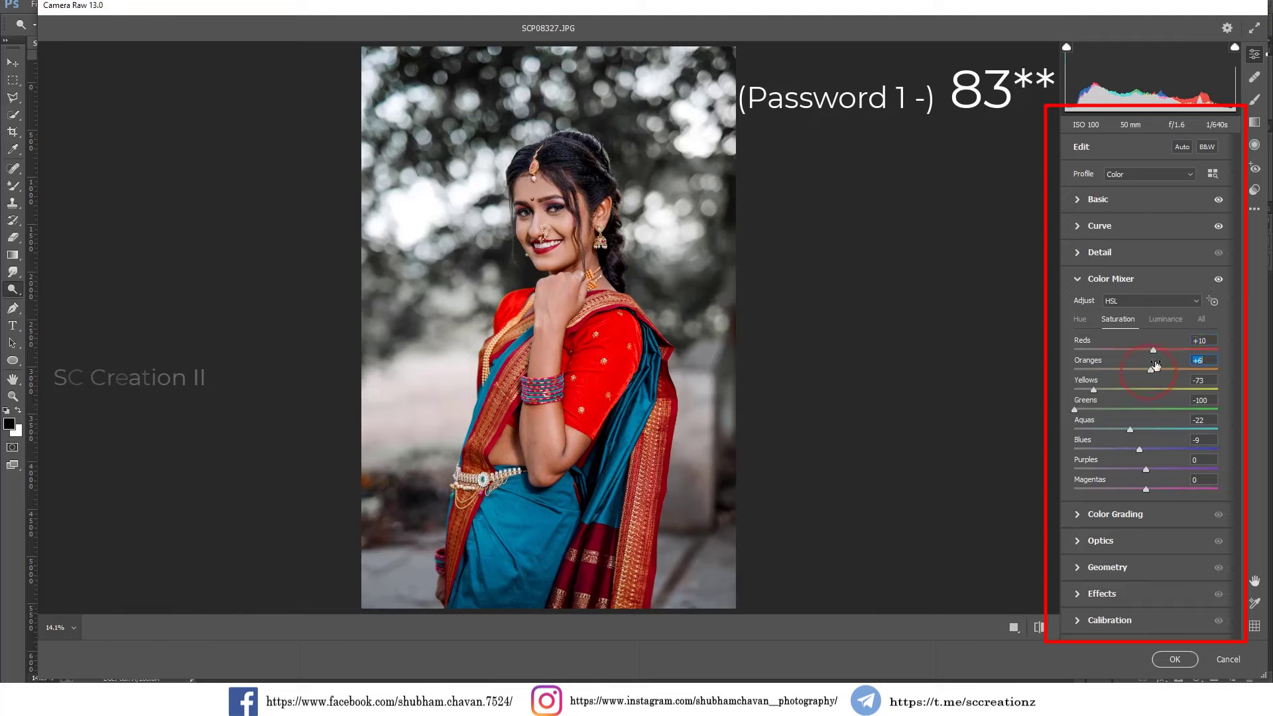
# Set the Color Mixer luminance of Oranges to +20 to brighten the skin.
pyautogui.click(1158, 323)
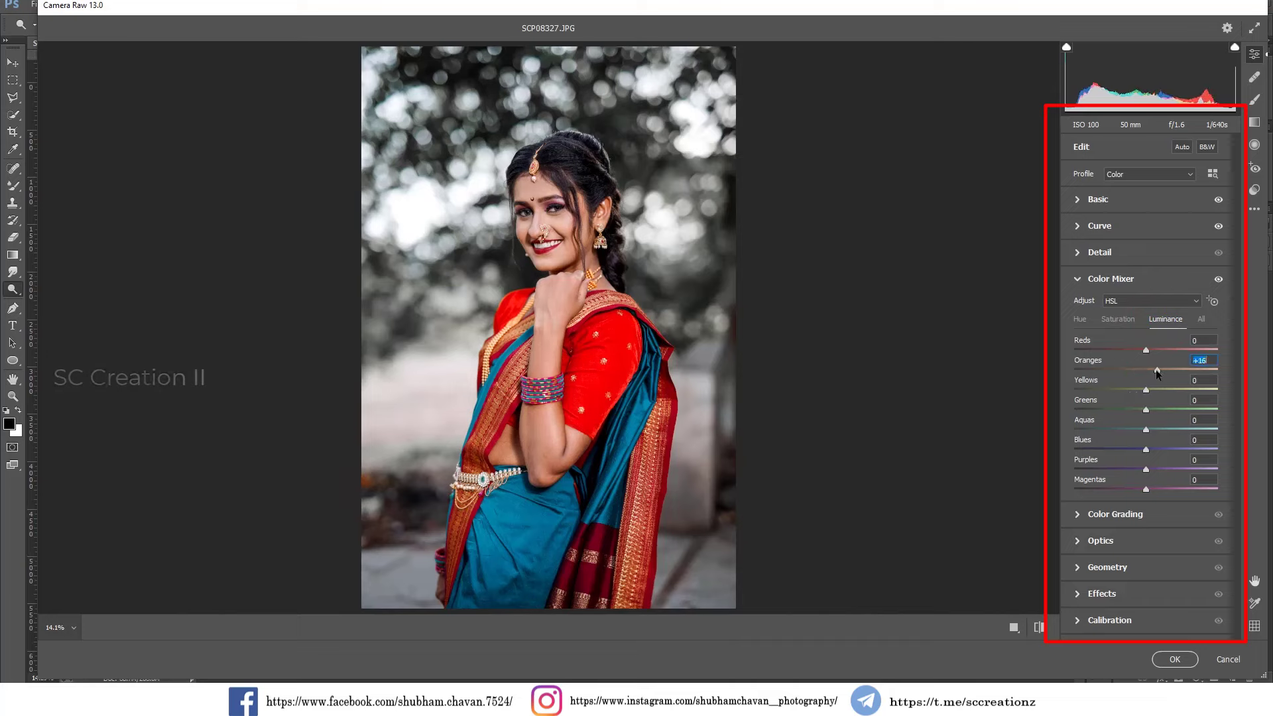
pyautogui.moveTo(1167, 369); pyautogui.dragTo(1153, 369)
pyautogui.moveTo(1154, 372); pyautogui.dragTo(1163, 372)
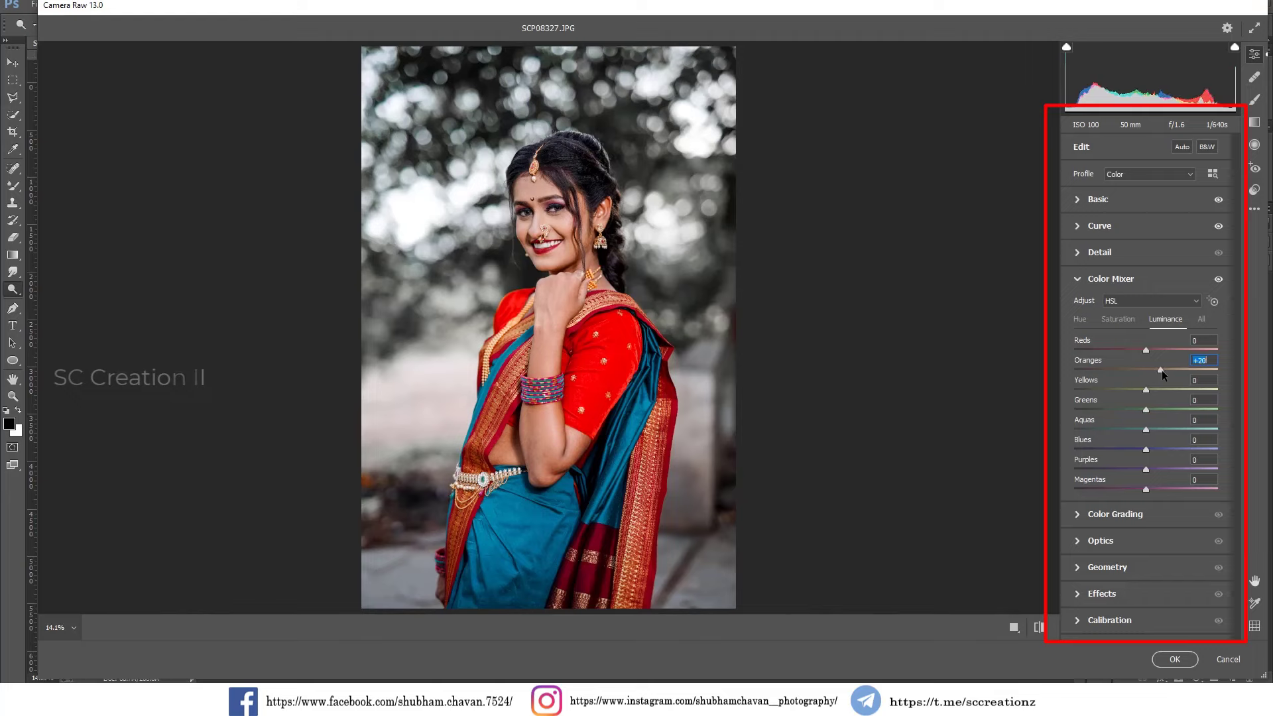
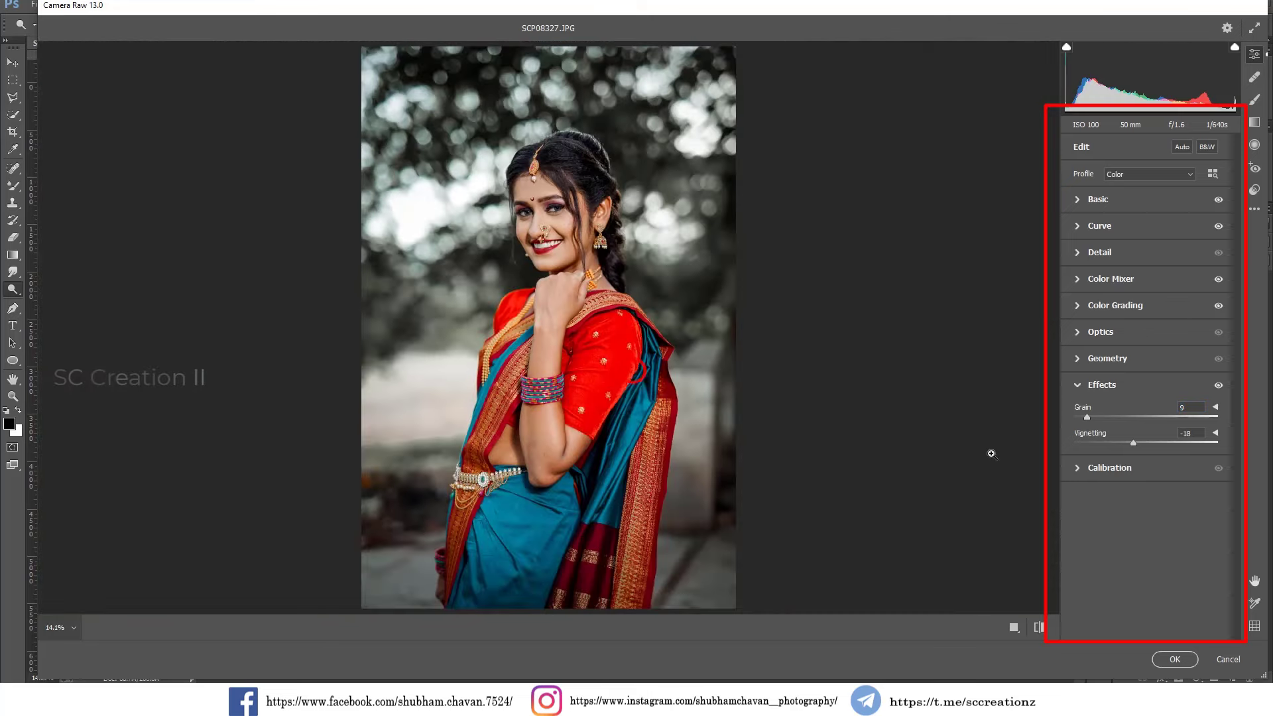
# Set the Calibration to Blue Primary hue -9 and saturation +2, and Green Primary saturation -4.
pyautogui.click(1103, 468)
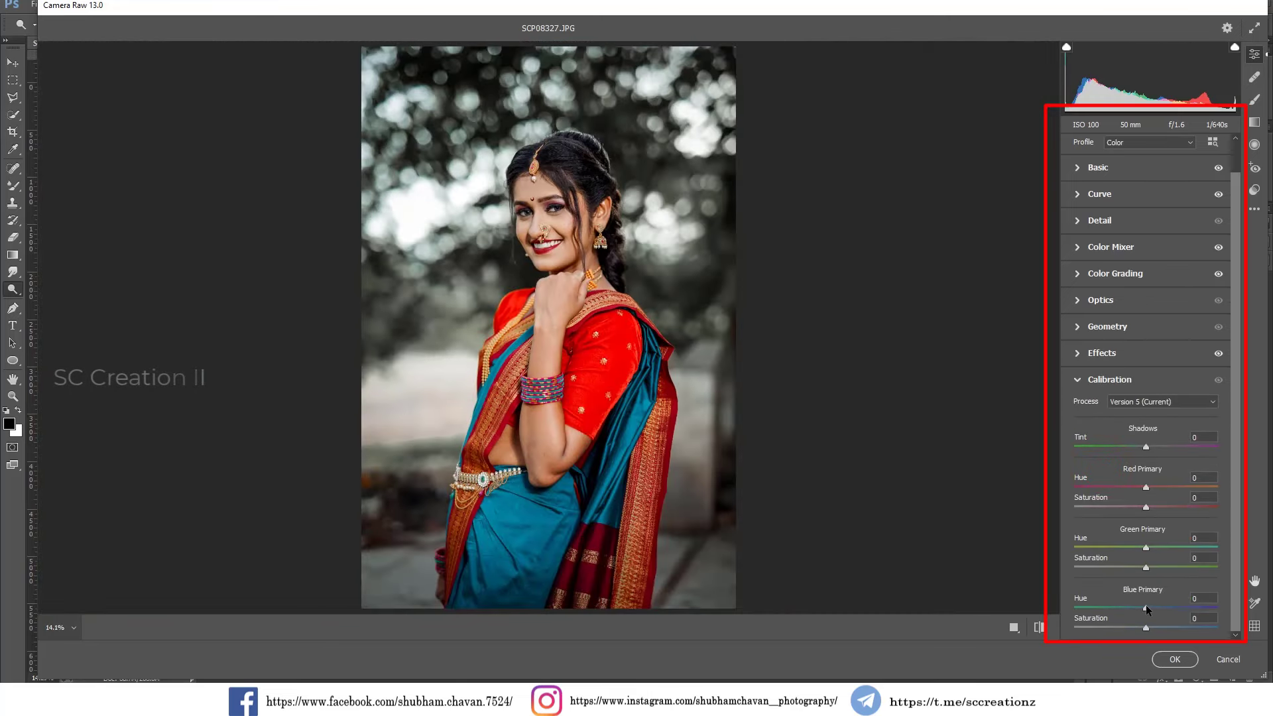
pyautogui.moveTo(1146, 605)
pyautogui.mouseDown()
pyautogui.moveTo(1122, 606)
pyautogui.moveTo(1159, 608)
pyautogui.moveTo(1137, 608)
pyautogui.mouseUp()
pyautogui.moveTo(1158, 628)
pyautogui.mouseDown()
pyautogui.moveTo(1129, 628)
pyautogui.moveTo(1151, 627)
pyautogui.mouseUp()
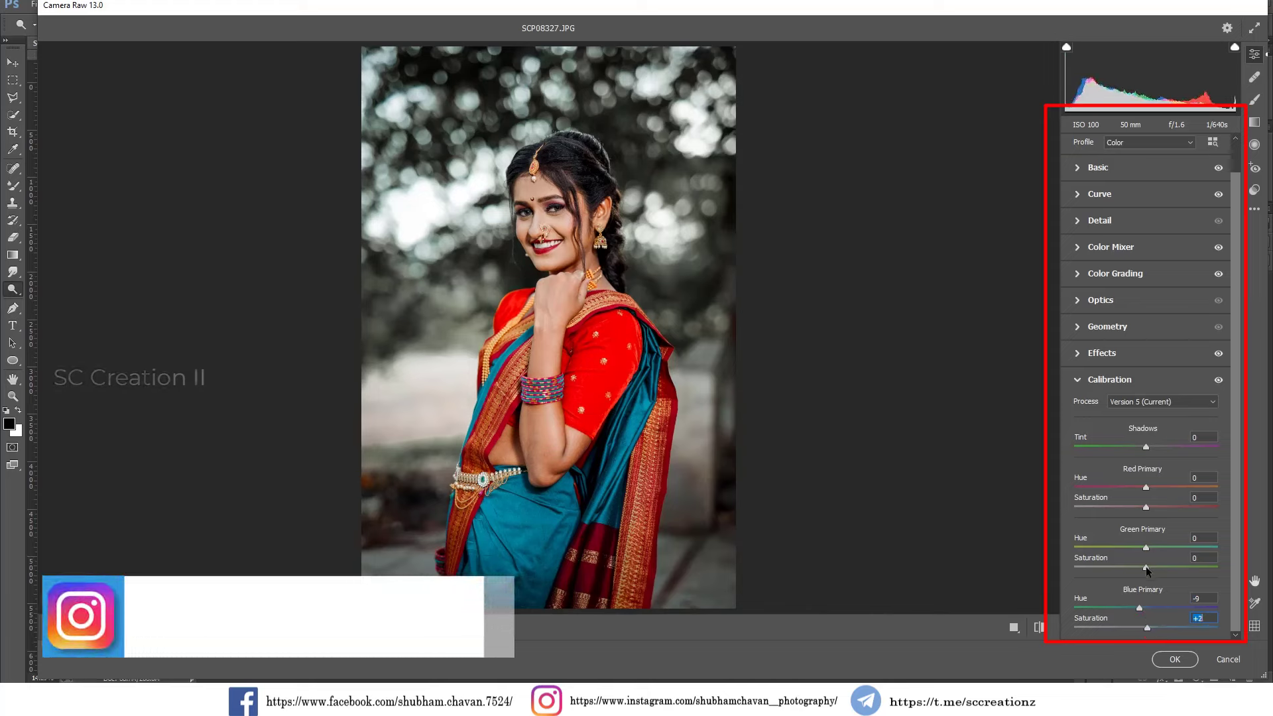
pyautogui.moveTo(1146, 568)
pyautogui.mouseDown()
pyautogui.moveTo(1130, 568)
pyautogui.moveTo(1142, 569)
pyautogui.mouseUp()
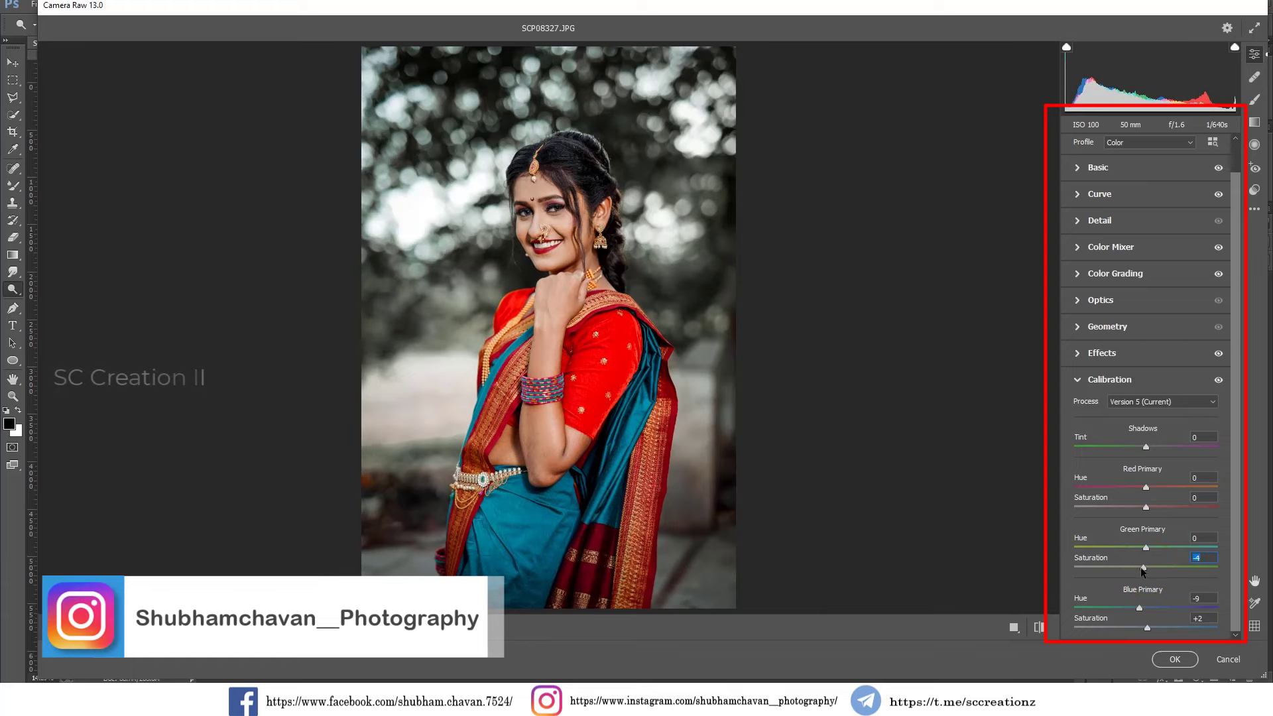
# Compare the graded portrait with the original side by side, examining the face close up.
pyautogui.moveTo(542, 211); pyautogui.dragTo(654, 364)
pyautogui.moveTo(586, 260); pyautogui.dragTo(624, 312)
pyautogui.click(624, 312)
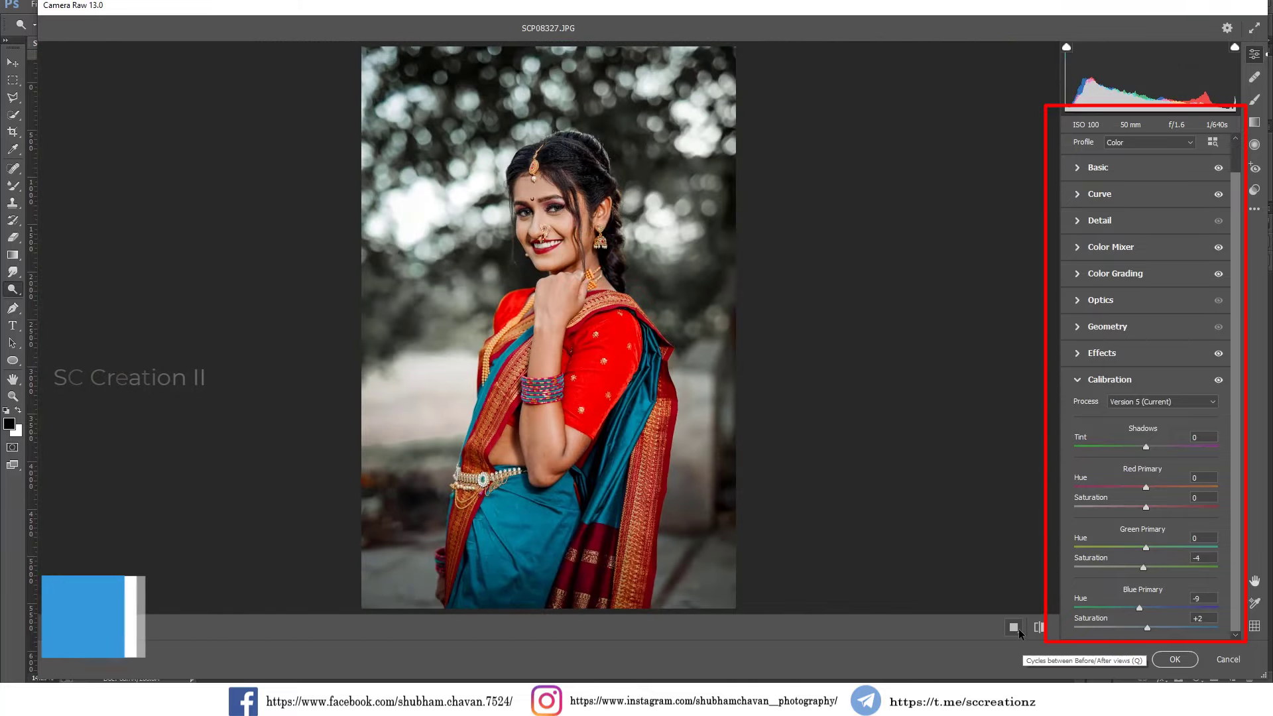
pyautogui.click(1040, 628)
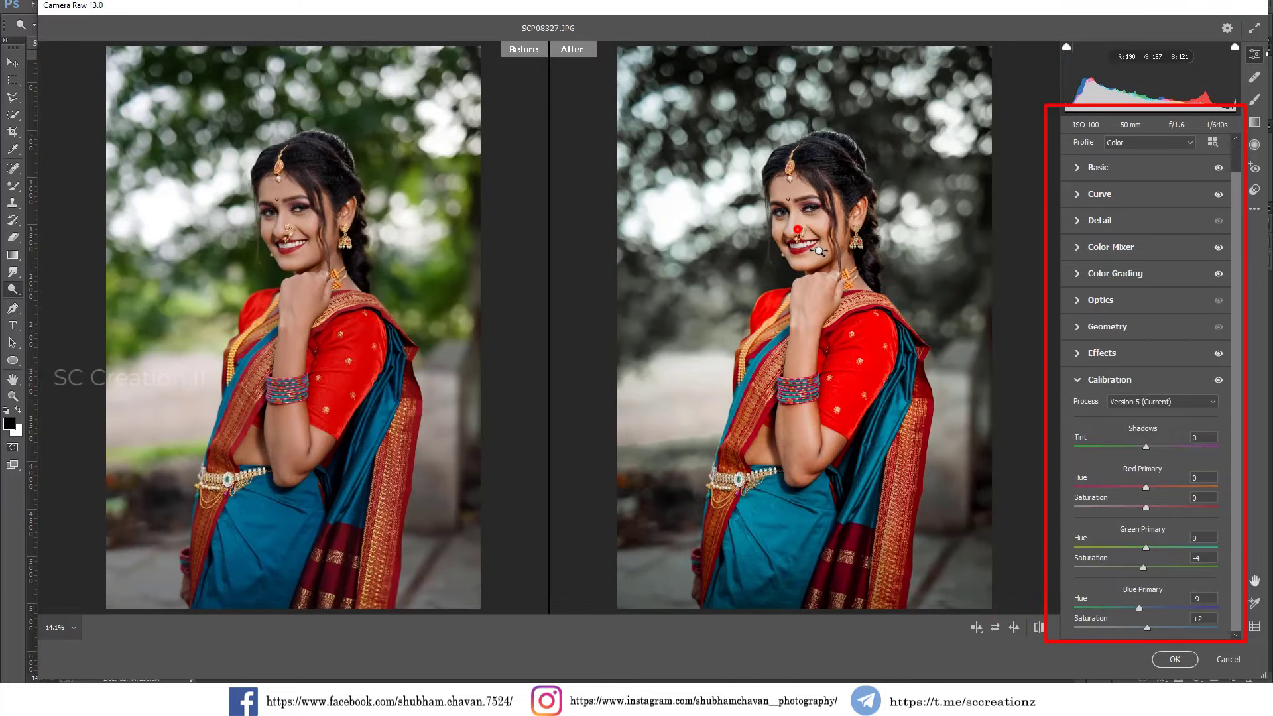
pyautogui.moveTo(819, 251); pyautogui.dragTo(891, 354)
pyautogui.moveTo(823, 188); pyautogui.dragTo(875, 287)
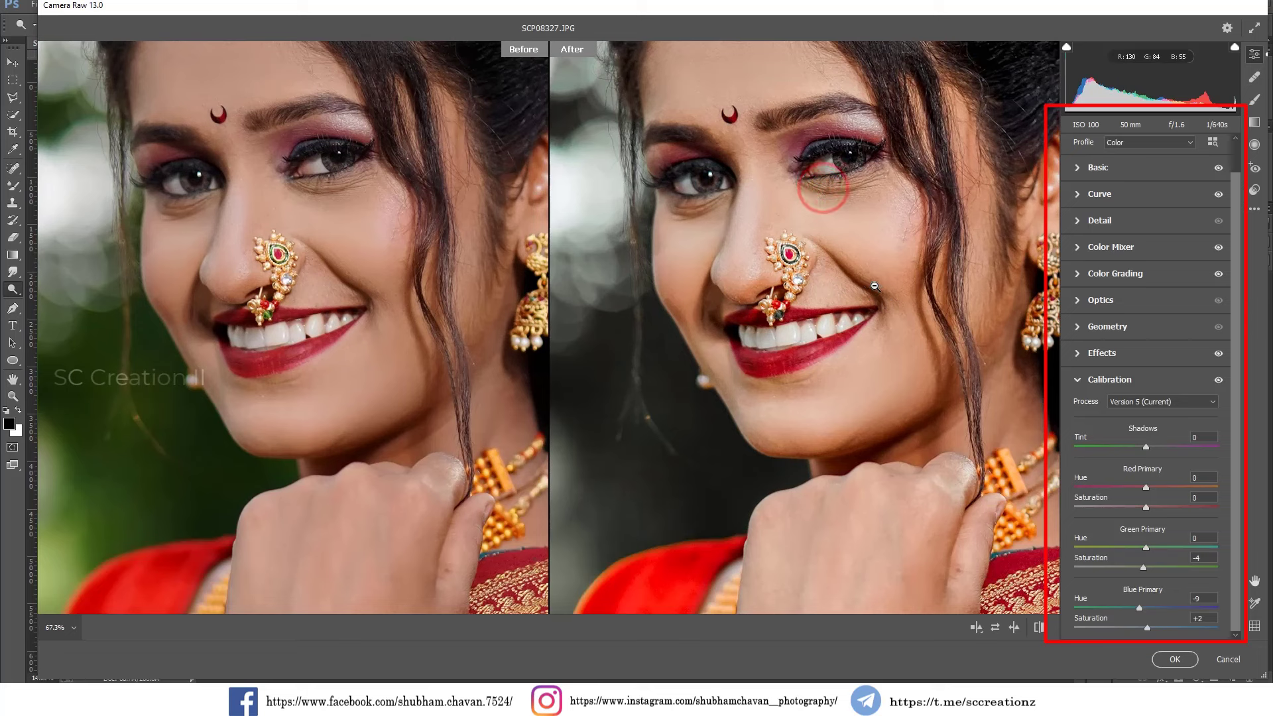
pyautogui.keyDown('alt'); pyautogui.click(876, 287); pyautogui.keyUp('alt')
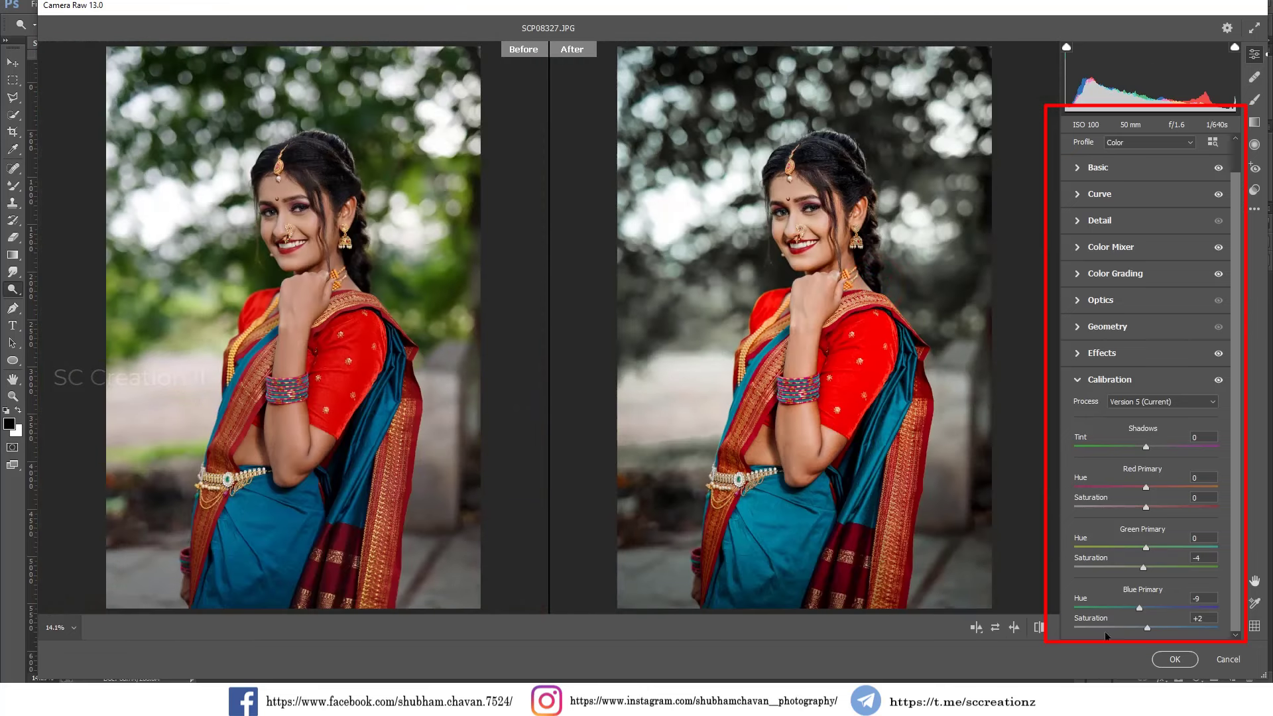
# Adjust the Basic settings to Temperature -2, Tint +2, Contrast -8, Highlights -45 and Shadows +42.
pyautogui.click(1083, 174)
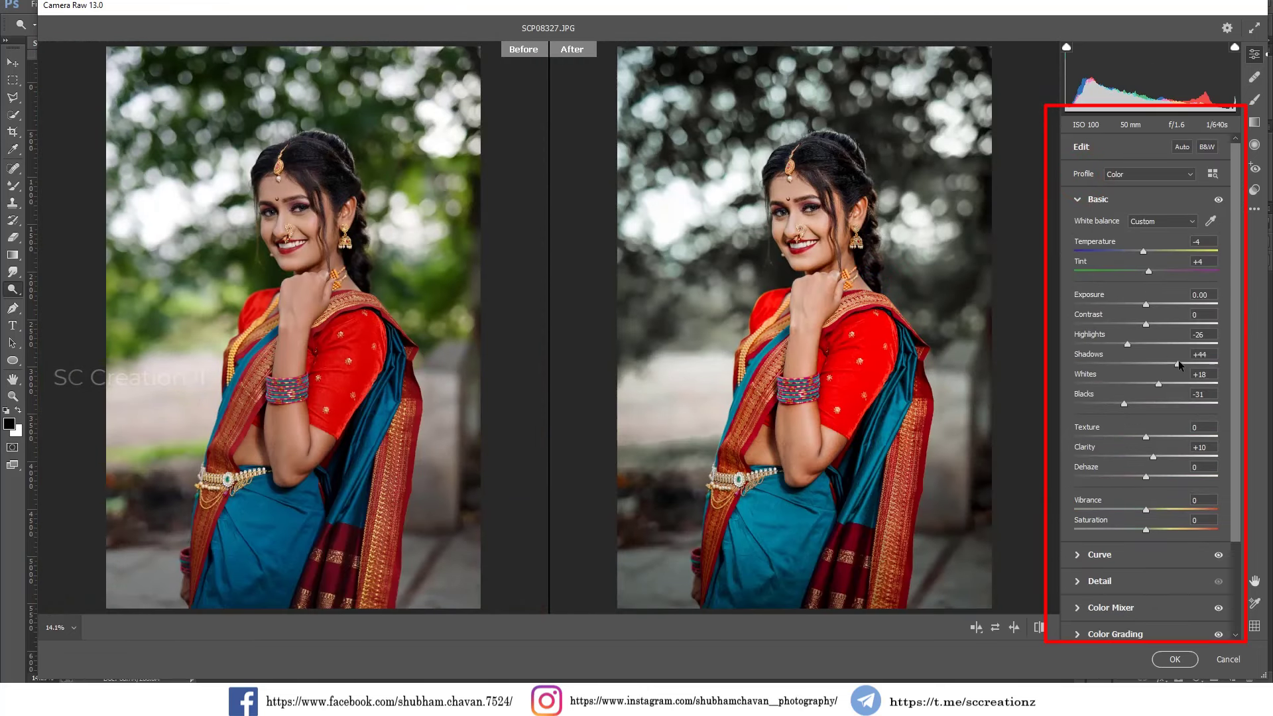
pyautogui.moveTo(1180, 360); pyautogui.dragTo(1142, 330)
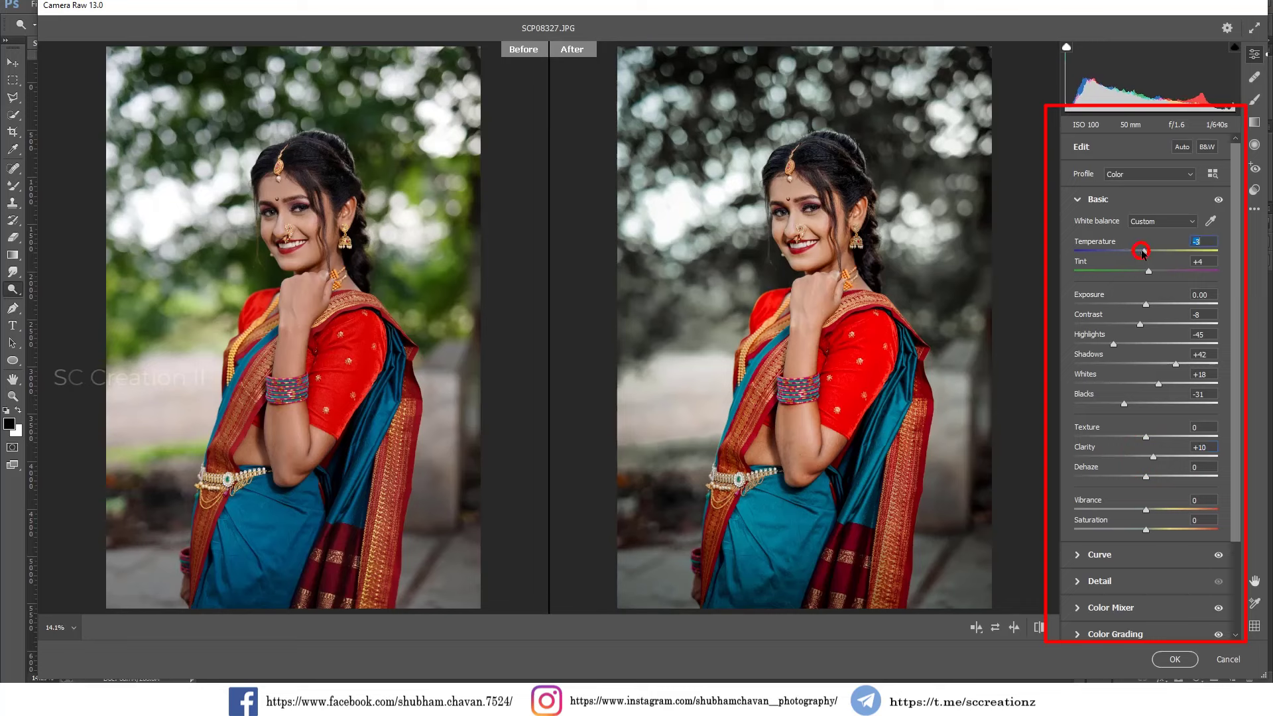
pyautogui.moveTo(1148, 269); pyautogui.dragTo(1148, 270)
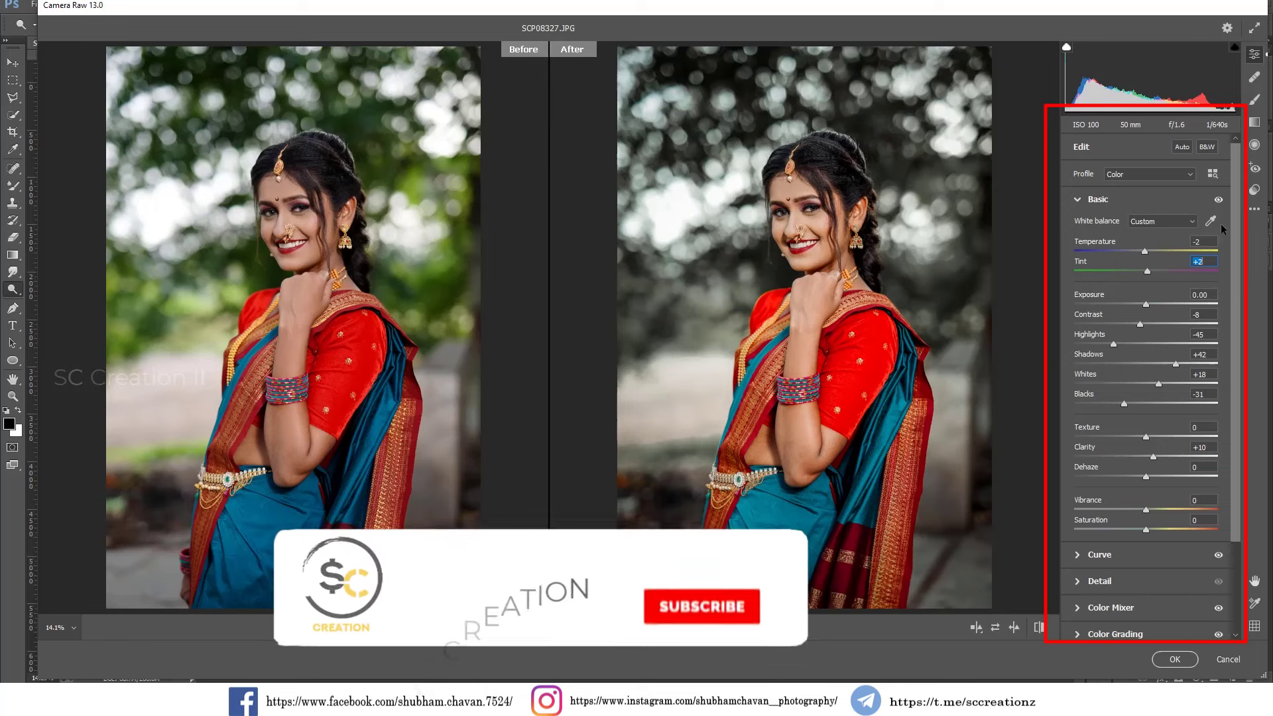
# Save all the default settings as an XMP preset named "Professional Black and white" on the Desktop.
pyautogui.click(1254, 209)
pyautogui.click(1146, 377)
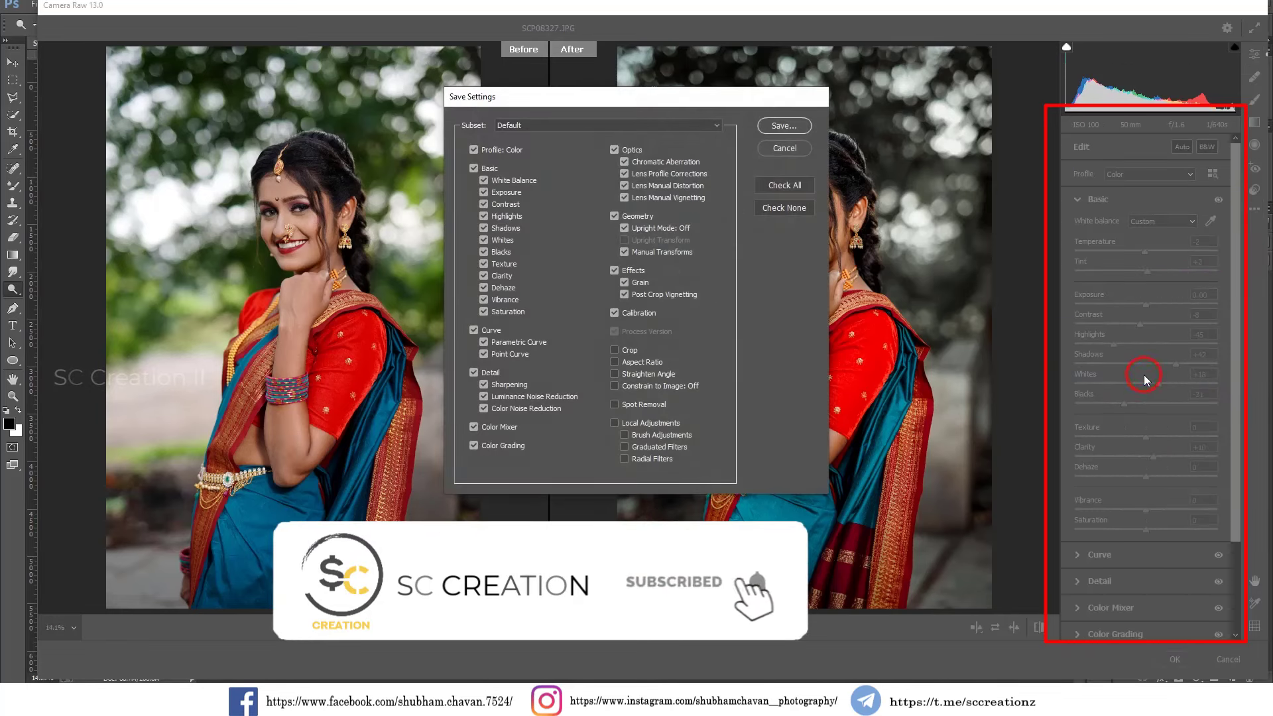
pyautogui.click(795, 128)
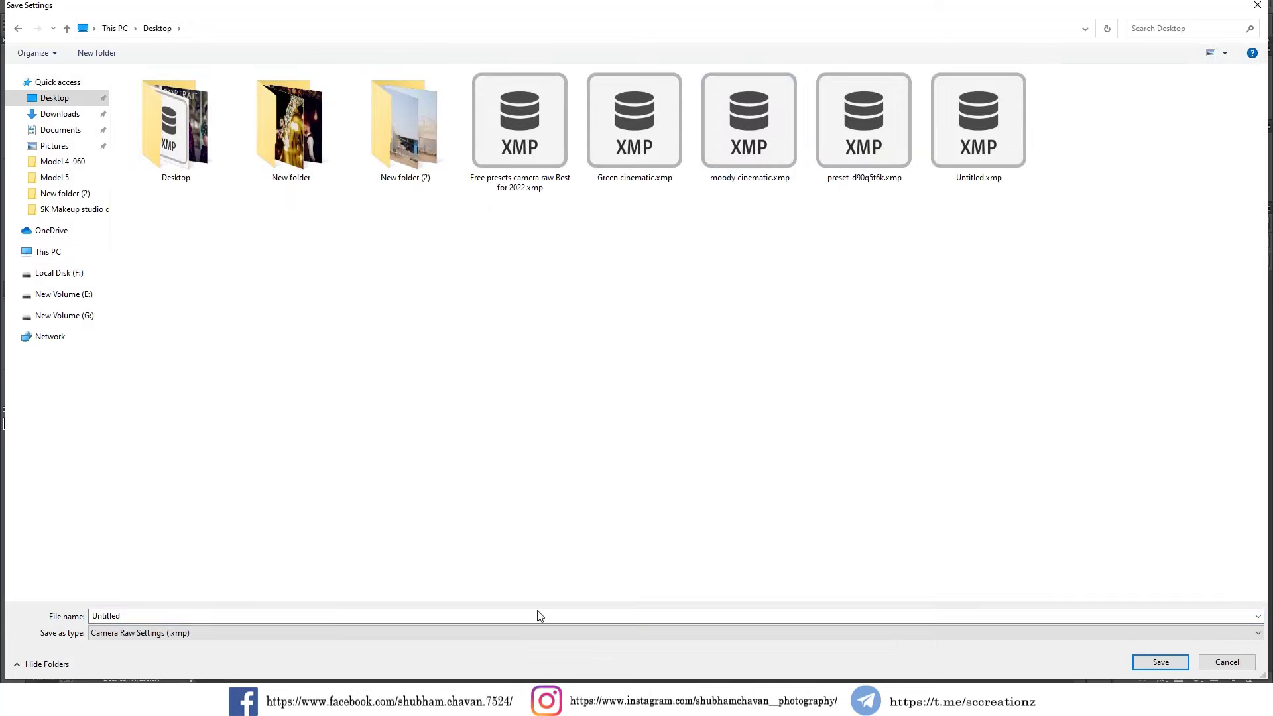
pyautogui.doubleClick(507, 617)
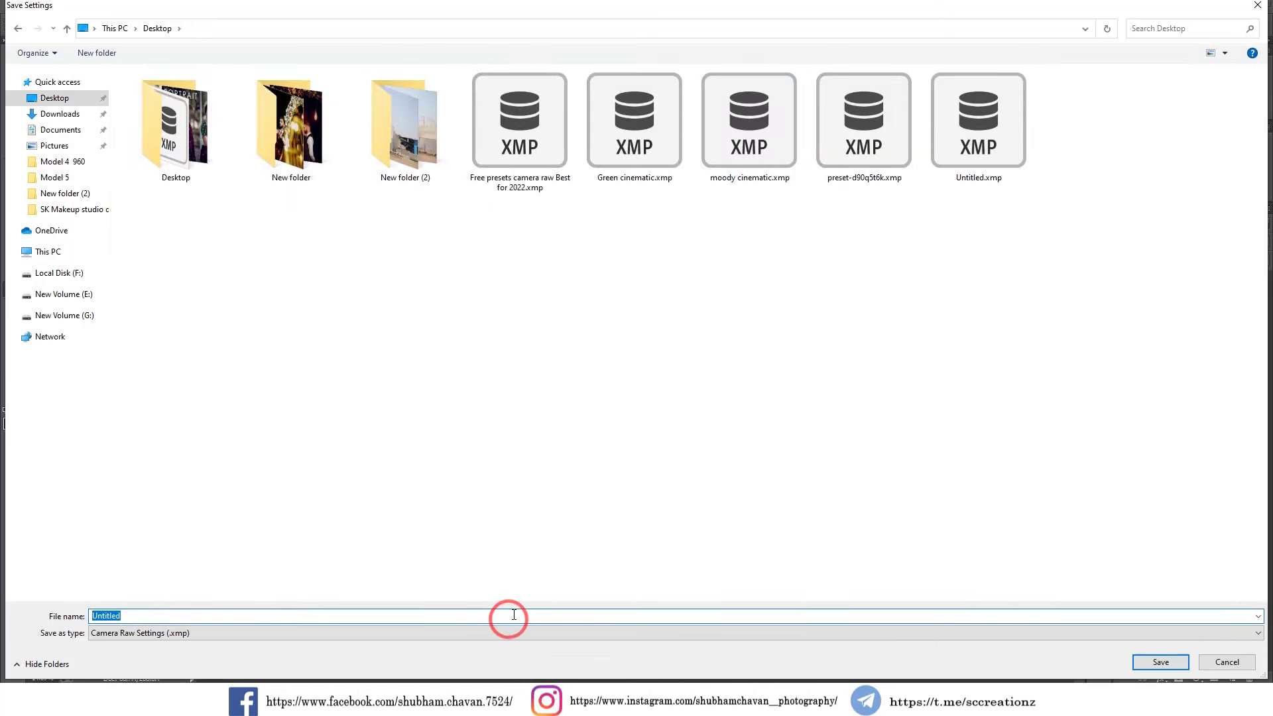
pyautogui.write('Pt')
pyautogui.press('BackSpace')
pyautogui.write('rofessional Black and wh')
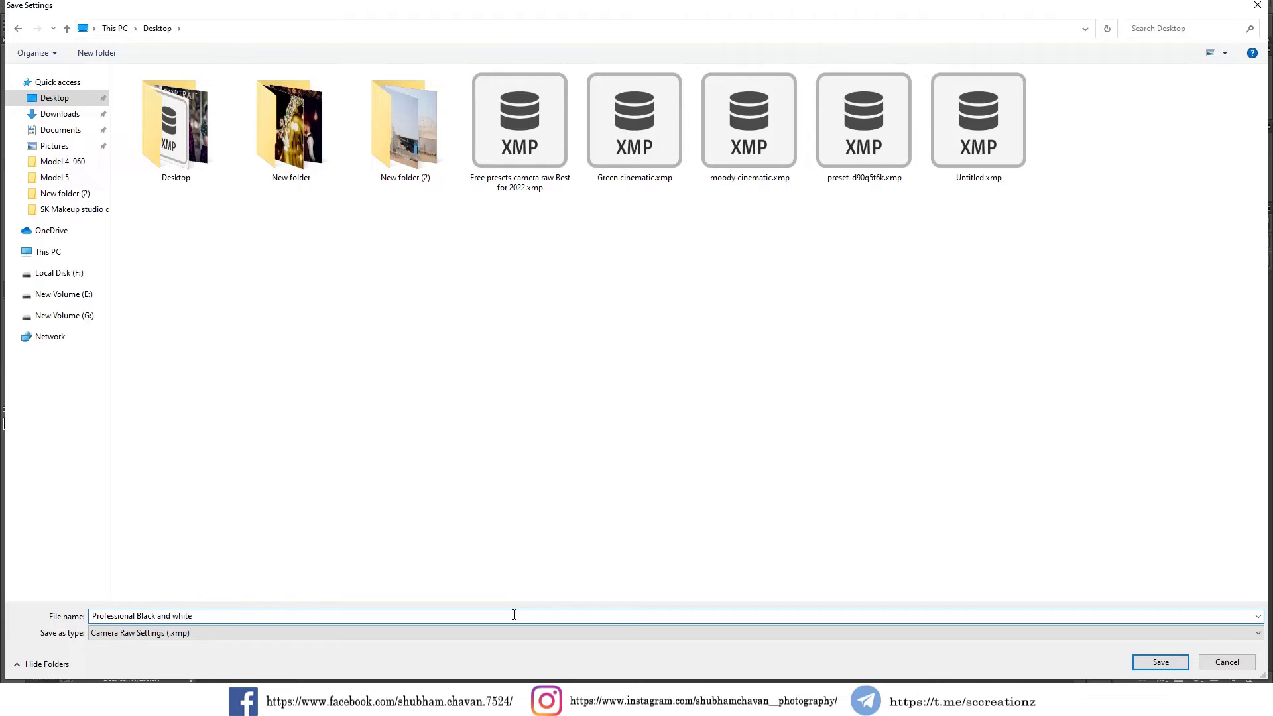
pyautogui.press('Return')
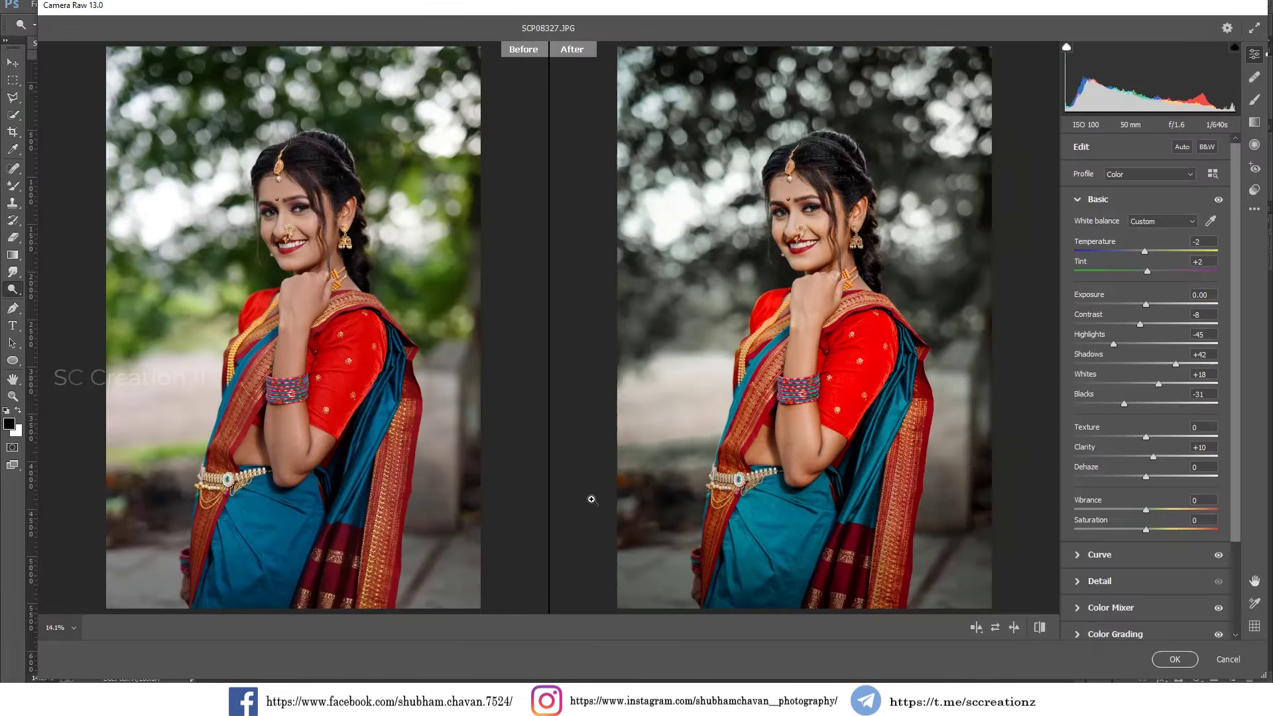
# Apply the Camera Raw grading and compare the Camera raw layer with the layers beneath it.
pyautogui.click(1176, 660)
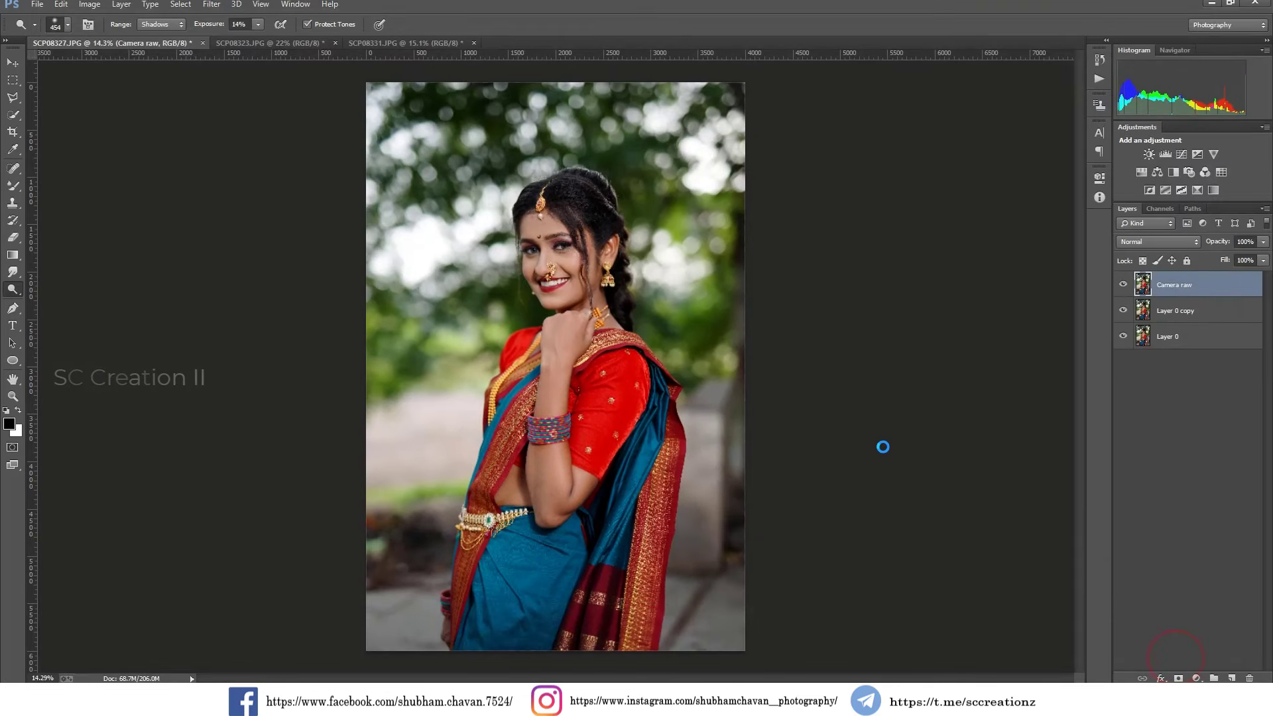
pyautogui.click(1122, 285)
pyautogui.click(1122, 285)
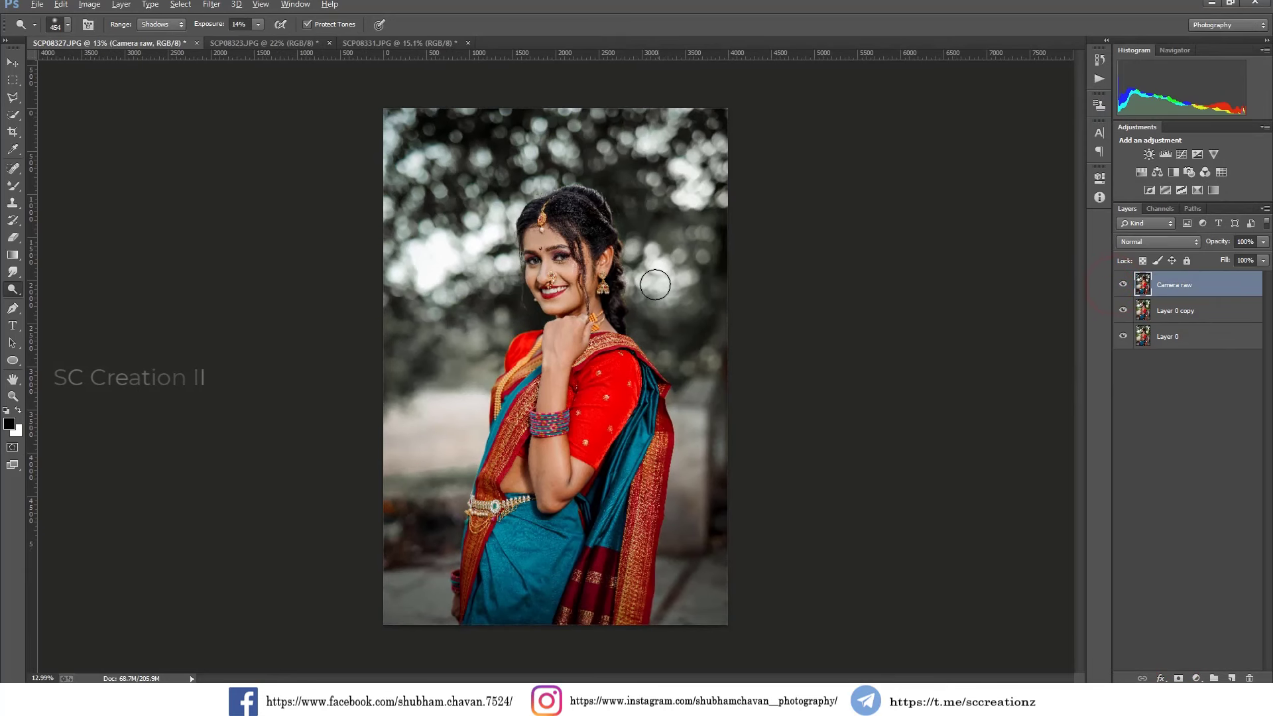
# Dodge the shadows on the raised arm and smooth the forearm skin with a soft 332 px Mixer Brush.
pyautogui.scroll(3, 435, 447)
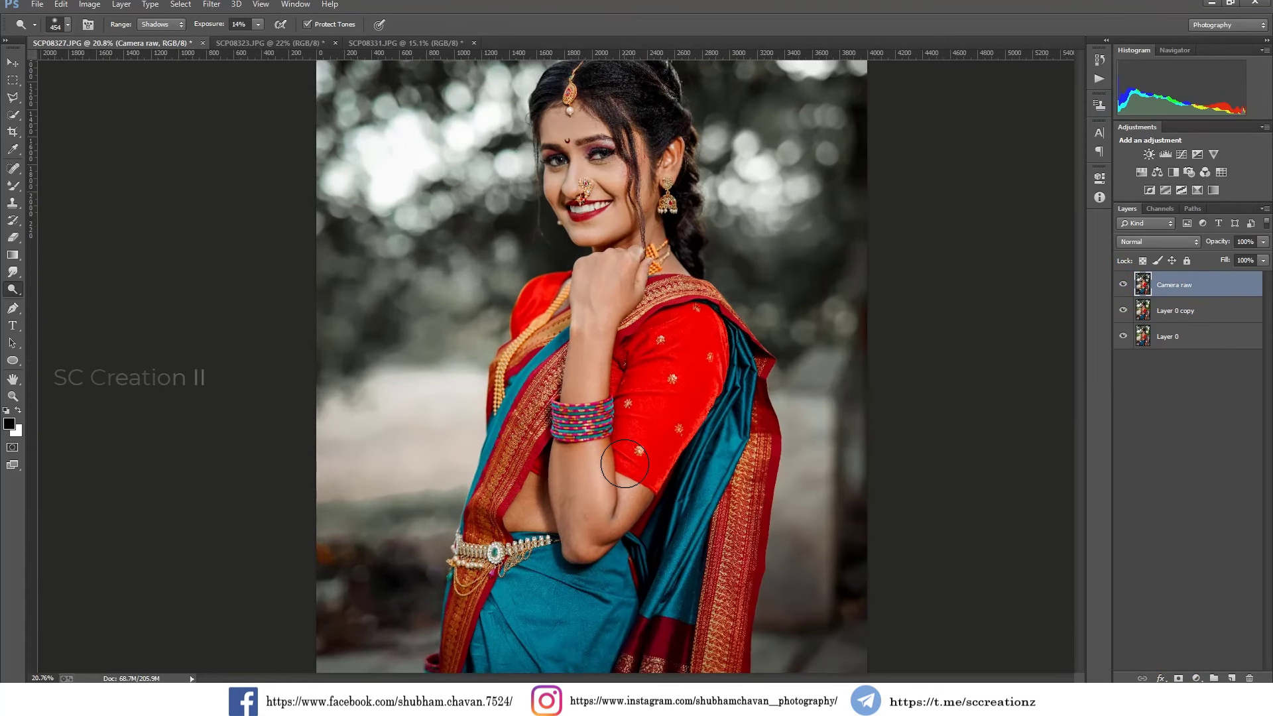
pyautogui.moveTo(580, 479)
pyautogui.mouseDown()
pyautogui.moveTo(581, 552)
pyautogui.moveTo(574, 519)
pyautogui.moveTo(604, 544)
pyautogui.mouseUp()
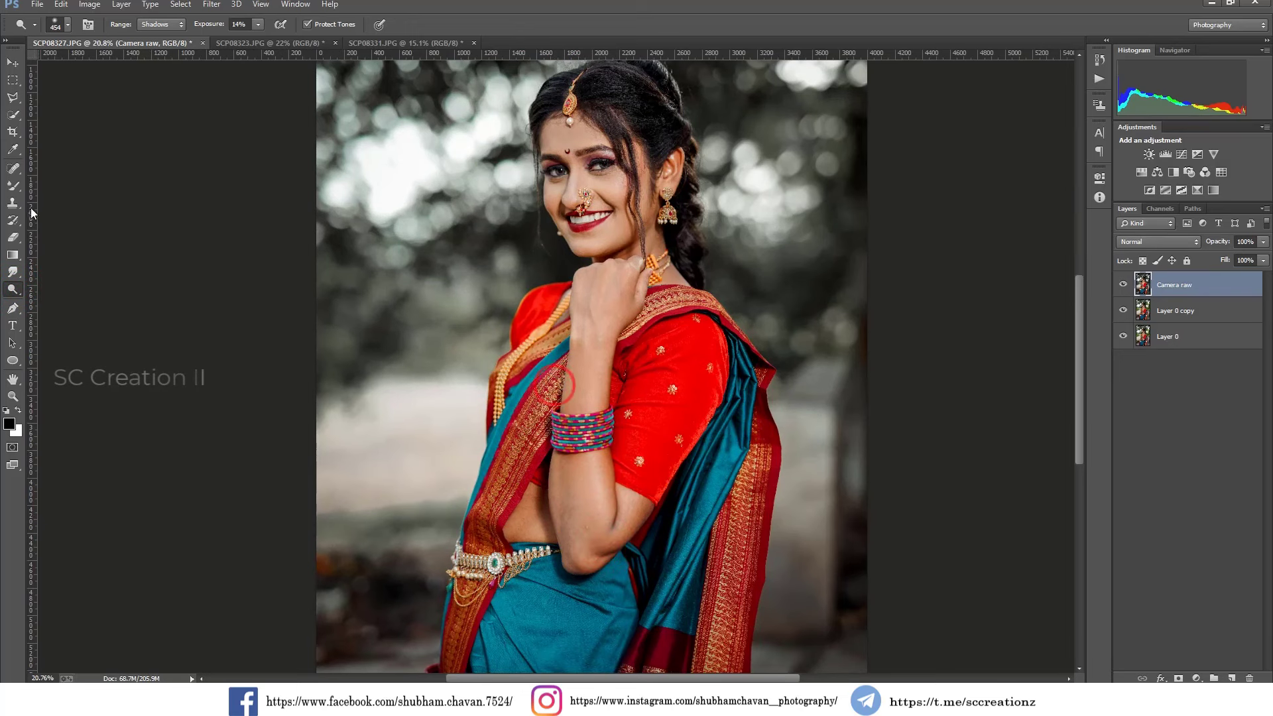
pyautogui.click(13, 185)
pyautogui.scroll(2, 695, 555)
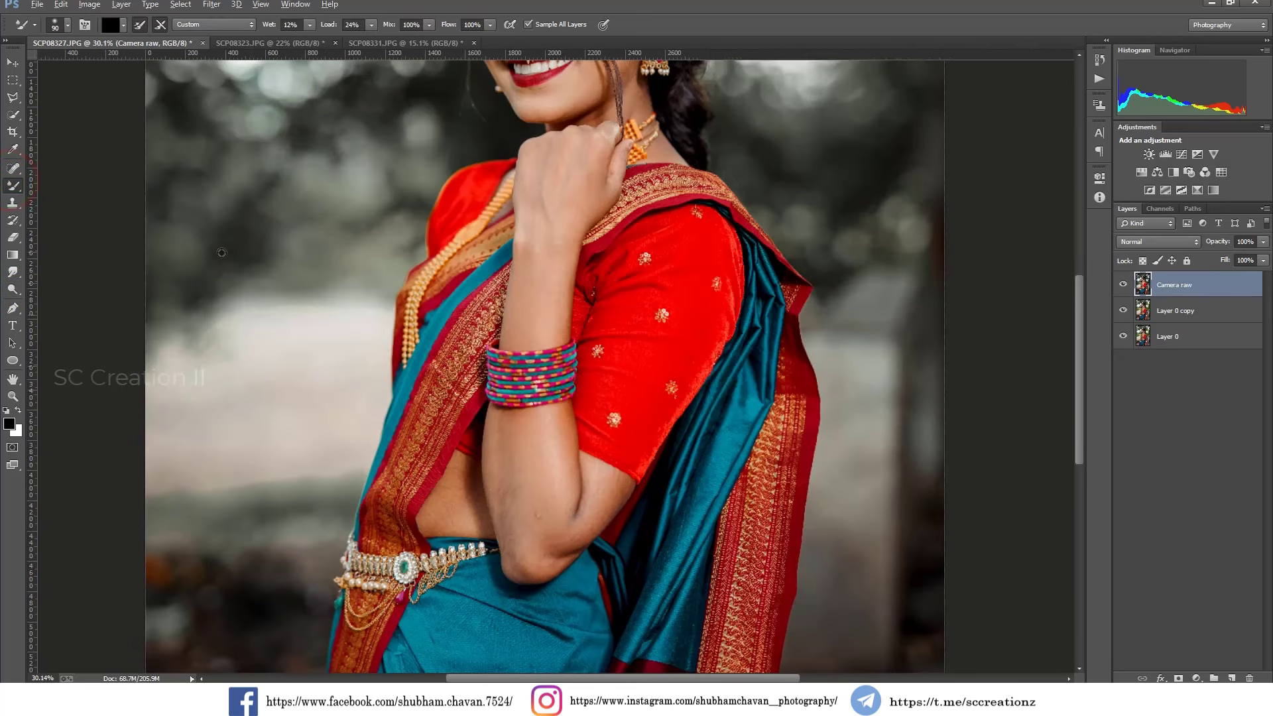
pyautogui.rightClick(13, 185)
pyautogui.click(59, 222)
pyautogui.rightClick(526, 415)
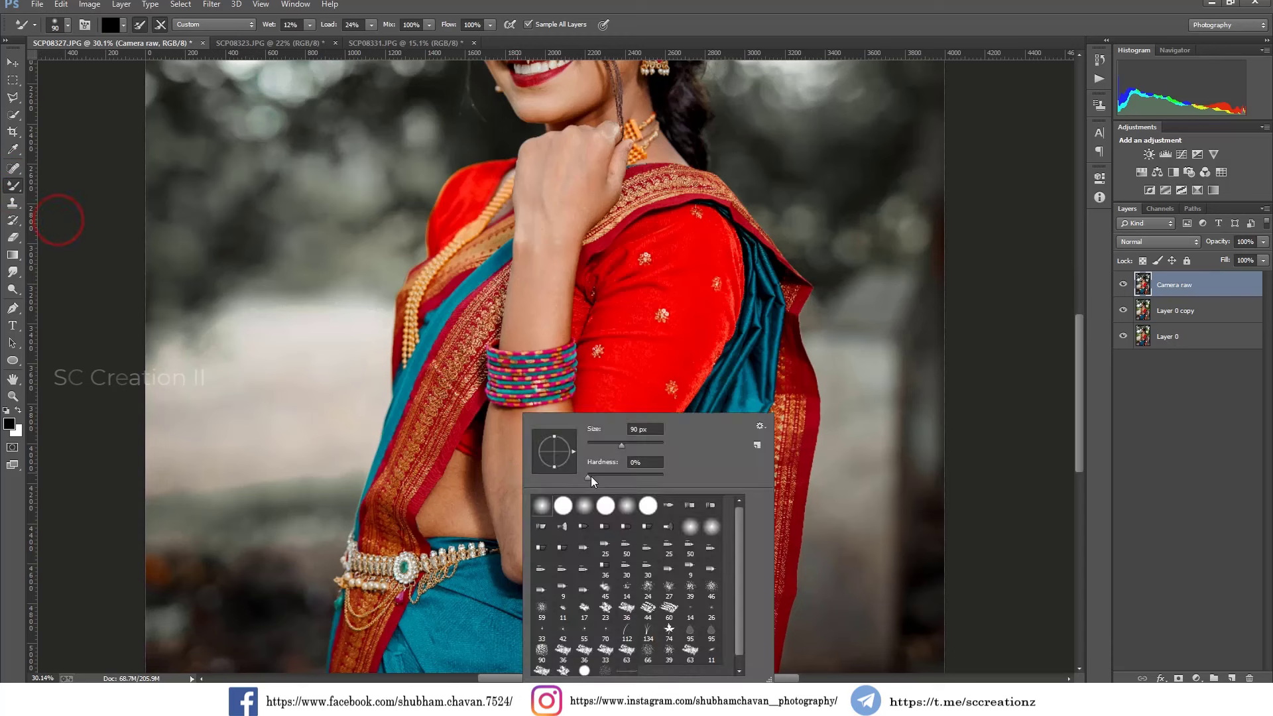
pyautogui.click(511, 440)
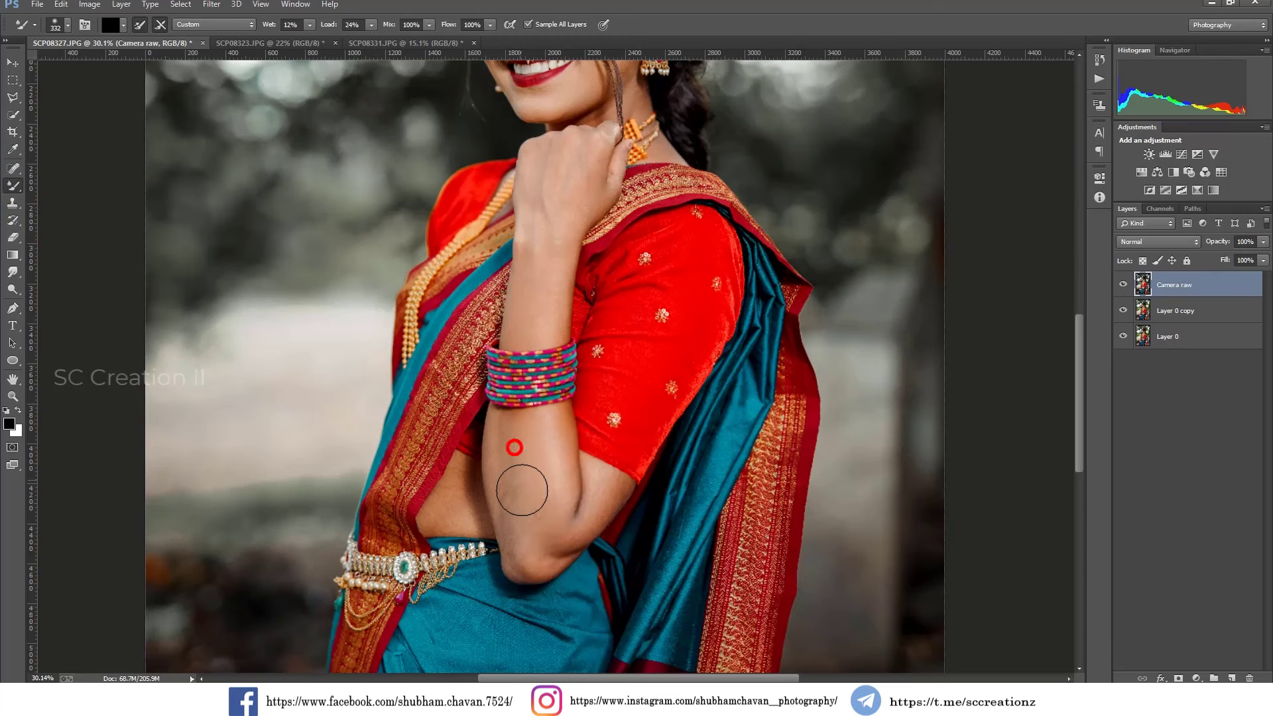
pyautogui.moveTo(529, 541)
pyautogui.mouseDown()
pyautogui.moveTo(513, 440)
pyautogui.moveTo(532, 550)
pyautogui.mouseUp()
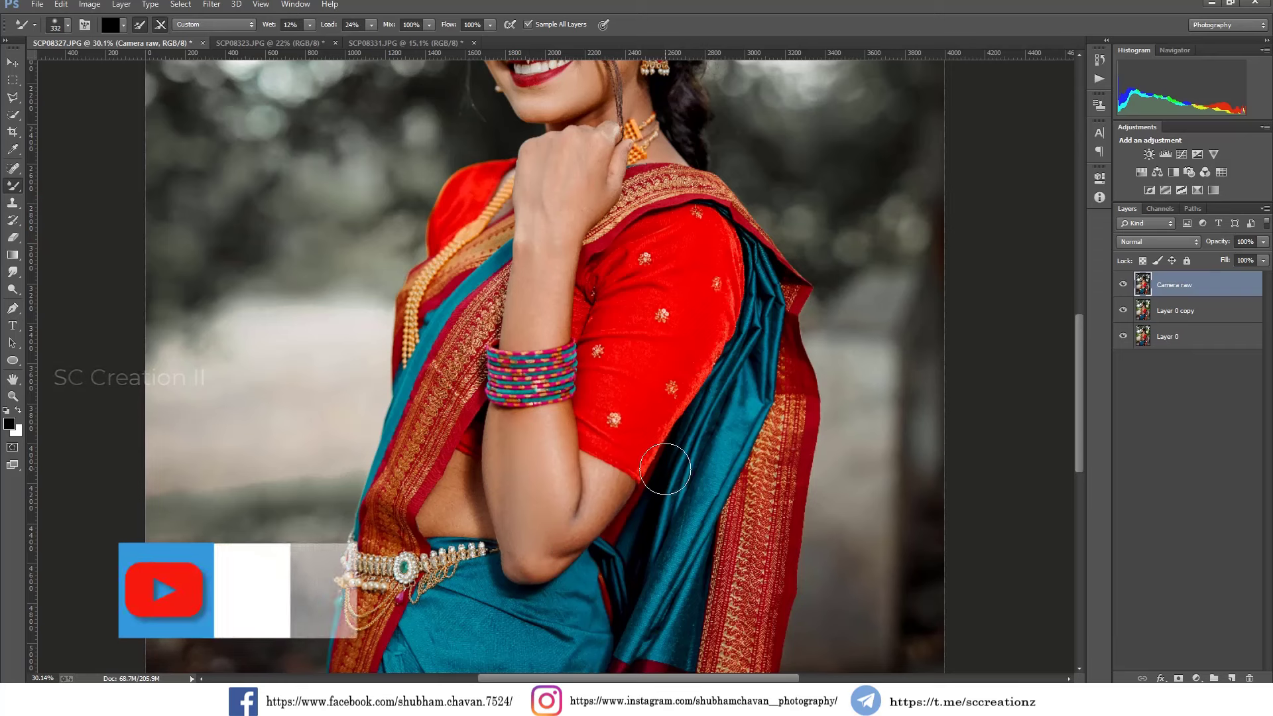
# Blend the remaining forearm tones with a 107 px Mixer Brush and dodge the shadows around the elbow.
pyautogui.rightClick(646, 488)
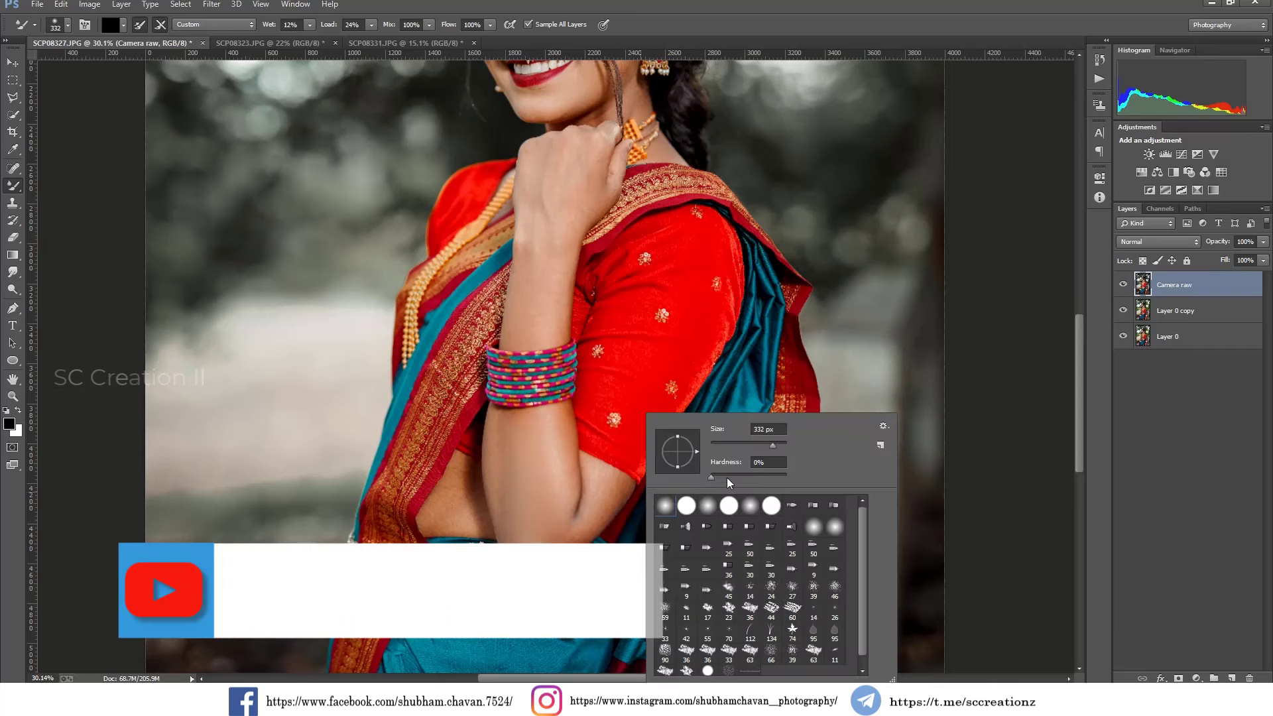
pyautogui.click(648, 0)
pyautogui.moveTo(536, 506); pyautogui.dragTo(533, 532)
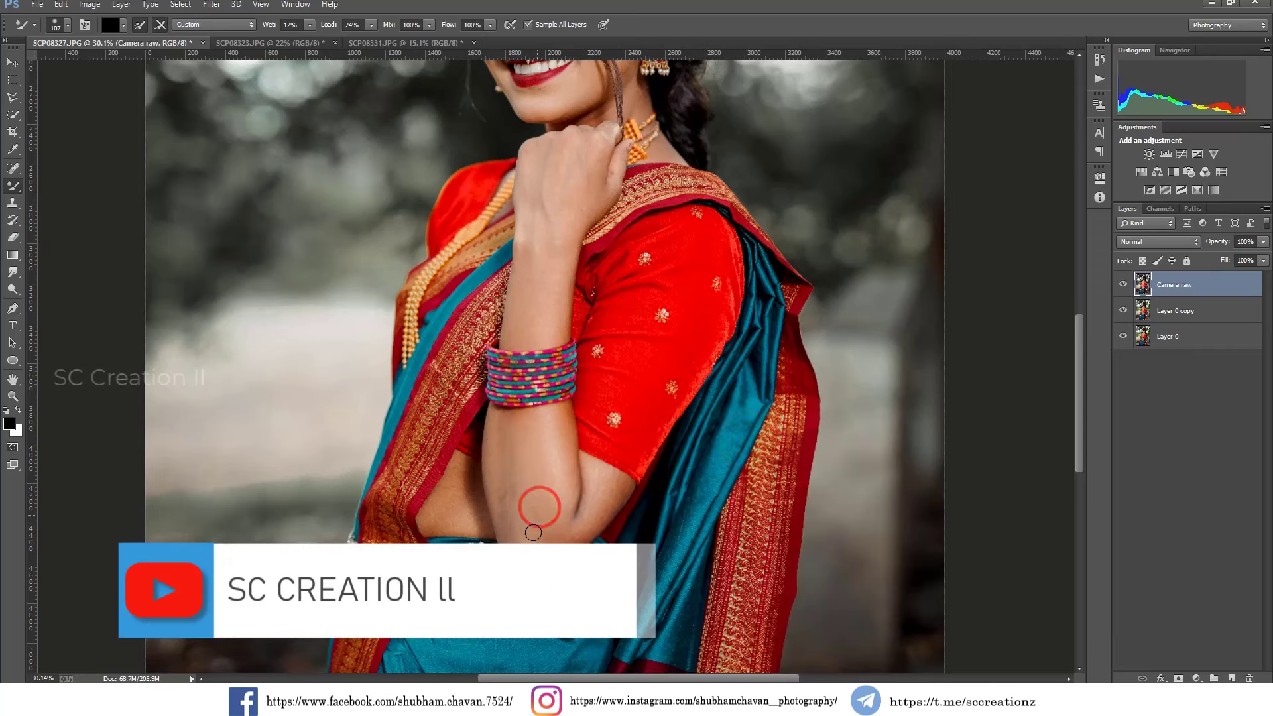
pyautogui.moveTo(514, 454); pyautogui.dragTo(504, 523)
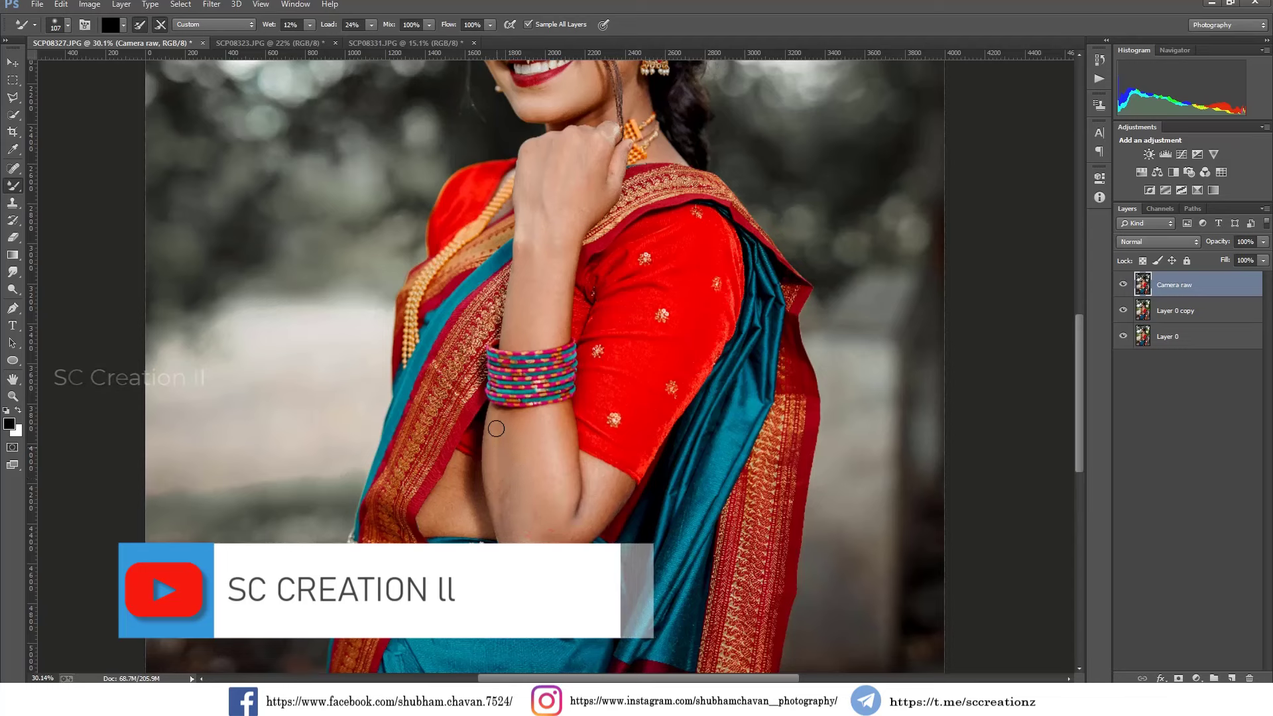
pyautogui.click(13, 288)
pyautogui.moveTo(555, 438); pyautogui.dragTo(589, 516)
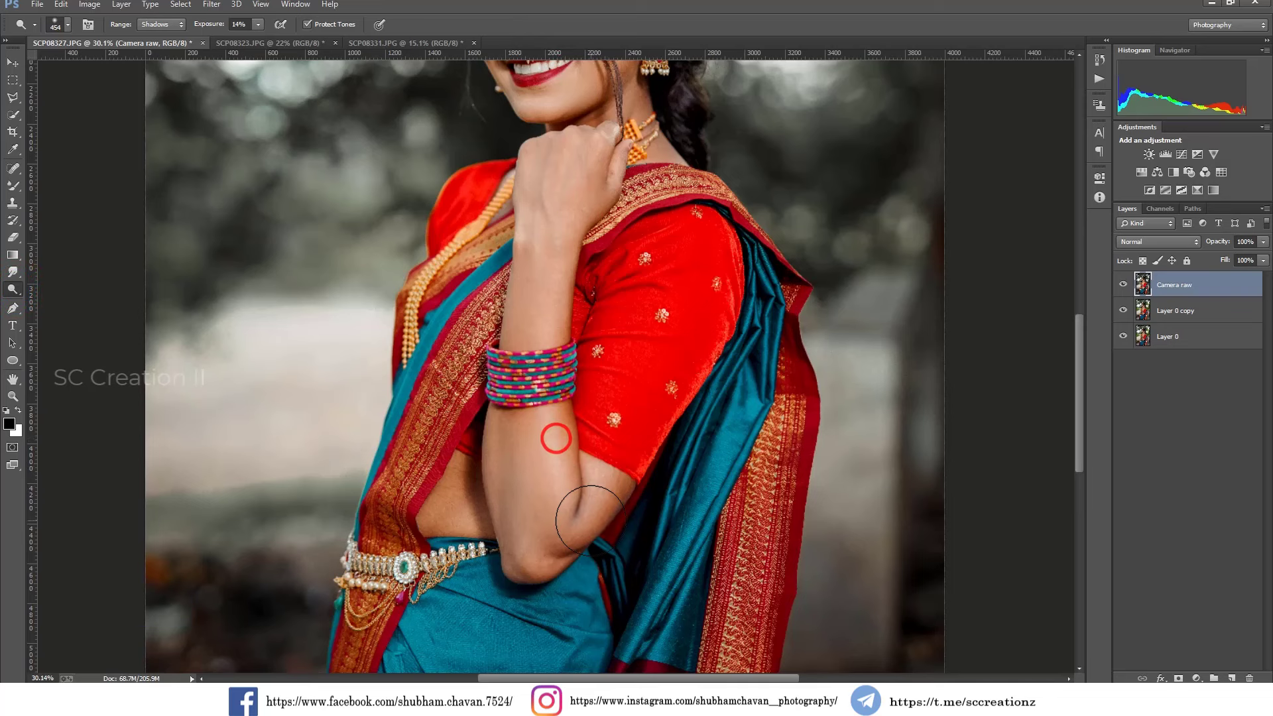
# Enlarge the Dodge brush to 1842 px and lighten the shadows on the lower part of the saree.
pyautogui.scroll(-5, 625, 468)
pyautogui.scroll(-3, 625, 468)
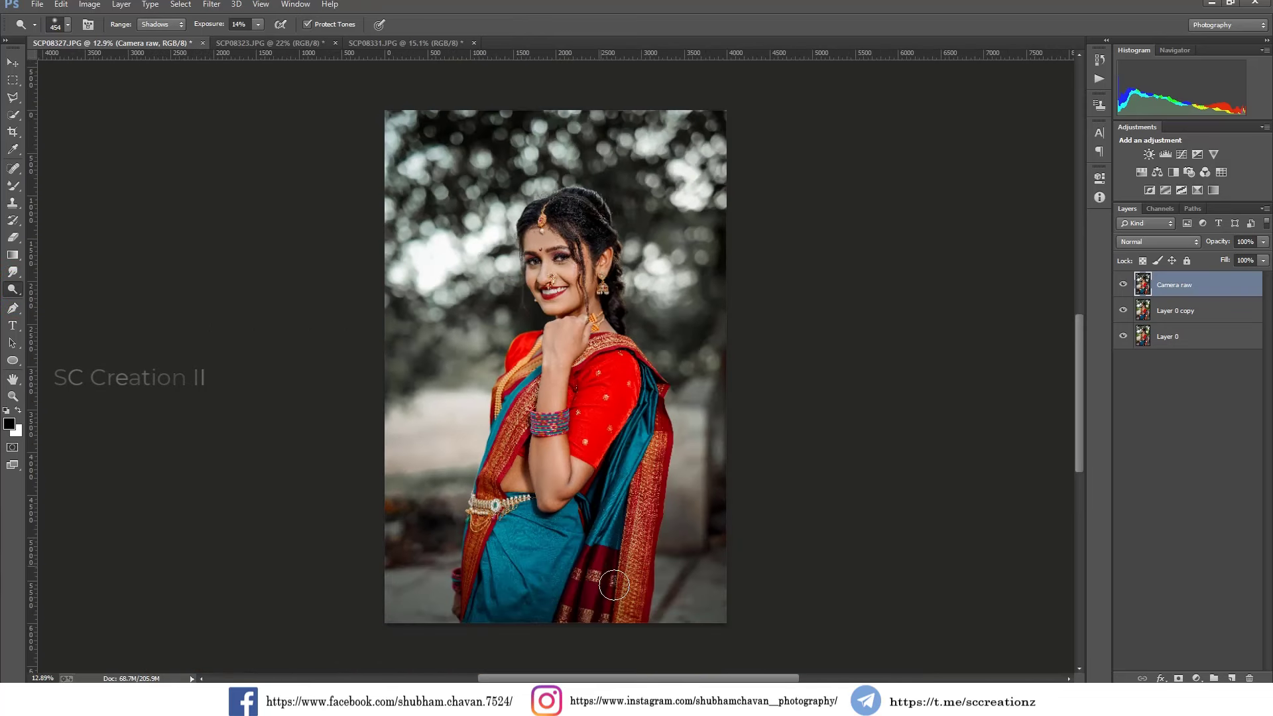
pyautogui.rightClick(734, 505)
pyautogui.moveTo(809, 443); pyautogui.dragTo(813, 445)
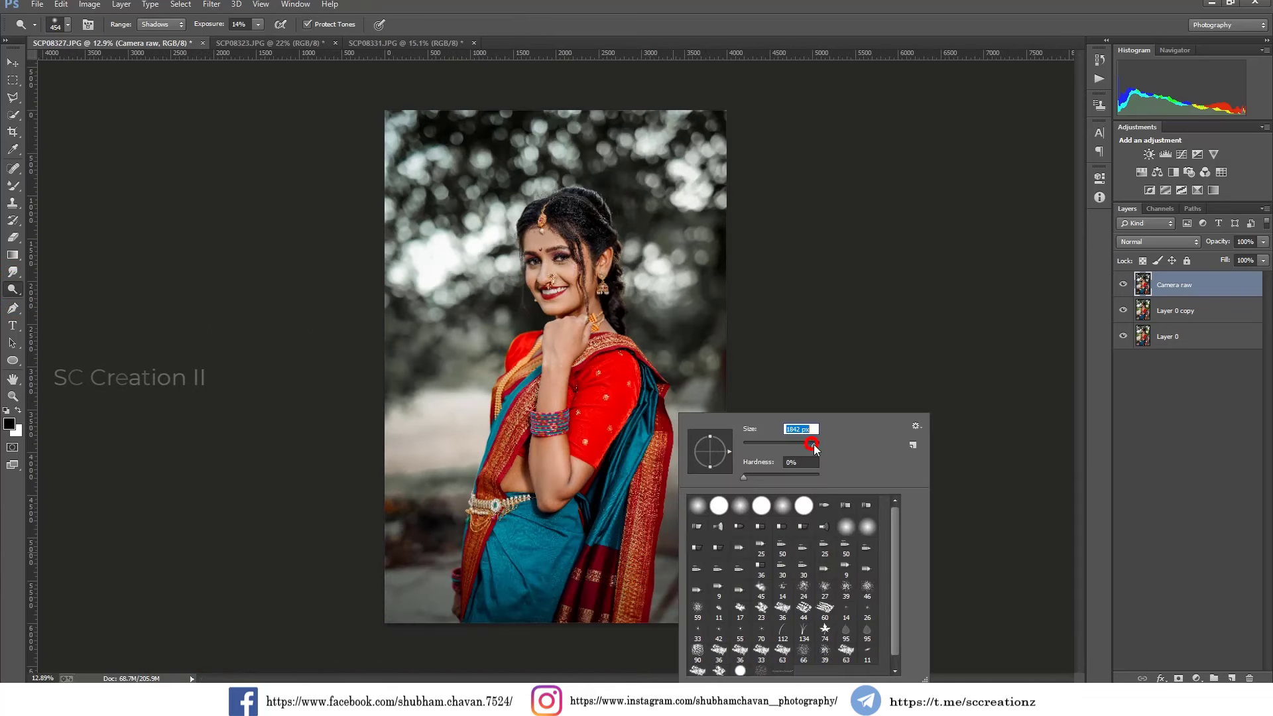
pyautogui.click(602, 586)
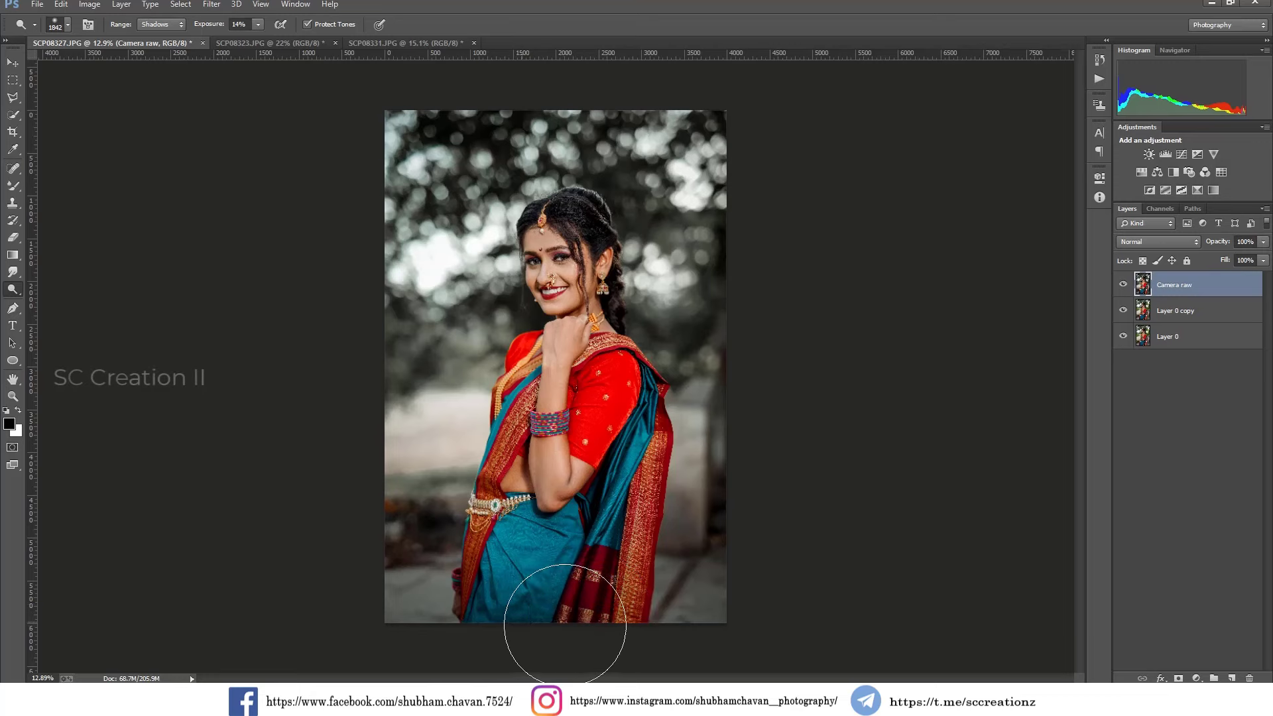
# Toggle the Camera raw layer's visibility to compare the finished grade with the retouched original.
pyautogui.click(1123, 286)
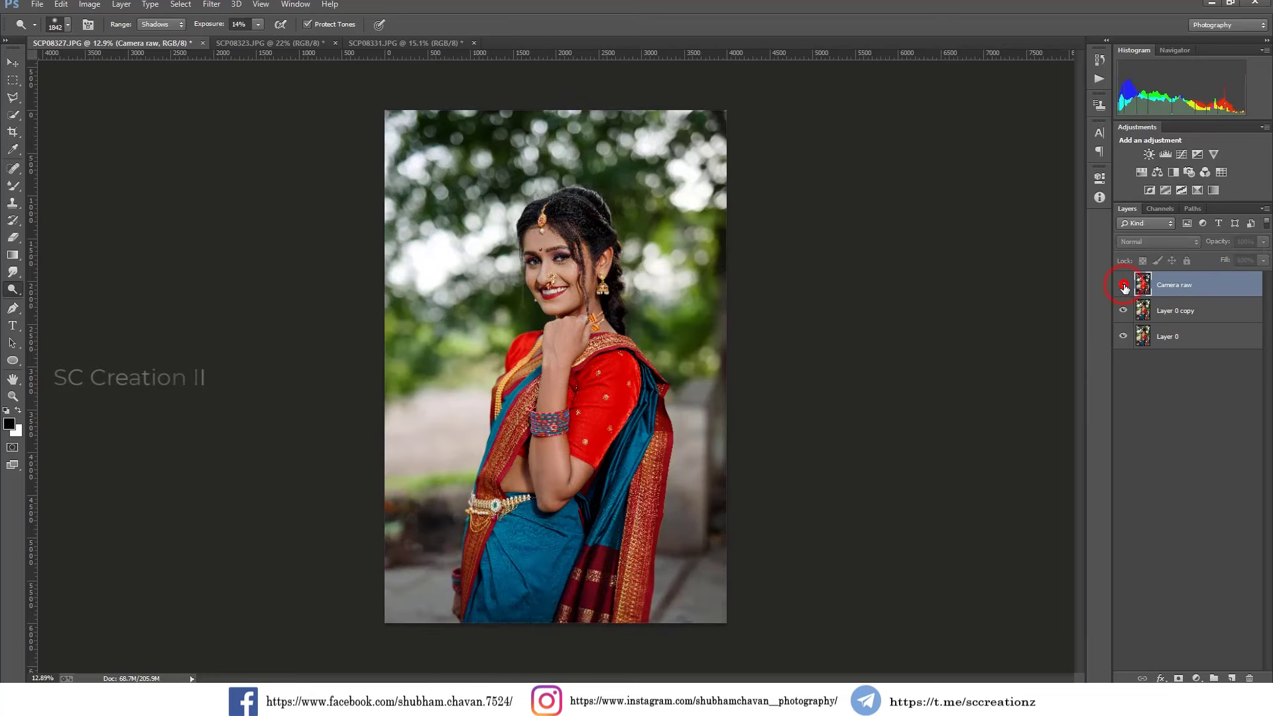
pyautogui.click(1123, 286)
pyautogui.click(1124, 286)
pyautogui.click(1123, 286)
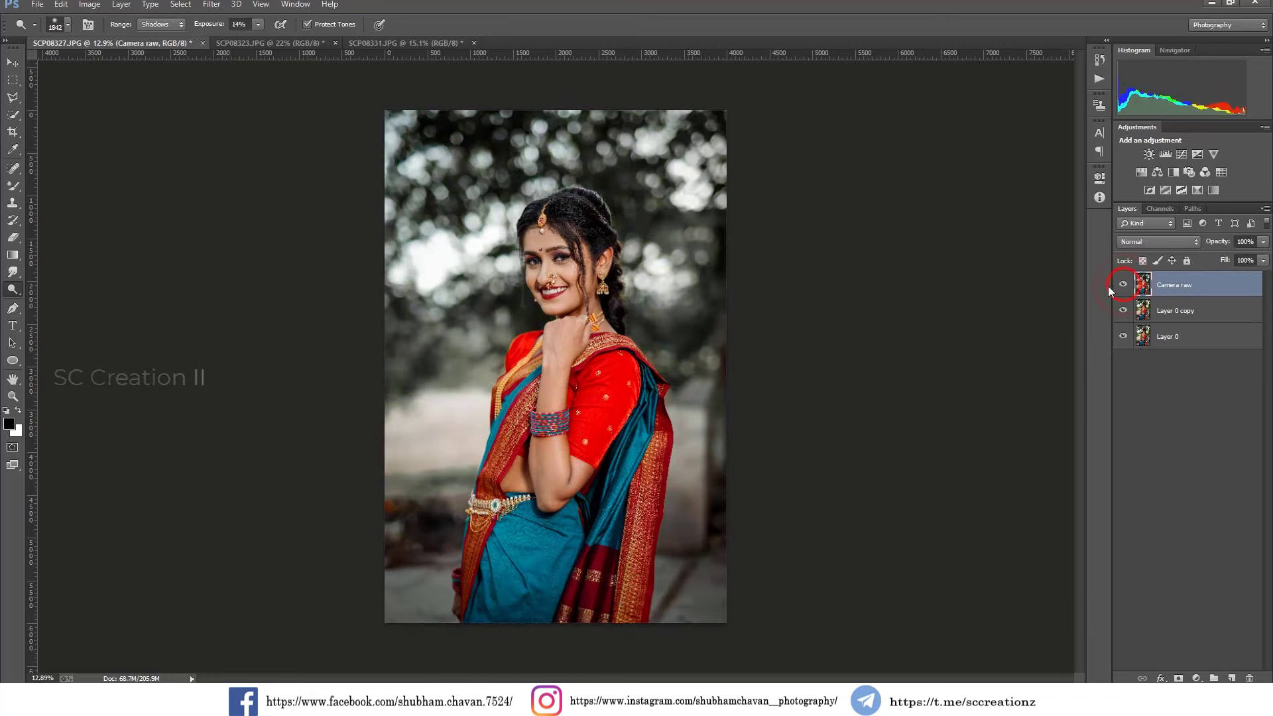
# Switch to the SCP08323.JPG portrait and duplicate its Background layer.
pyautogui.click(252, 42)
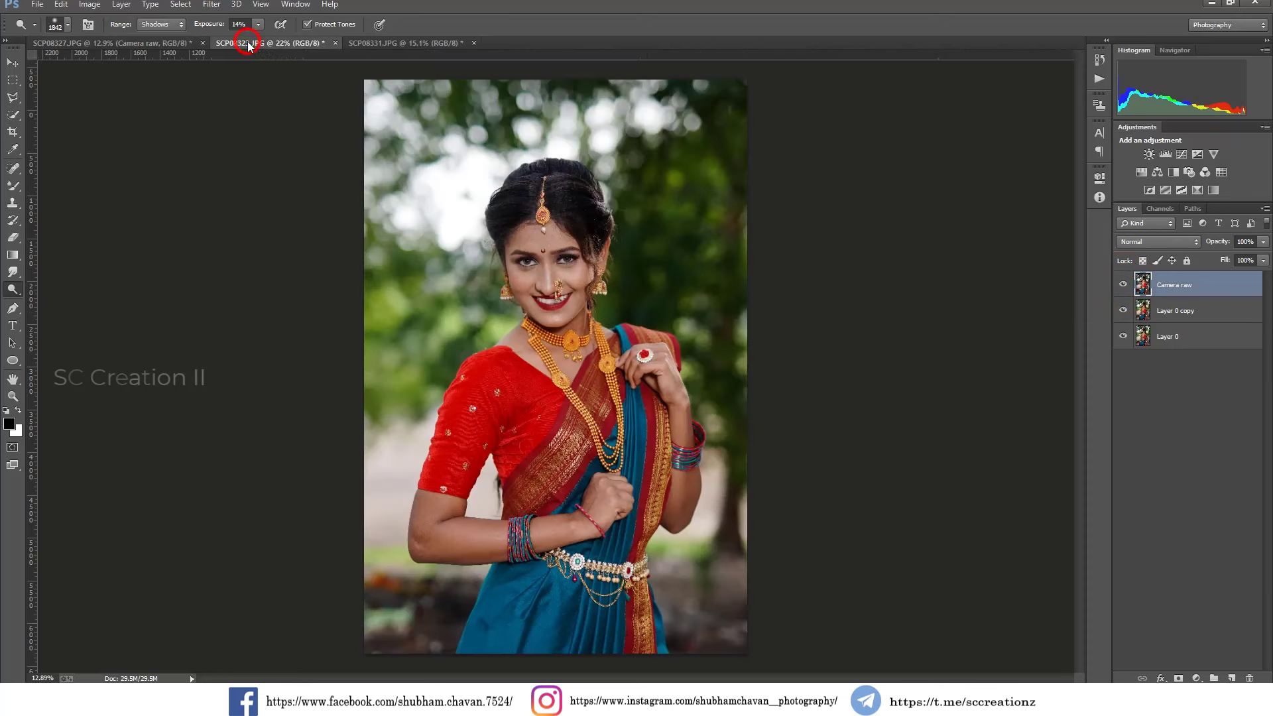
pyautogui.rightClick(1232, 287)
pyautogui.click(1134, 317)
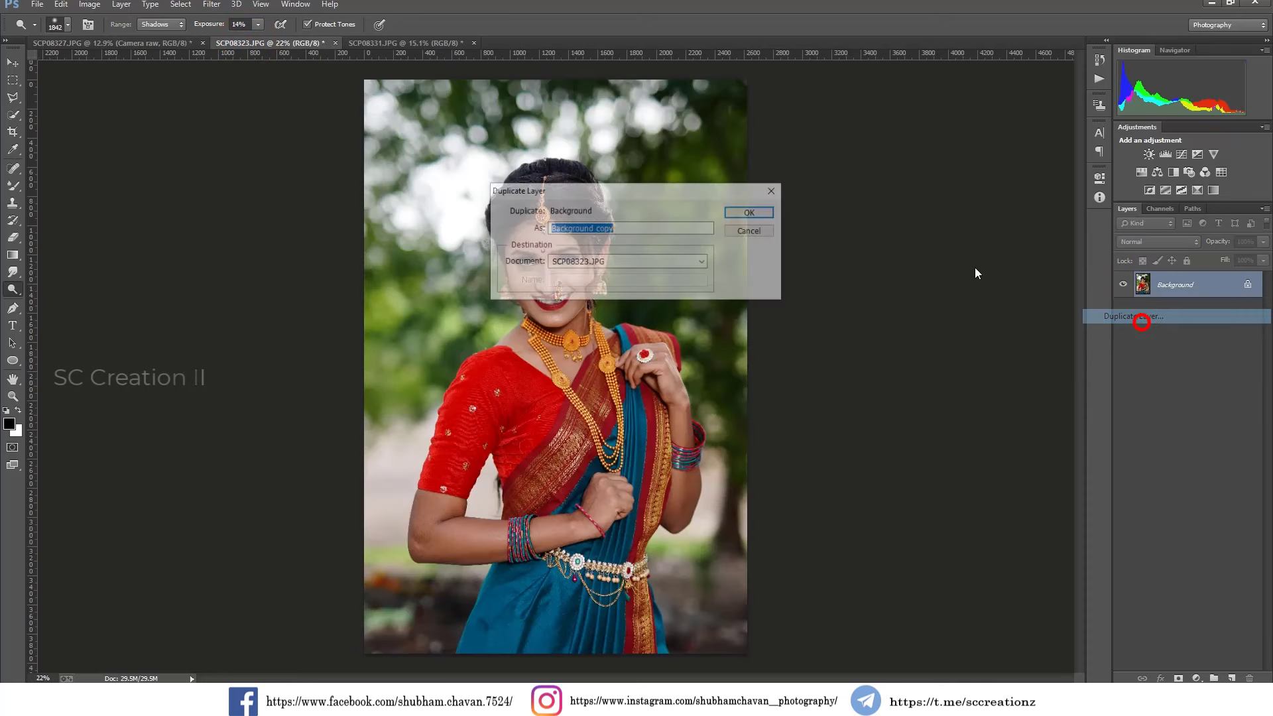
pyautogui.click(744, 211)
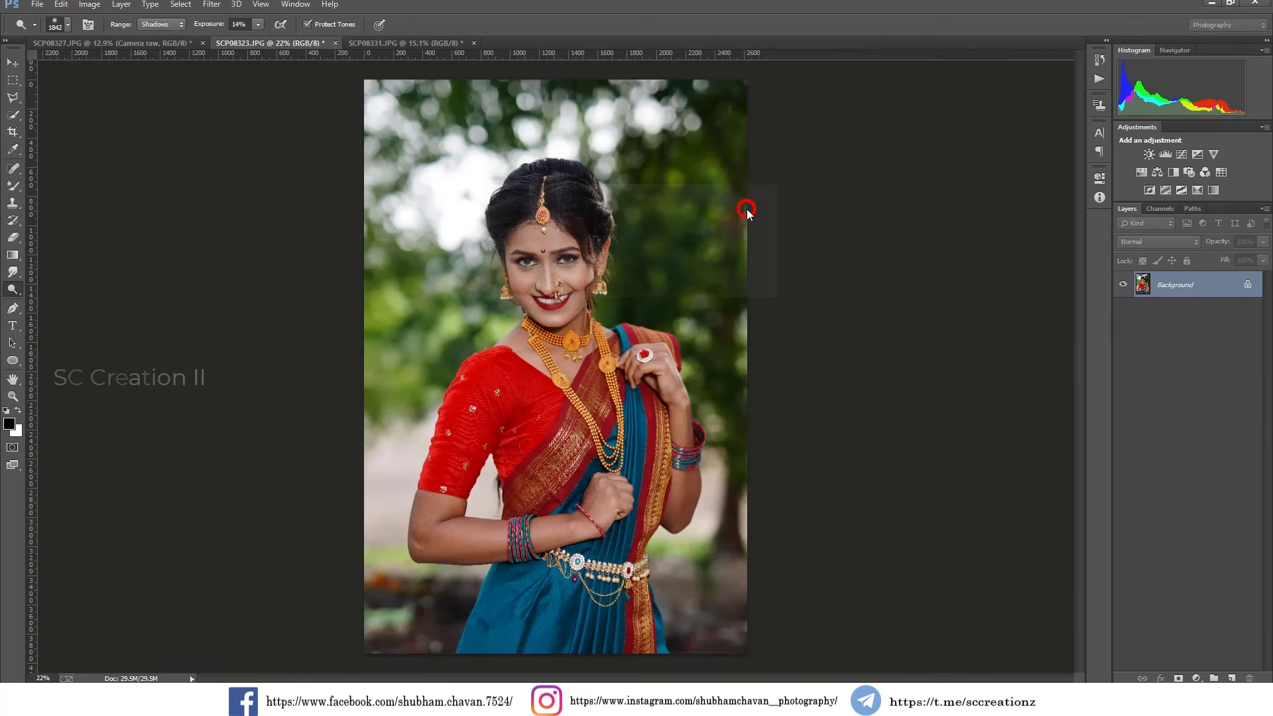
# Apply Levels to the Background copy layer with a black input of 4 and a midtone value of 1.07.
pyautogui.click(89, 4)
pyautogui.click(123, 36)
pyautogui.click(254, 49)
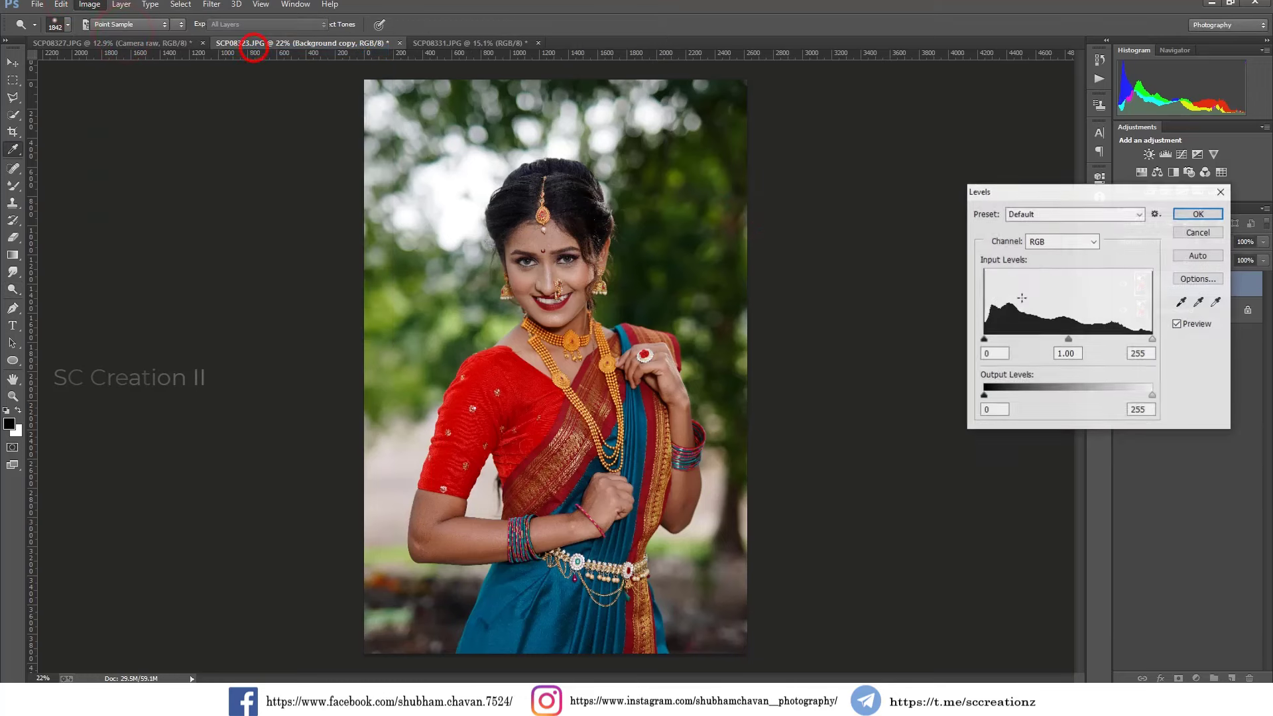
pyautogui.moveTo(987, 344); pyautogui.dragTo(990, 344)
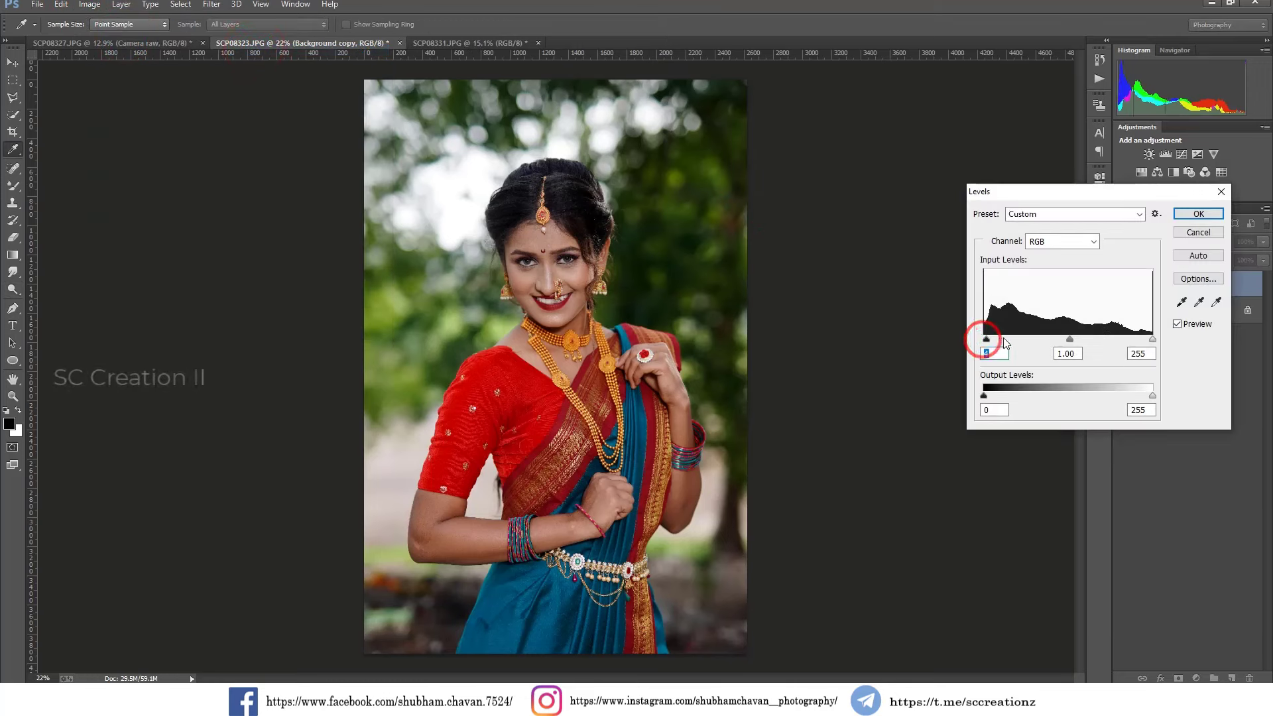
pyautogui.moveTo(1069, 343); pyautogui.dragTo(1066, 344)
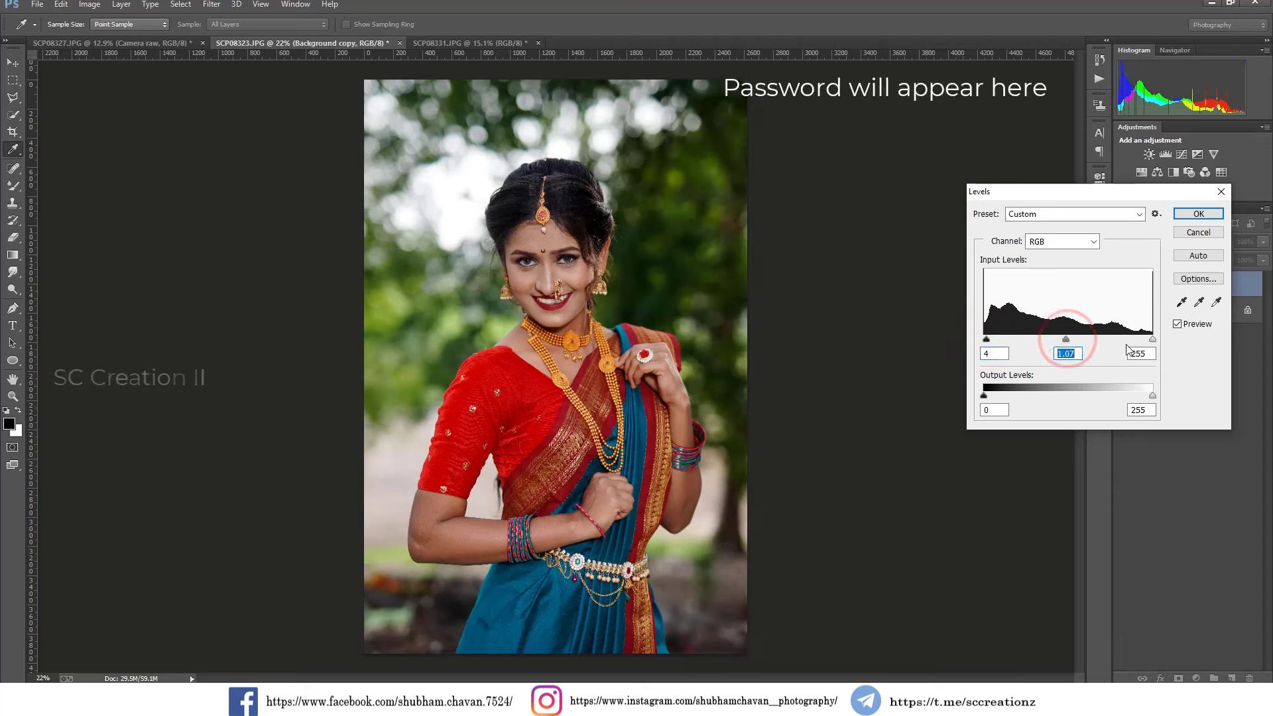
pyautogui.click(1198, 213)
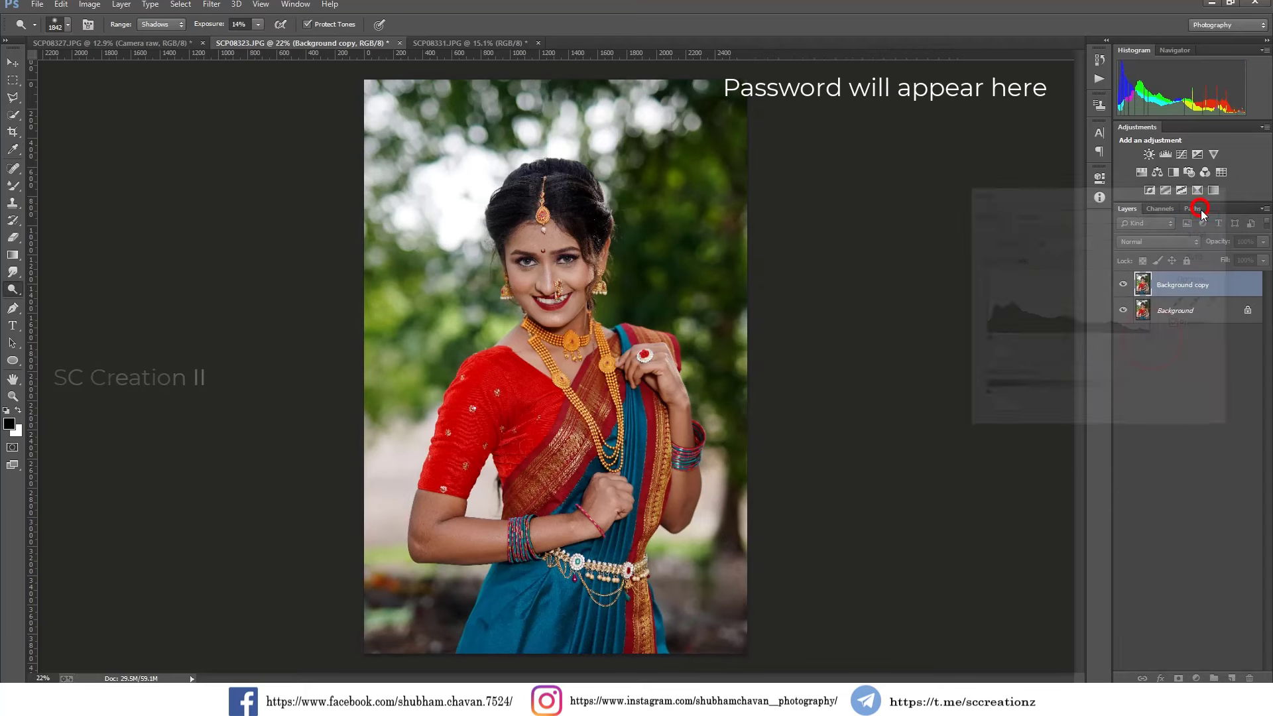
# Reapply the last Camera Raw Filter grade to the Background copy layer and compare it with the original.
pyautogui.click(212, 4)
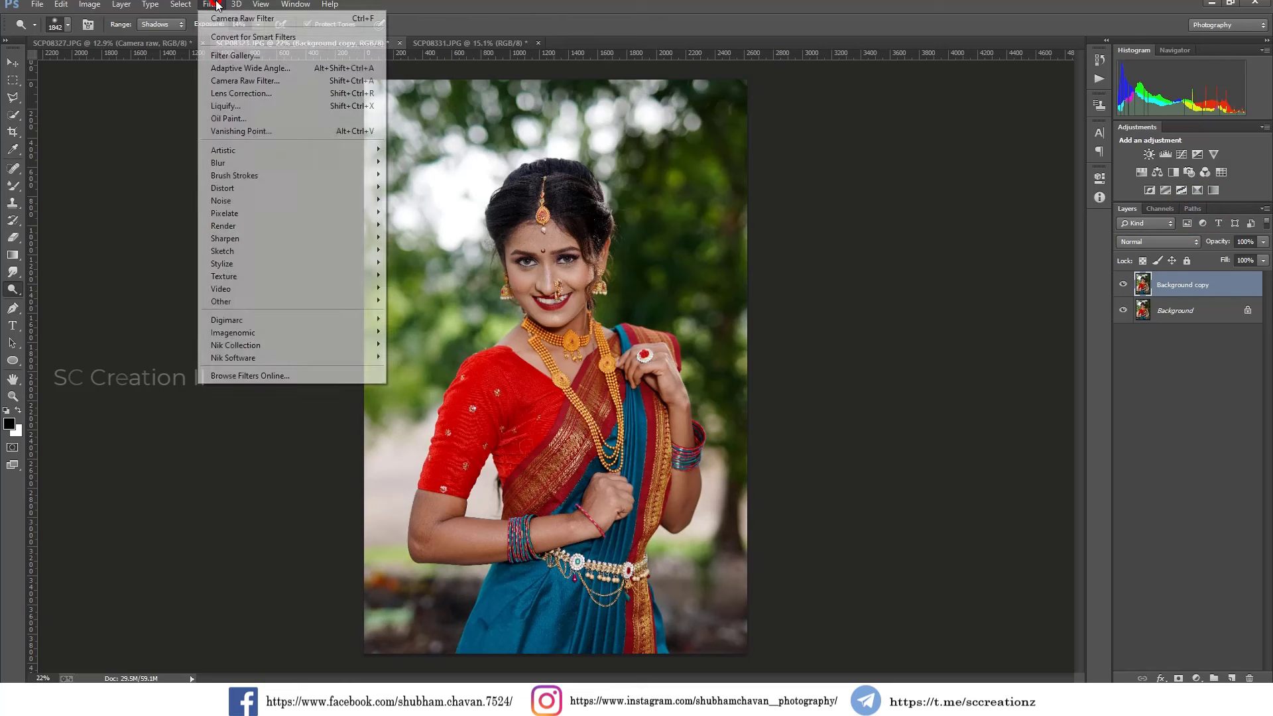
pyautogui.click(282, 20)
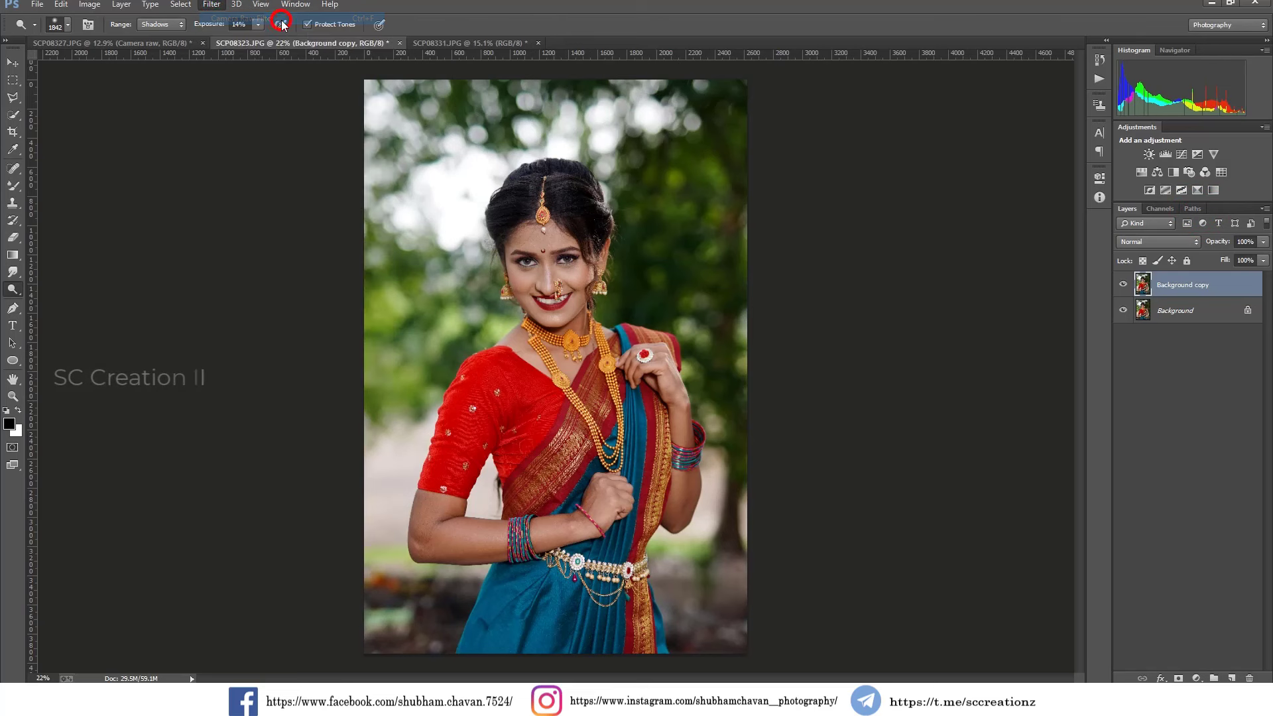
pyautogui.click(1123, 285)
pyautogui.click(1124, 286)
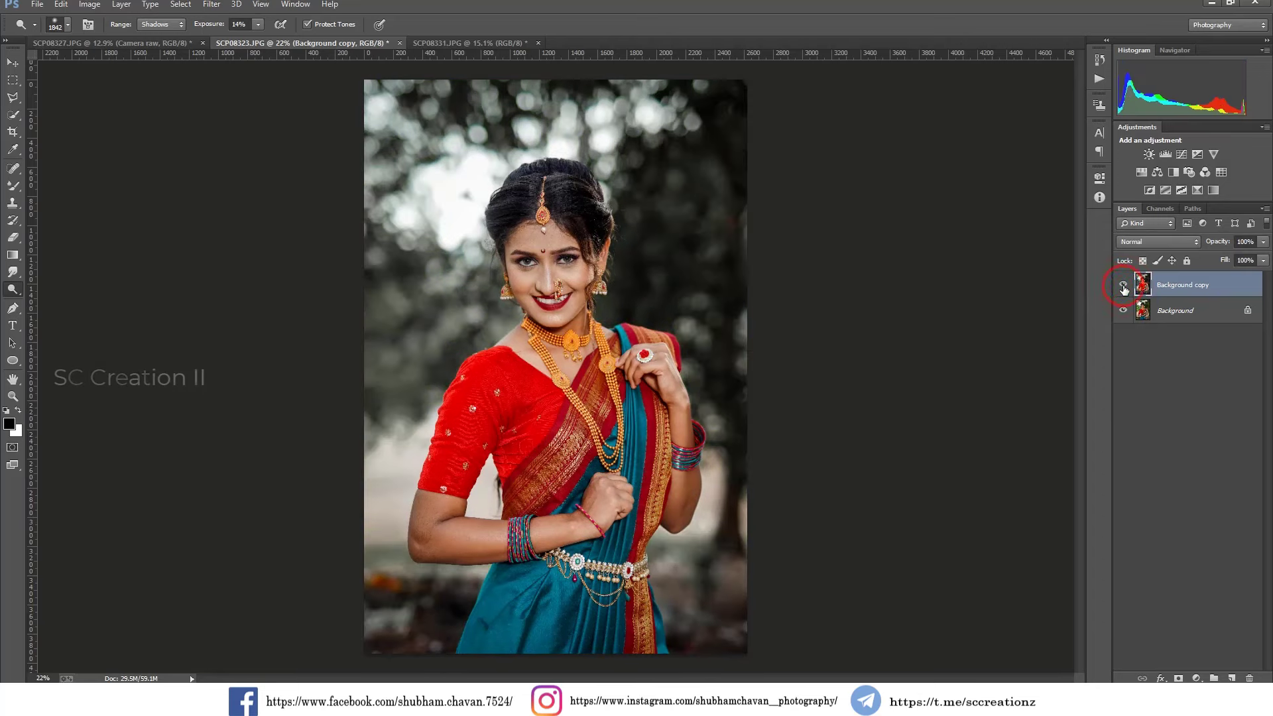
pyautogui.click(1124, 286)
pyautogui.click(1124, 286)
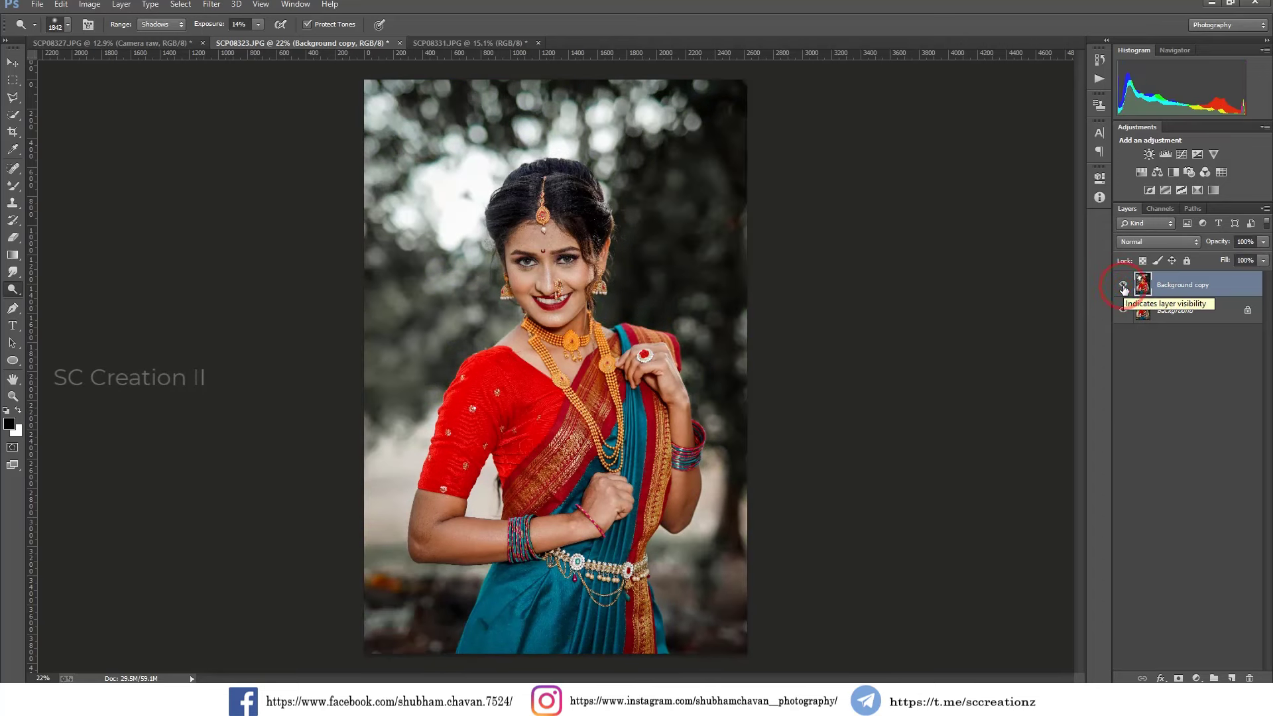
pyautogui.click(1124, 286)
pyautogui.click(1123, 286)
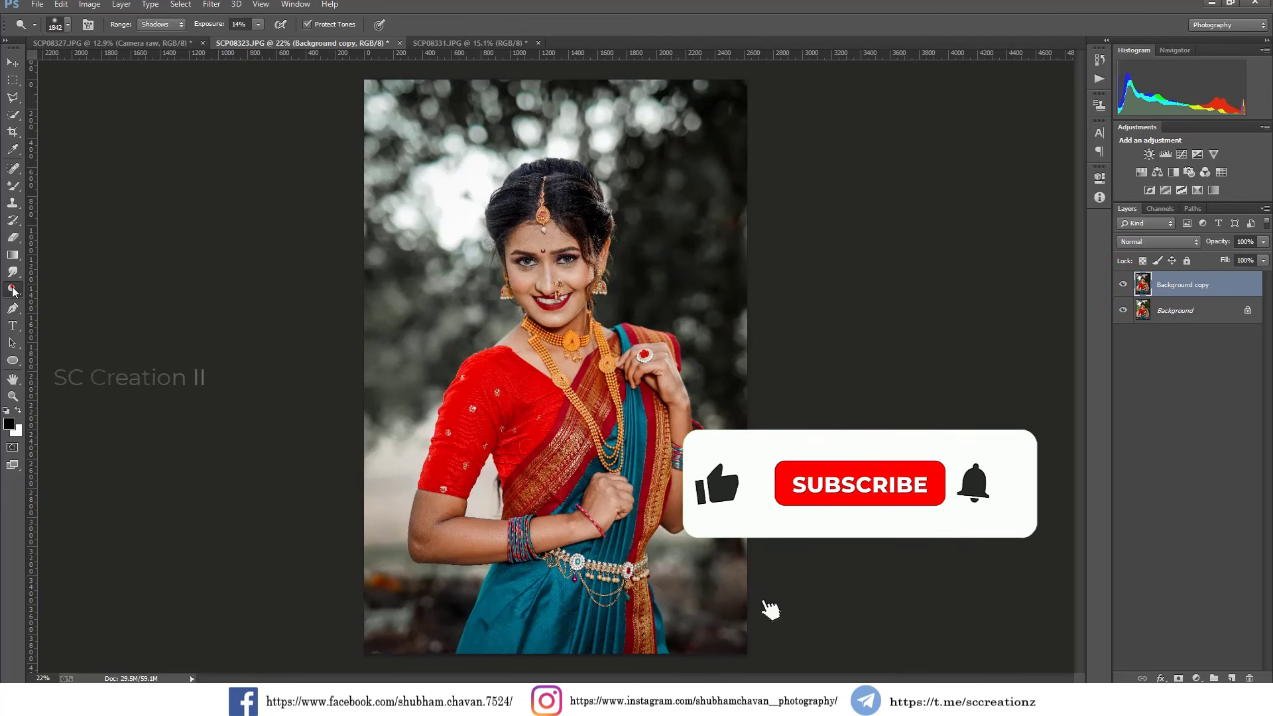
# Reduce the Dodge brush to 437 px, lighten the shadows on the bent arm near the elbow, and compare before and after.
pyautogui.rightClick(707, 494)
pyautogui.moveTo(837, 441); pyautogui.dragTo(814, 441)
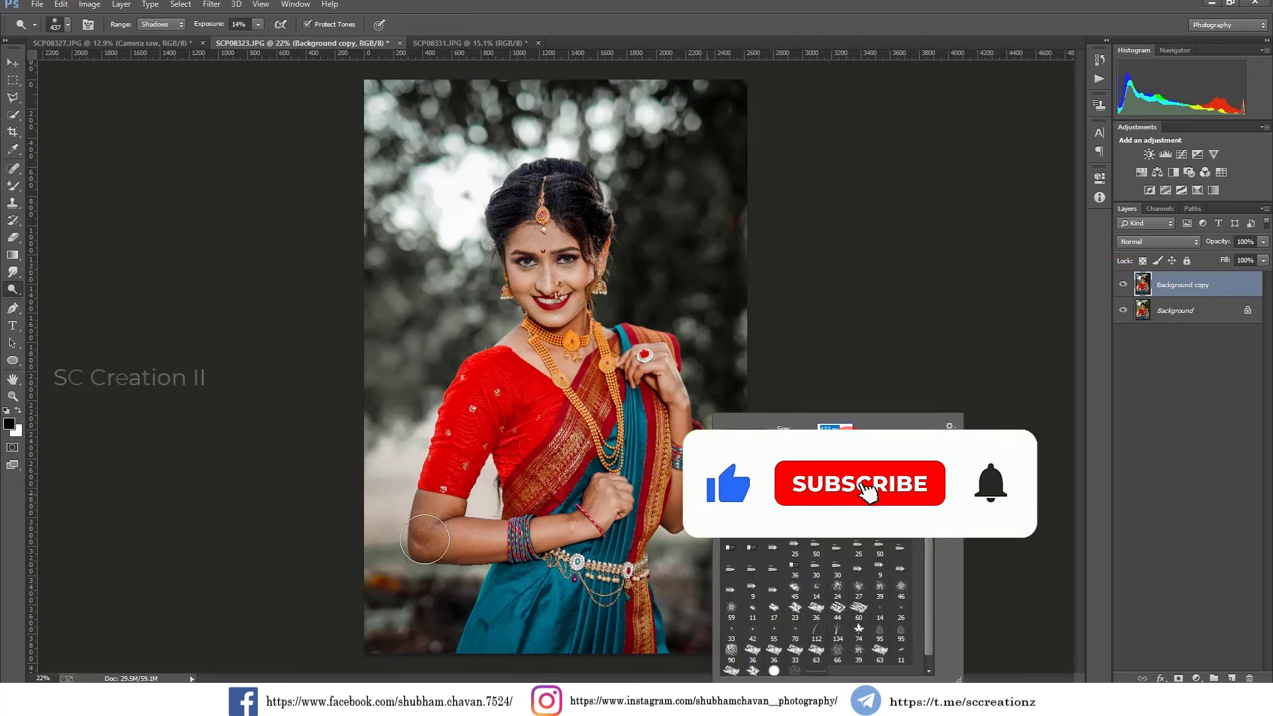
pyautogui.click(435, 517)
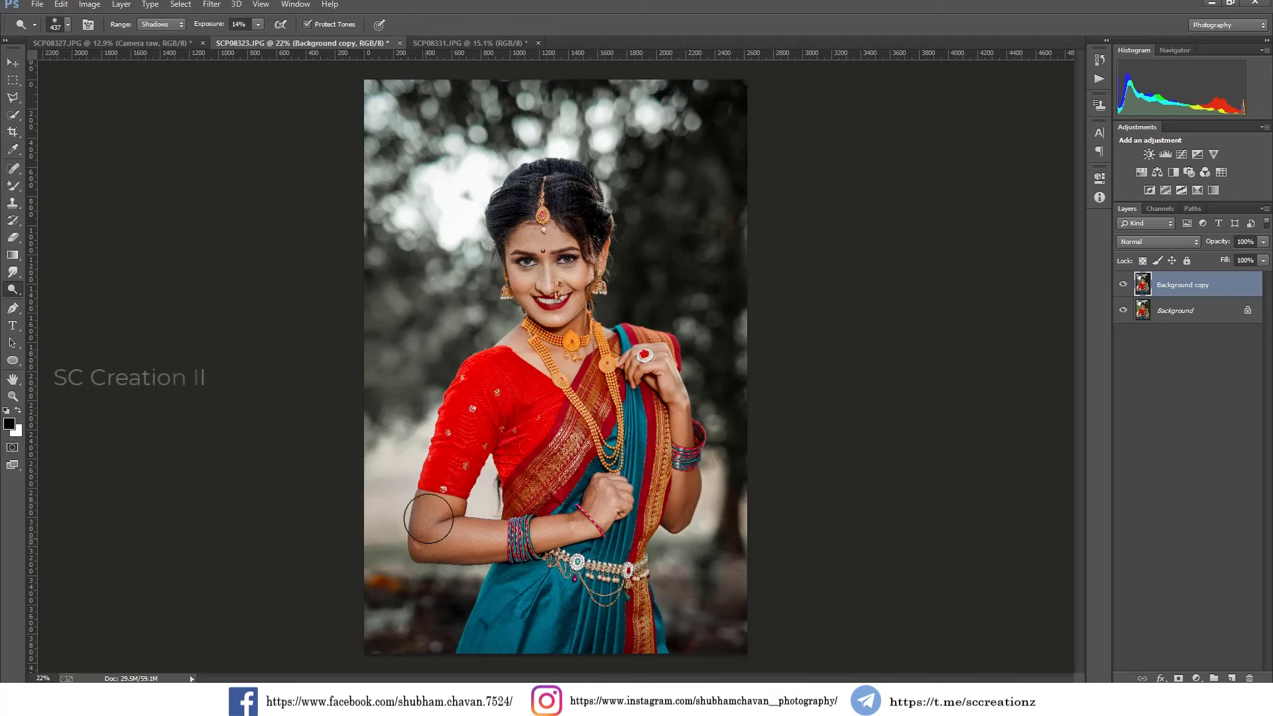
pyautogui.click(1122, 285)
pyautogui.click(1122, 285)
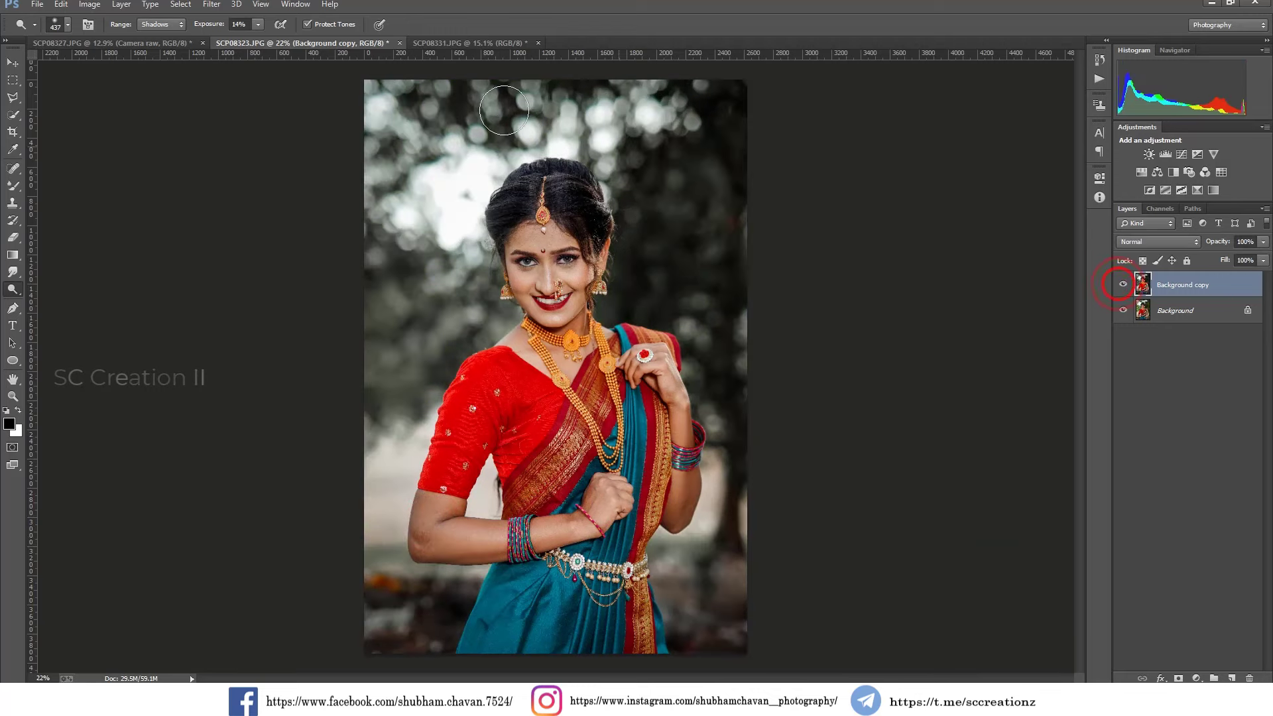
# Switch to the SCP08331.JPG portrait, unlock its Background layer and duplicate it as Layer 0 copy.
pyautogui.click(440, 42)
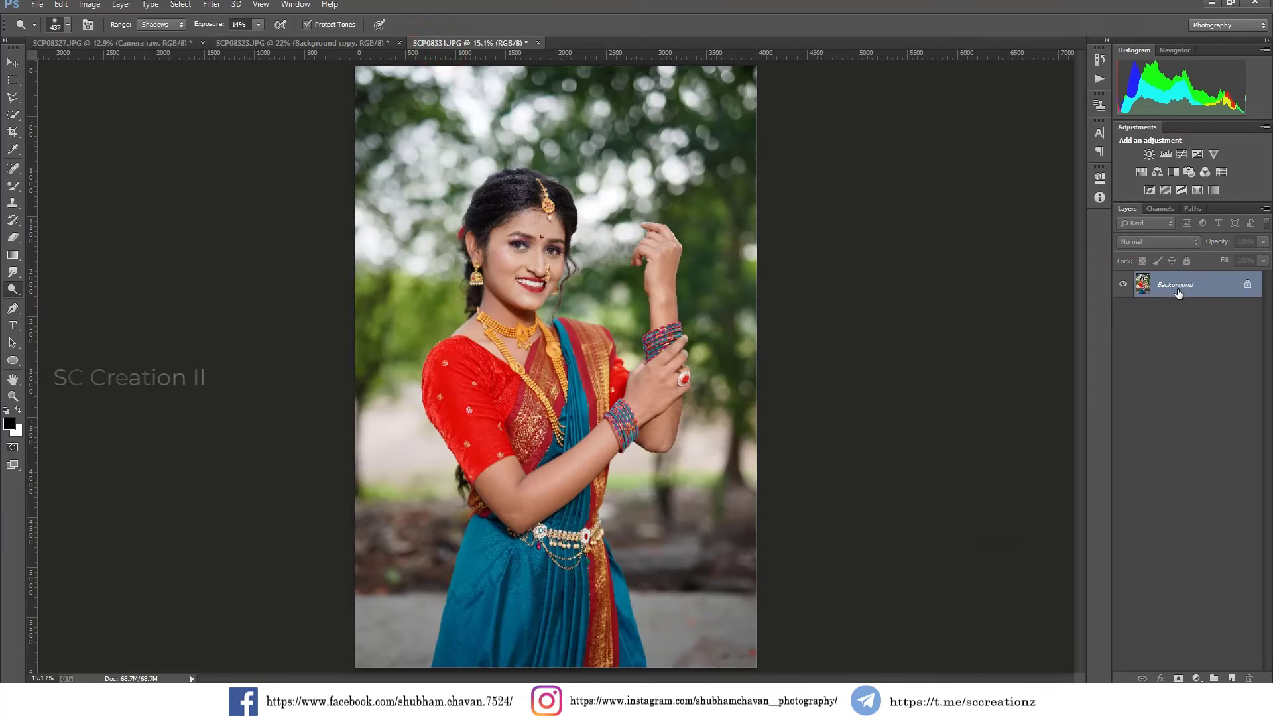
pyautogui.click(1248, 287)
pyautogui.rightClick(1224, 286)
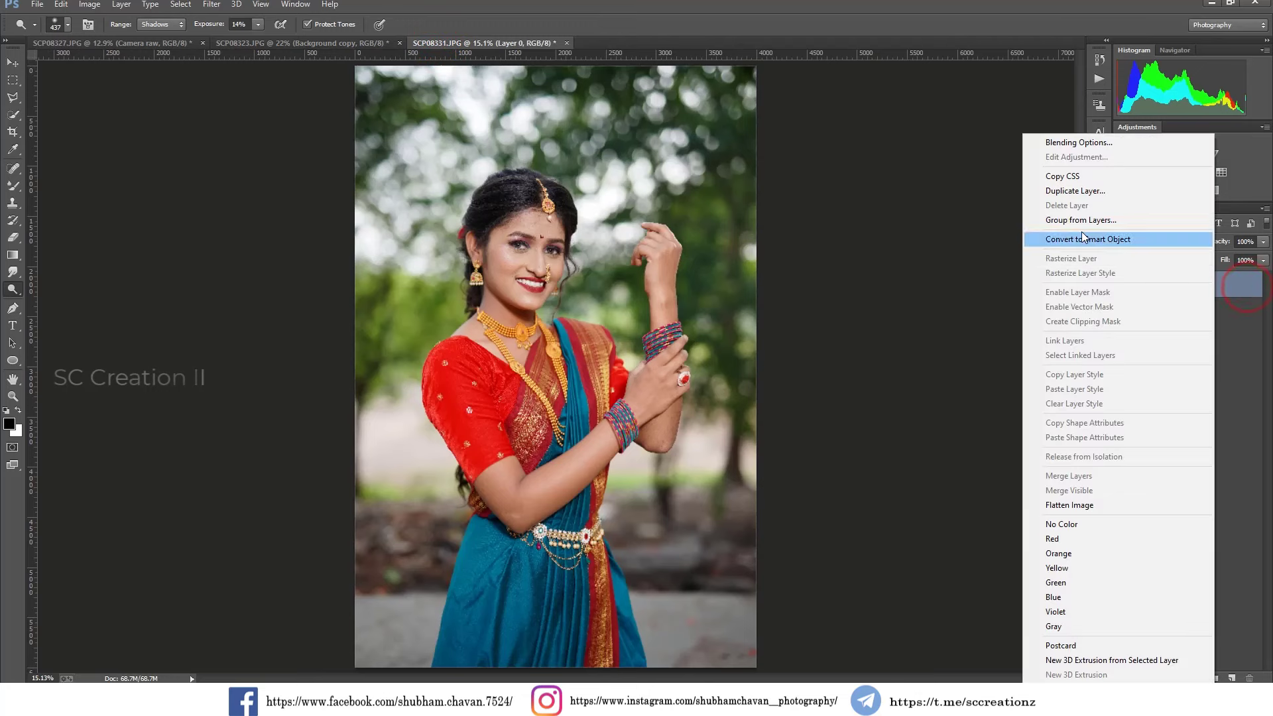
pyautogui.click(1072, 194)
pyautogui.click(750, 211)
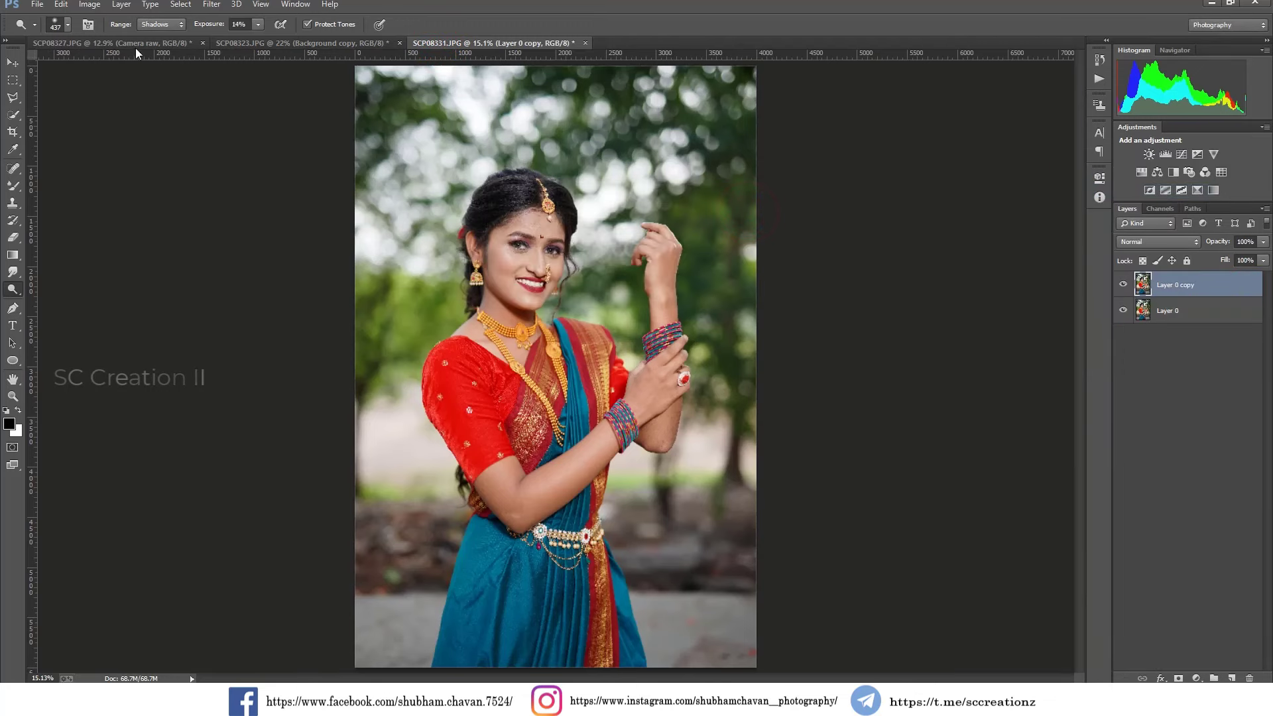
# Apply Levels to Layer 0 copy with a black input of 3 and a midtone value of 0.92.
pyautogui.click(115, 5)
pyautogui.click(110, 31)
pyautogui.click(258, 45)
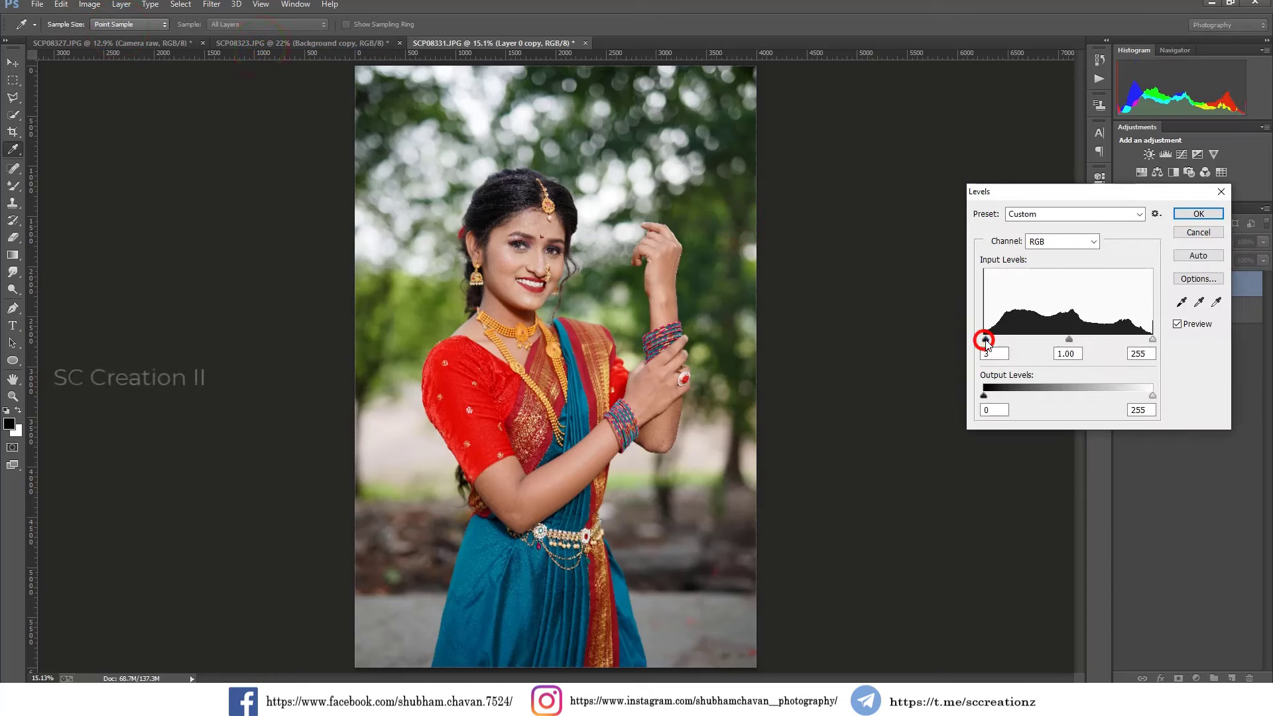
pyautogui.moveTo(1070, 339); pyautogui.dragTo(1076, 345)
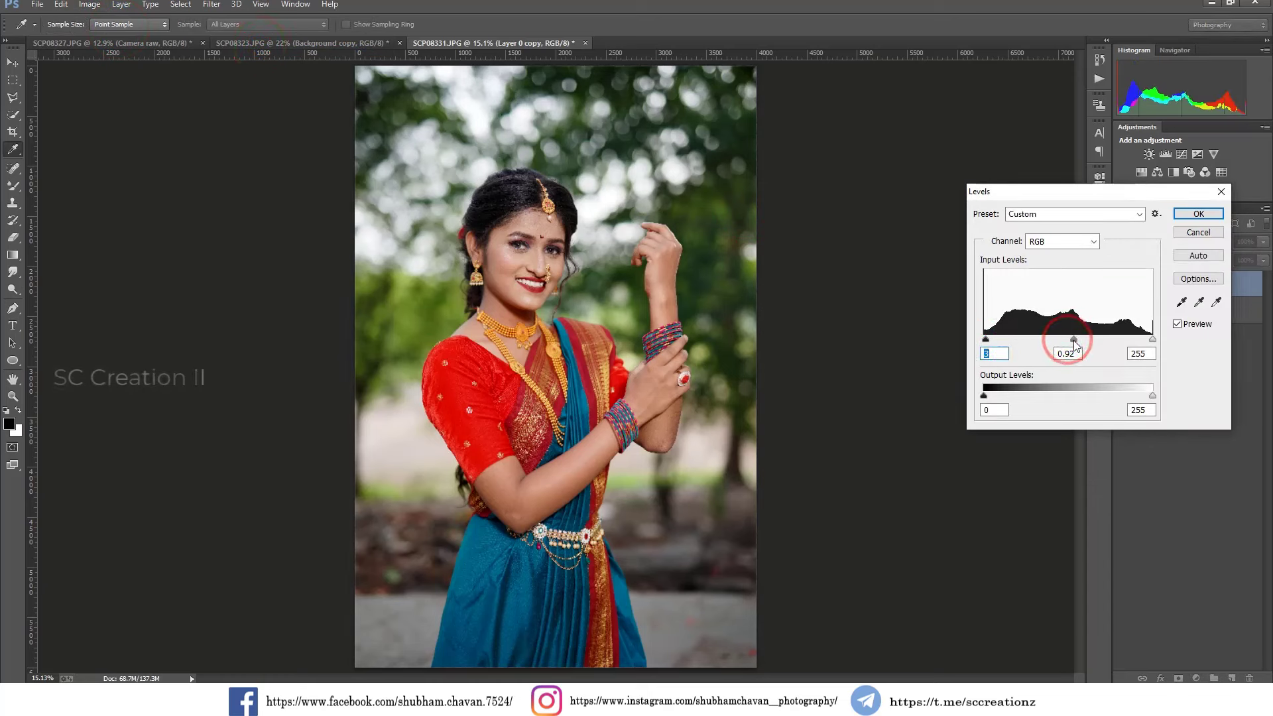
pyautogui.click(1199, 213)
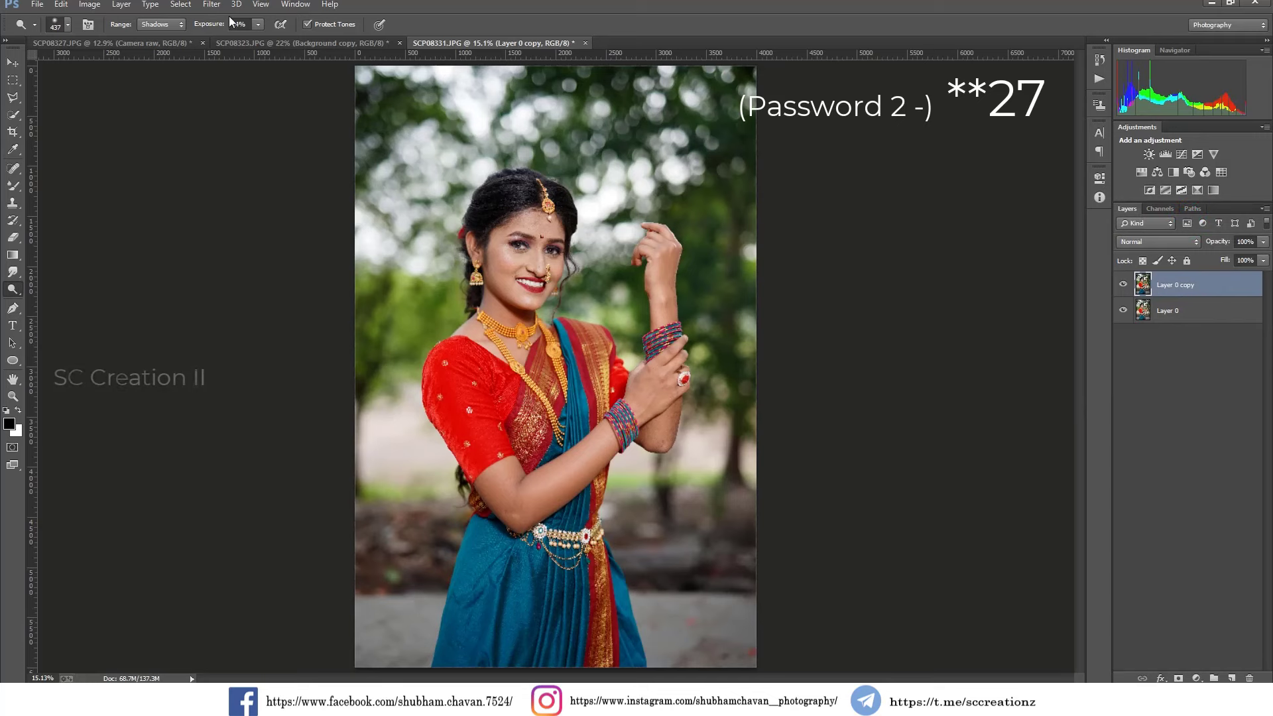
# Reapply the last Camera Raw Filter grade to Layer 0 copy and run the filter again with Highlights at -22.
pyautogui.click(211, 4)
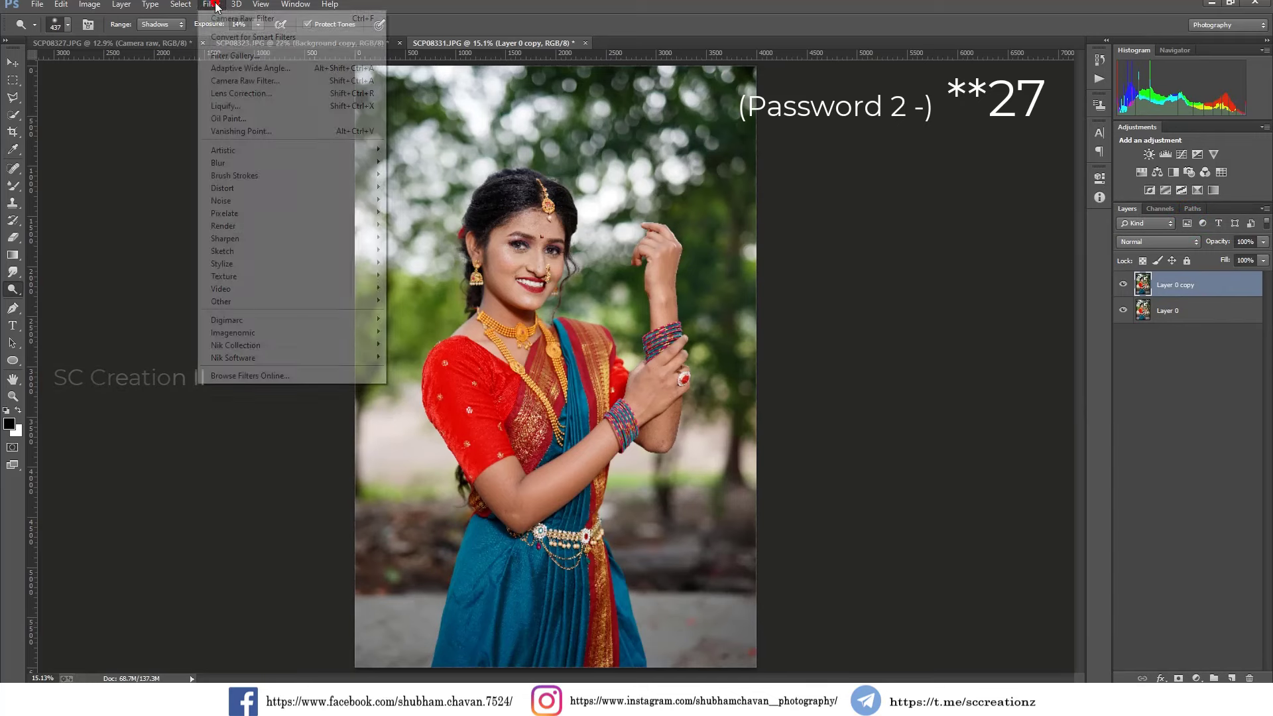
pyautogui.click(283, 22)
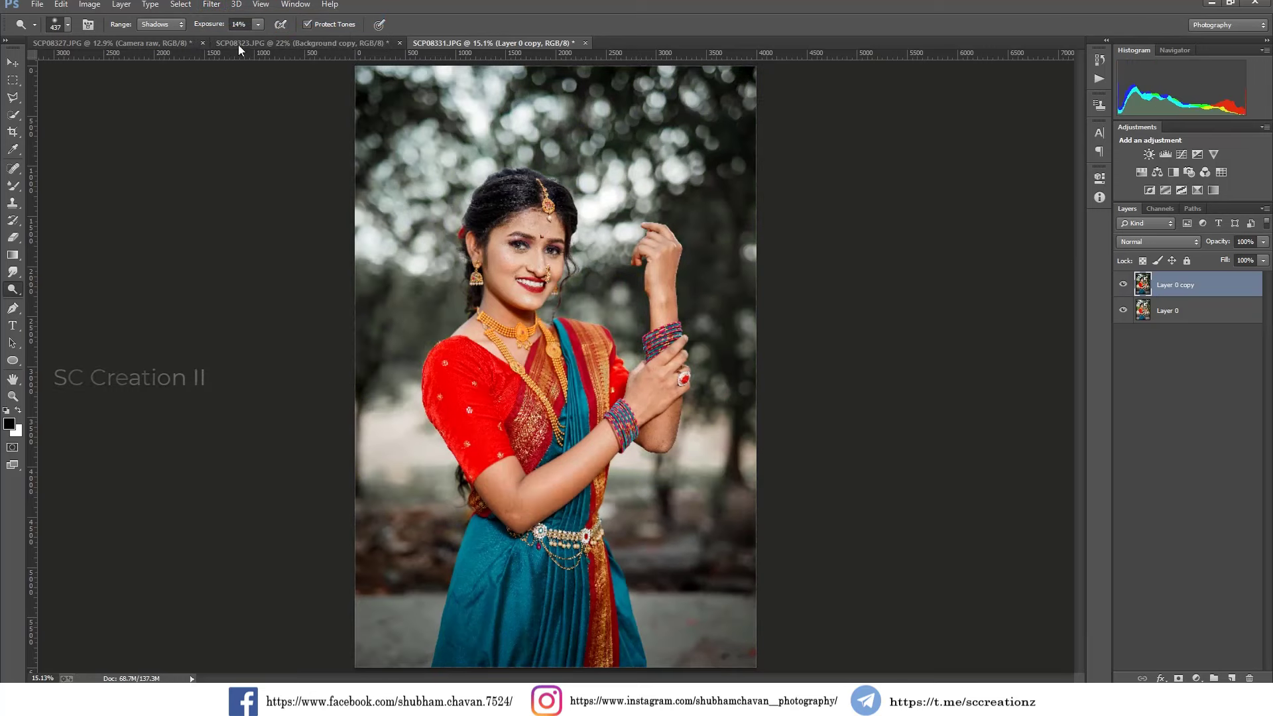
pyautogui.click(212, 4)
pyautogui.click(249, 85)
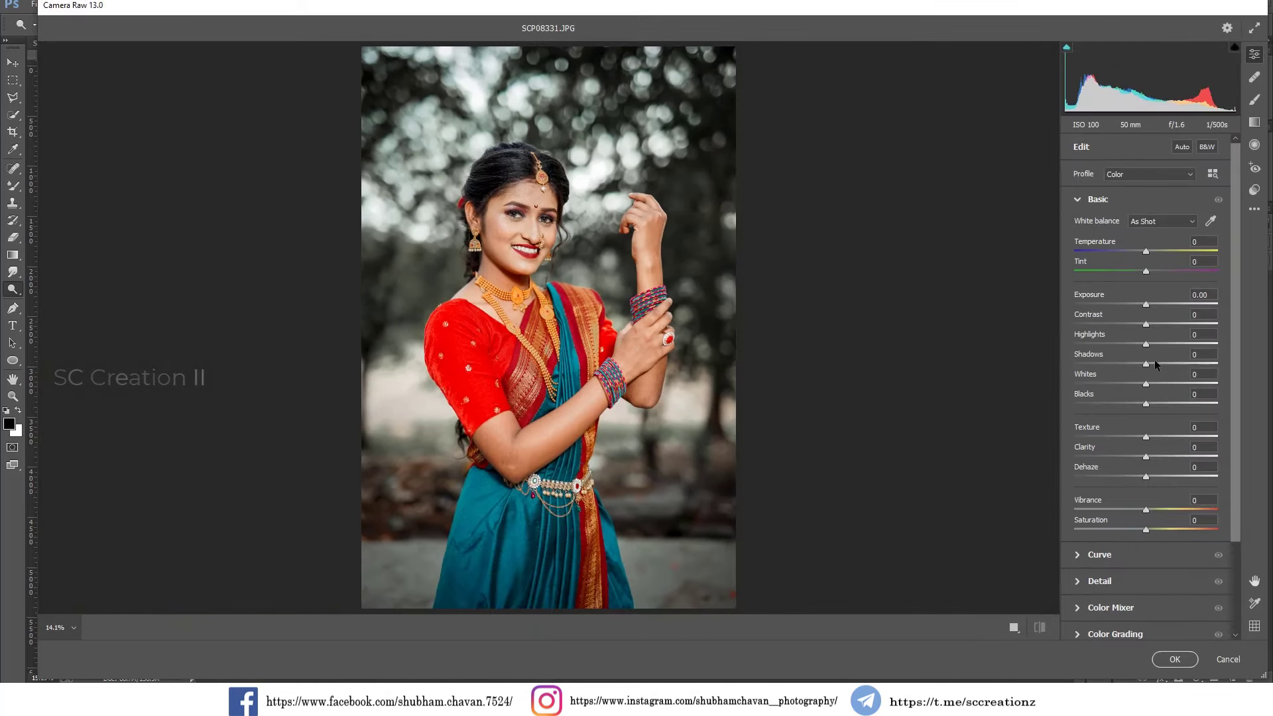
pyautogui.moveTo(1132, 342)
pyautogui.mouseDown()
pyautogui.moveTo(1104, 340)
pyautogui.moveTo(1130, 343)
pyautogui.mouseUp()
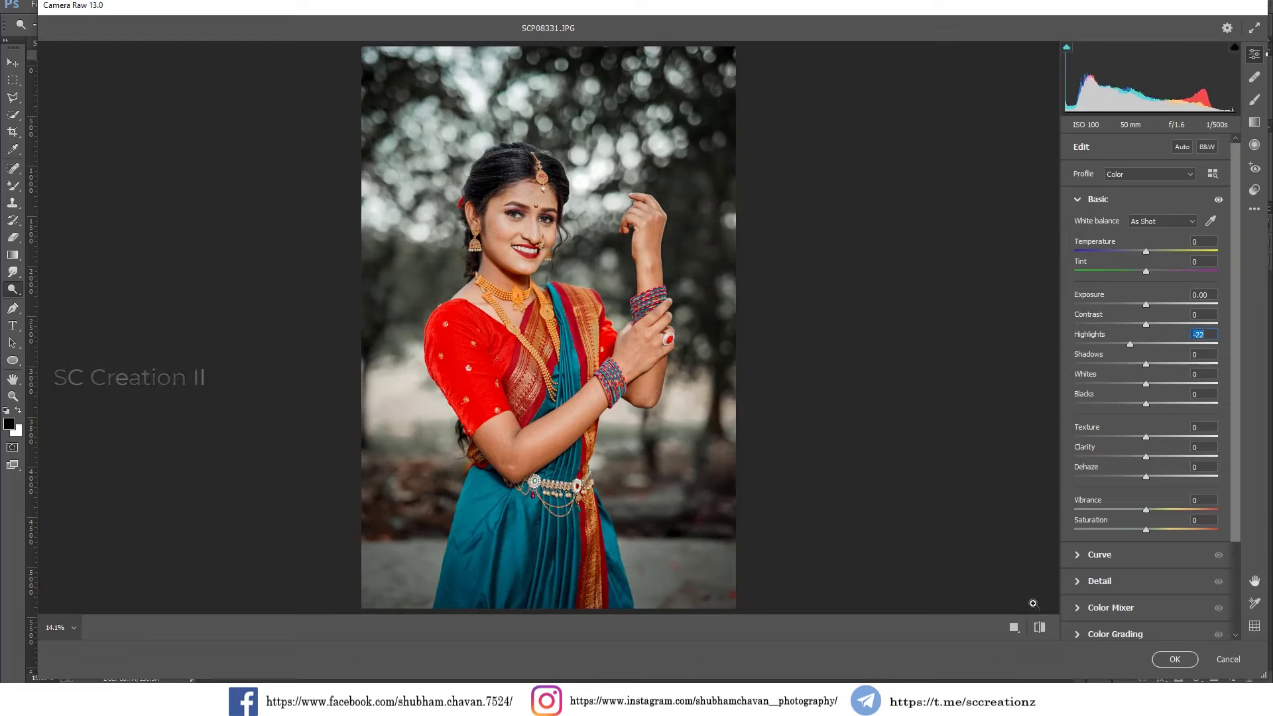
pyautogui.click(1175, 659)
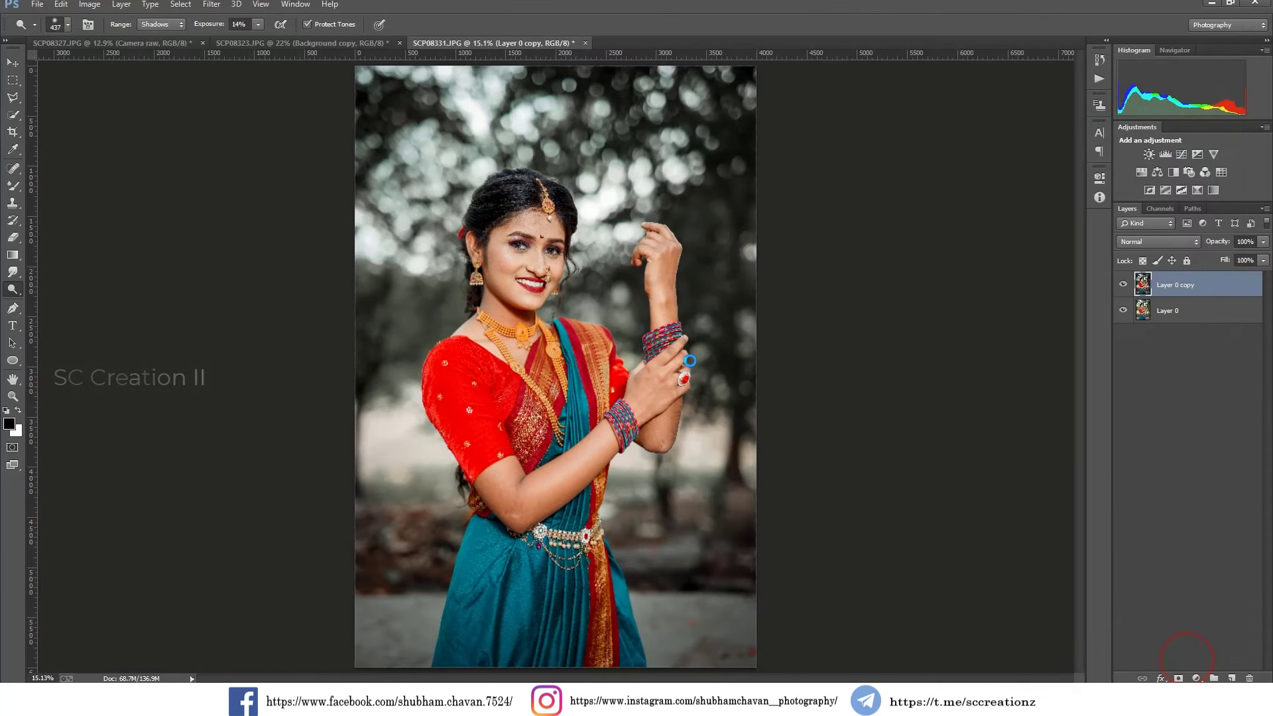
pyautogui.click(1124, 285)
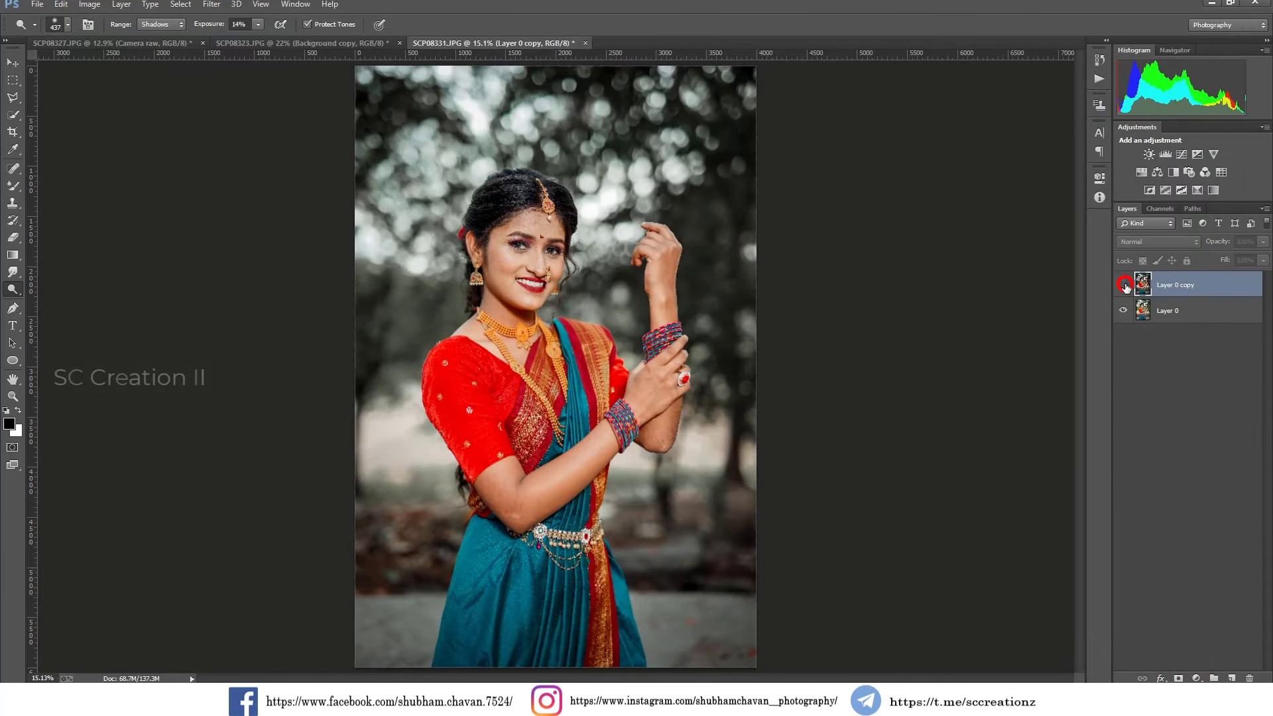
pyautogui.click(1124, 285)
# Add a Selective Color adjustment with Reds Cyan at +8% and merge it down into Layer 0 copy.
pyautogui.click(11, 61)
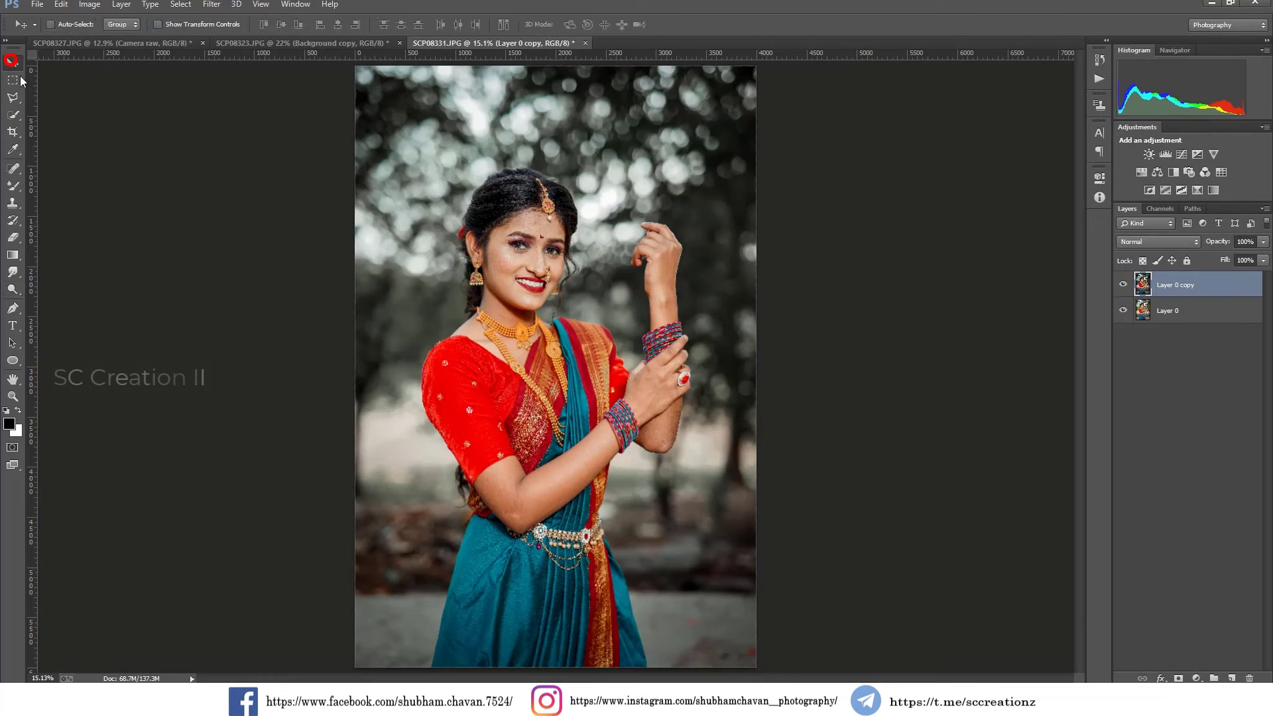
pyautogui.click(1197, 678)
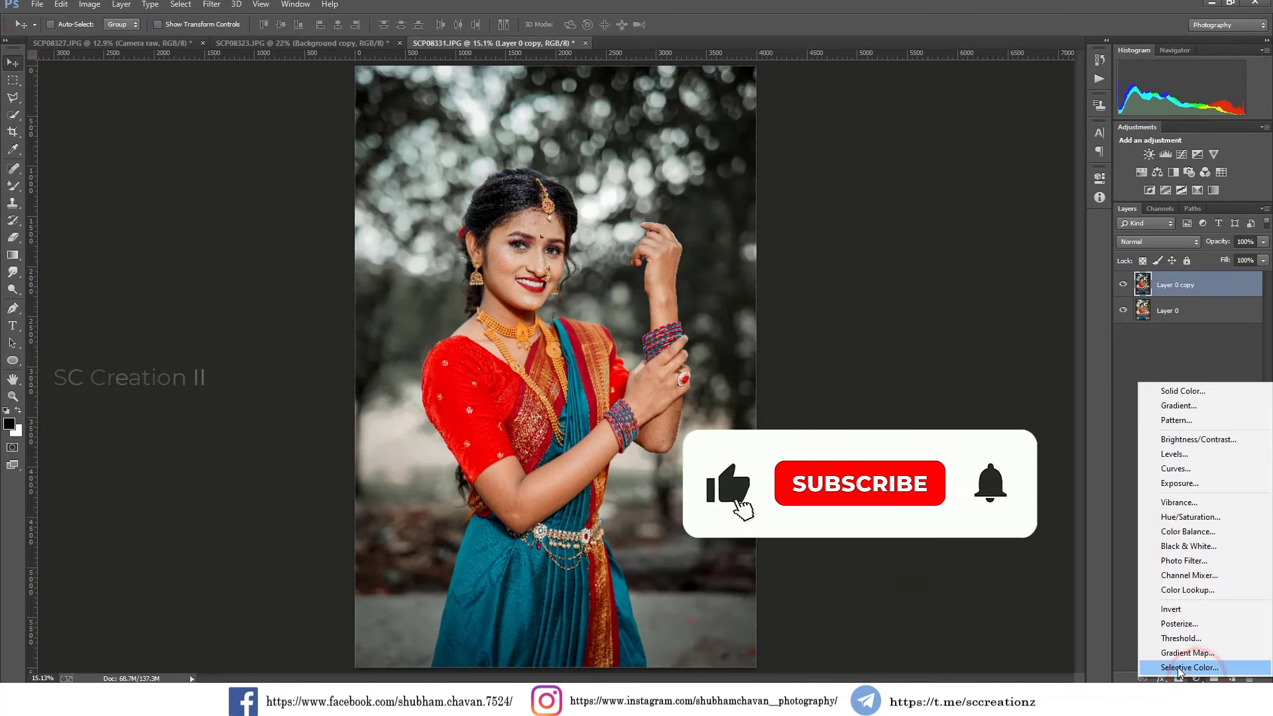
pyautogui.click(1173, 668)
pyautogui.moveTo(1009, 256)
pyautogui.mouseDown()
pyautogui.moveTo(1040, 256)
pyautogui.moveTo(1014, 256)
pyautogui.mouseUp()
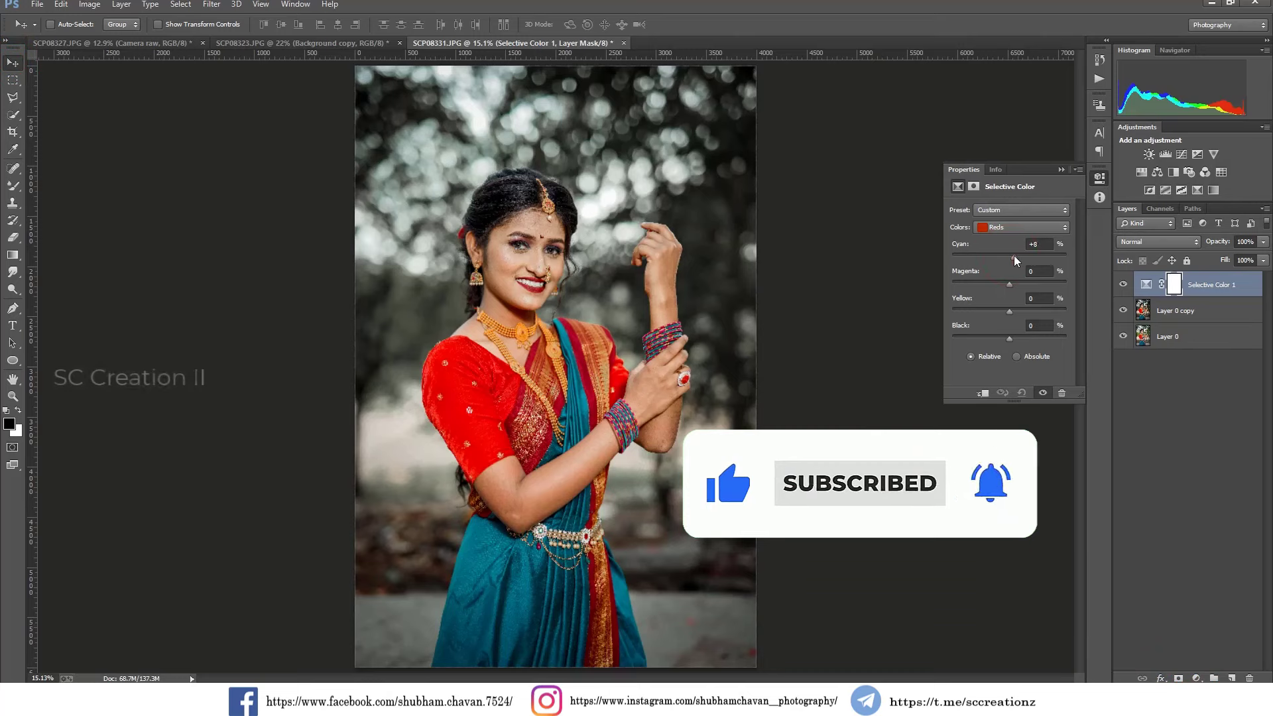
pyautogui.click(1060, 169)
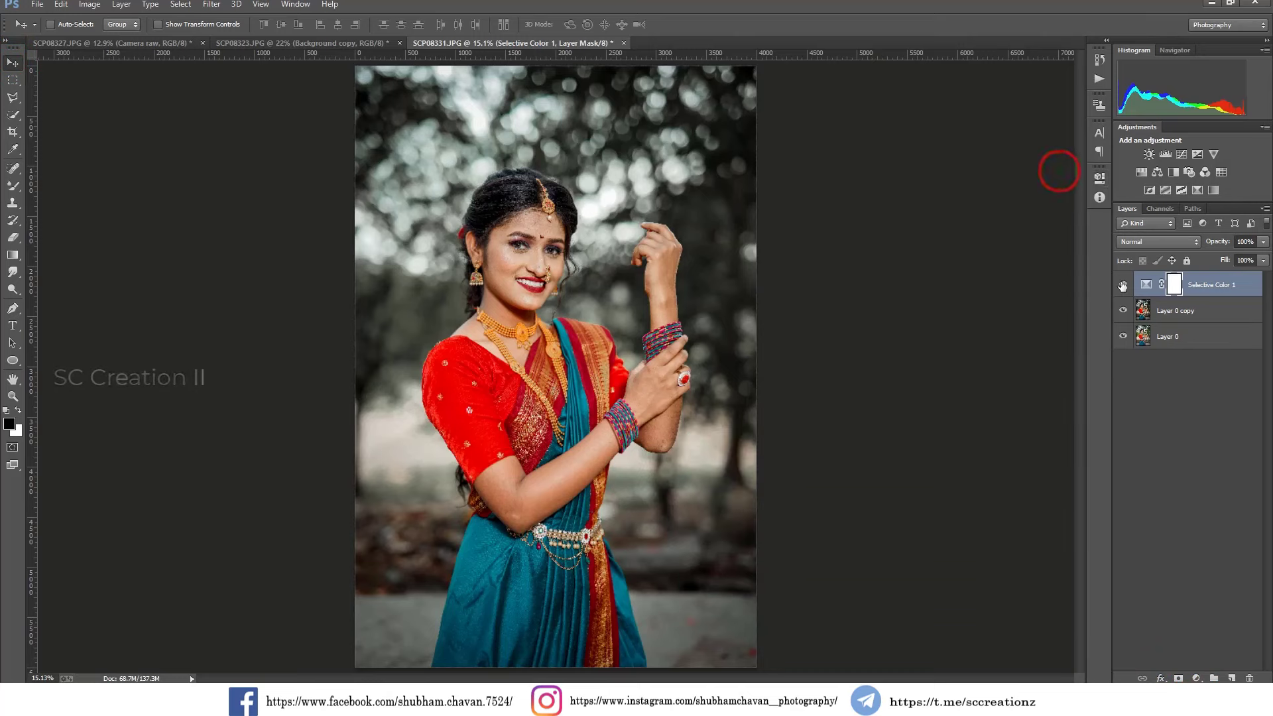
pyautogui.click(1123, 284)
pyautogui.click(1123, 284)
pyautogui.rightClick(1191, 294)
pyautogui.click(1085, 474)
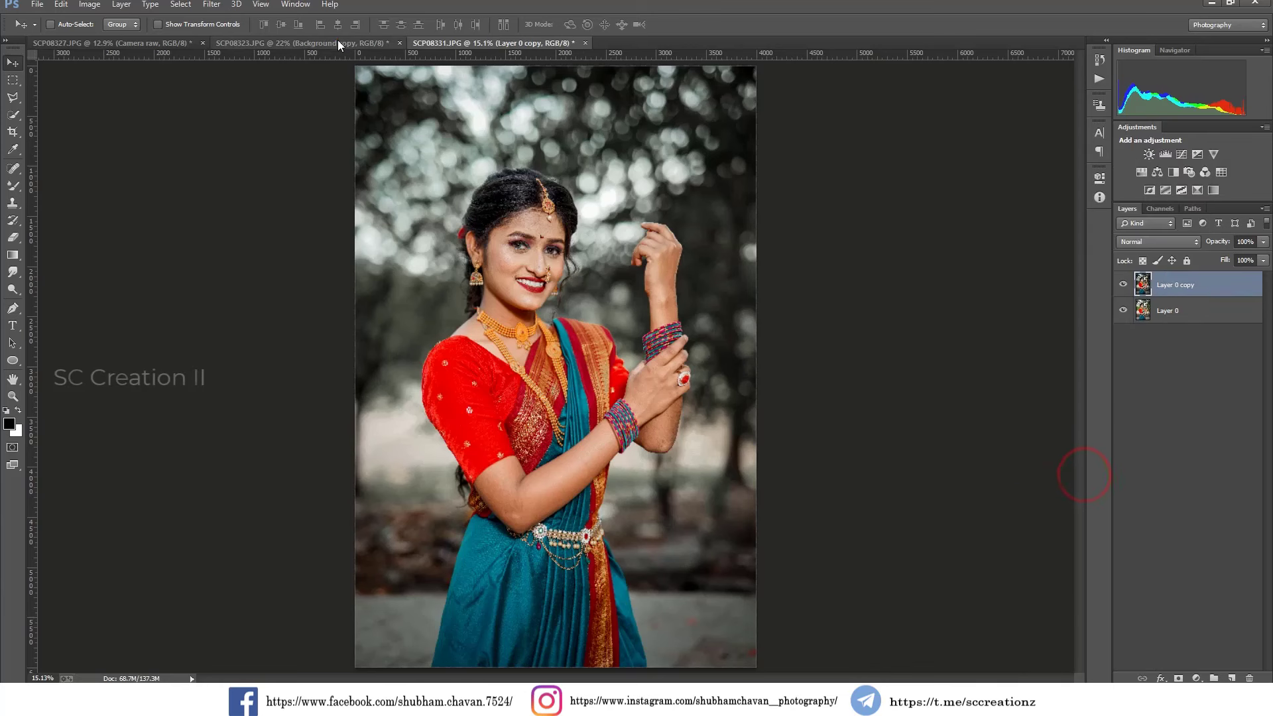
# In the SCP08323.JPG portrait, add a Selective Color adjustment with Reds Cyan at +9% and merge it into Background copy.
pyautogui.click(338, 44)
pyautogui.click(1197, 678)
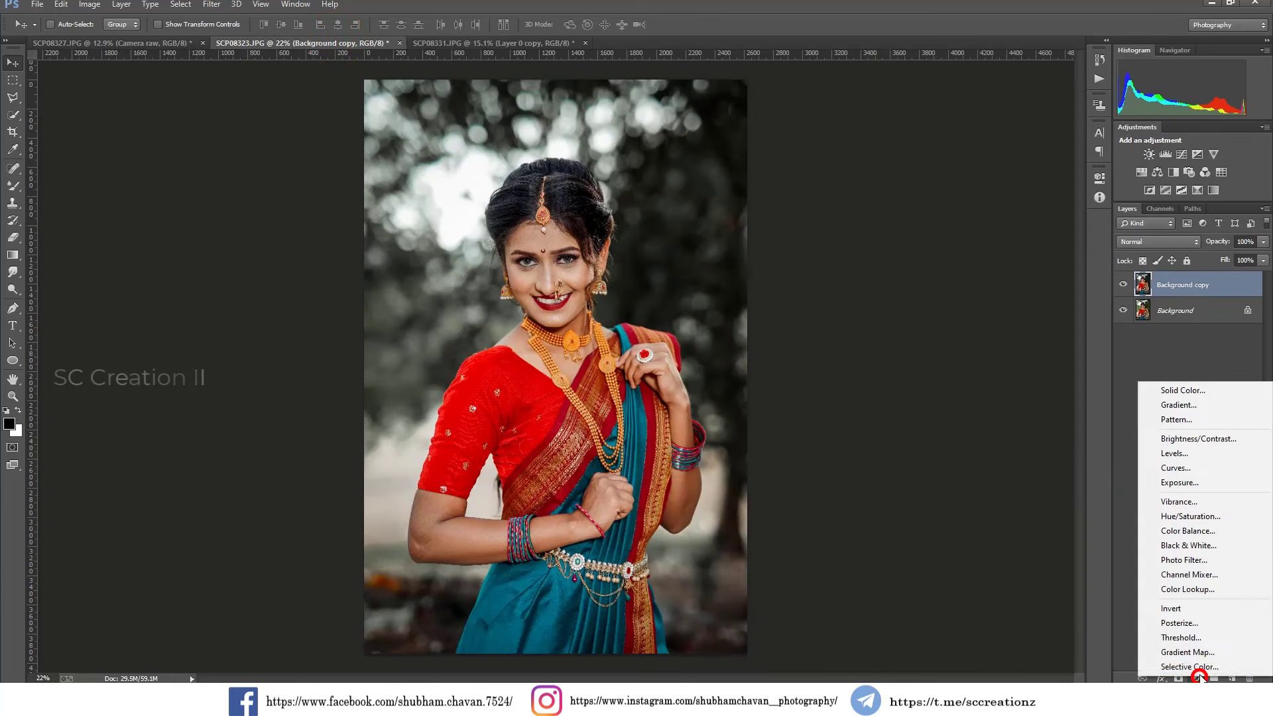
pyautogui.click(1198, 671)
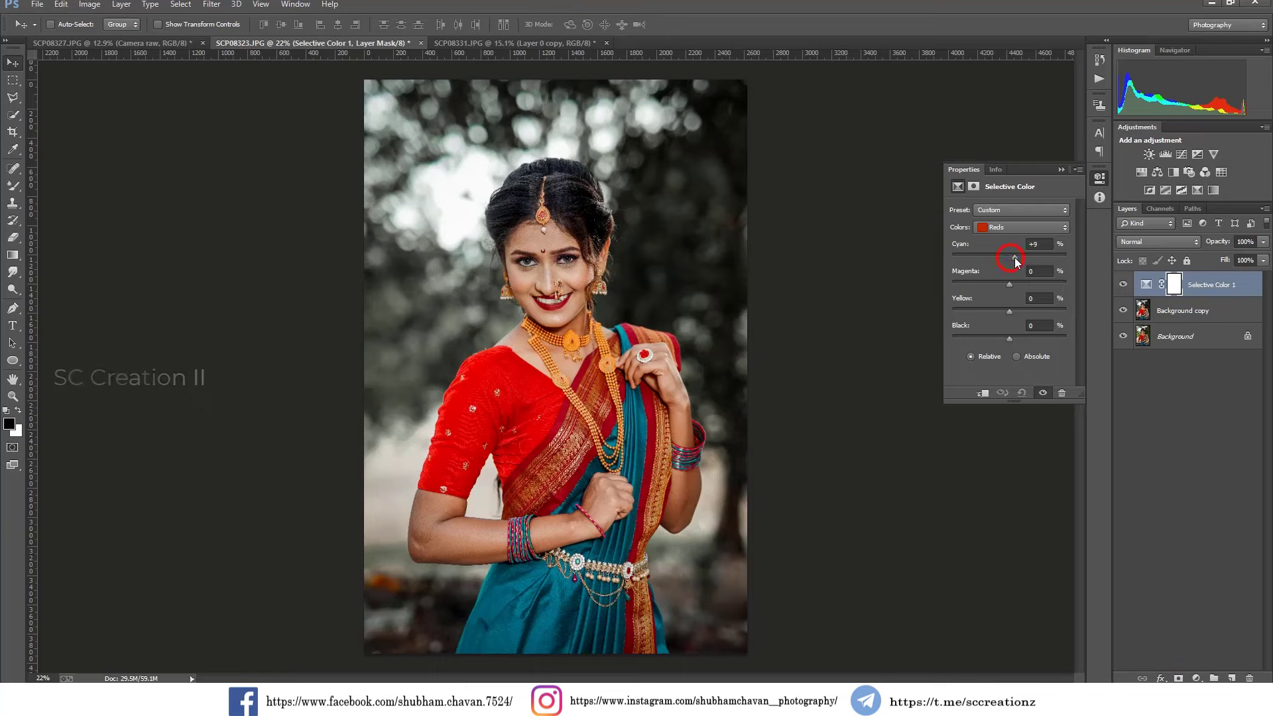
pyautogui.click(1060, 169)
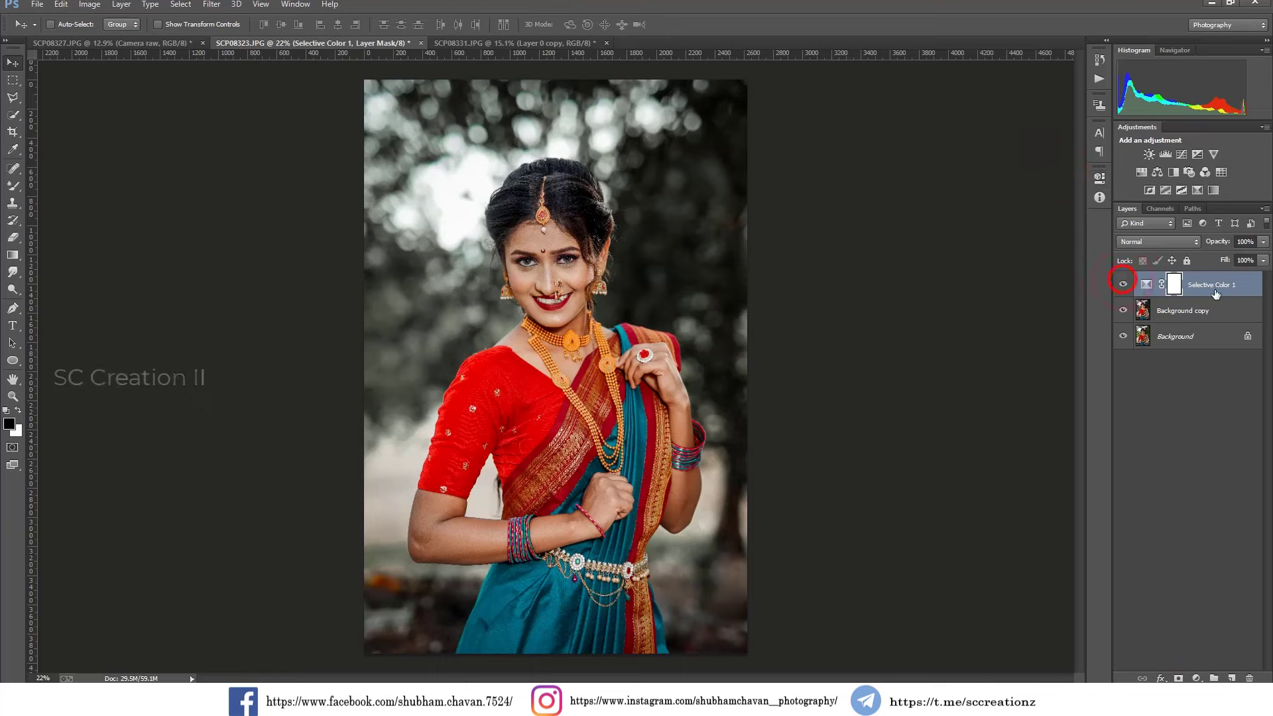
pyautogui.rightClick(1241, 292)
pyautogui.click(1089, 479)
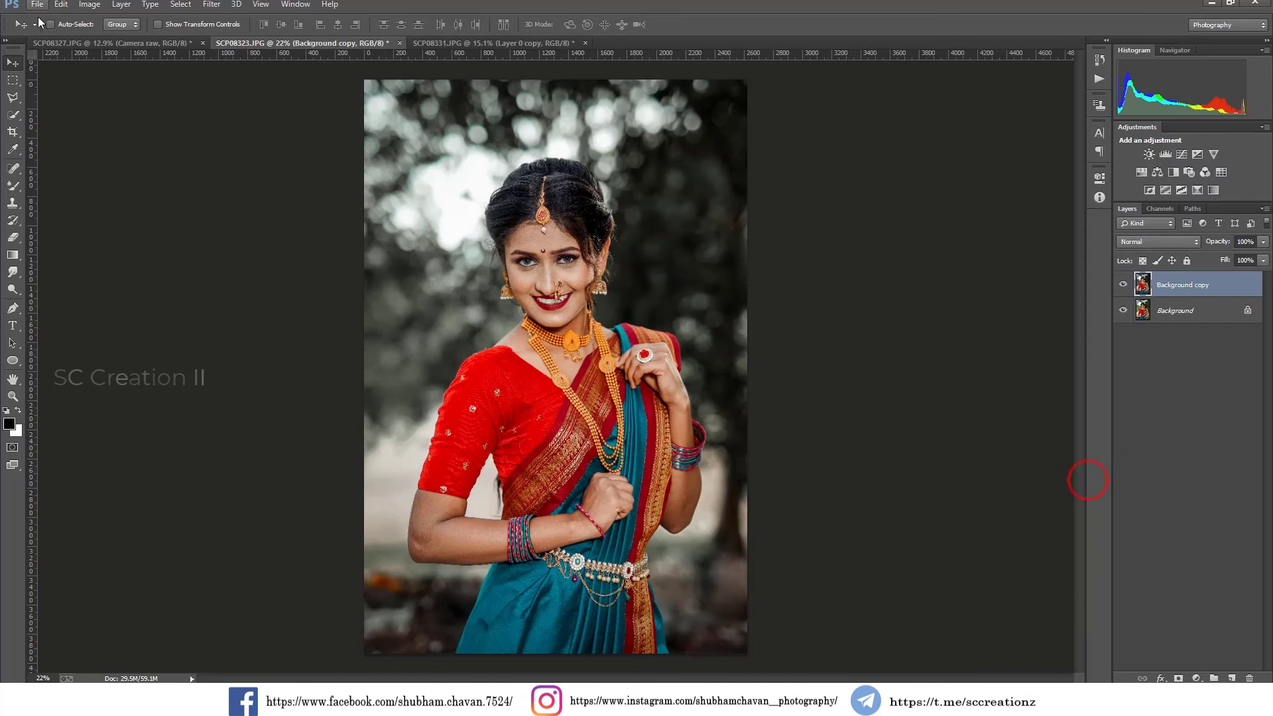
# In the SCP08327.JPG portrait, add a Selective Color adjustment with Reds Cyan at +9% and flatten the image.
pyautogui.click(123, 43)
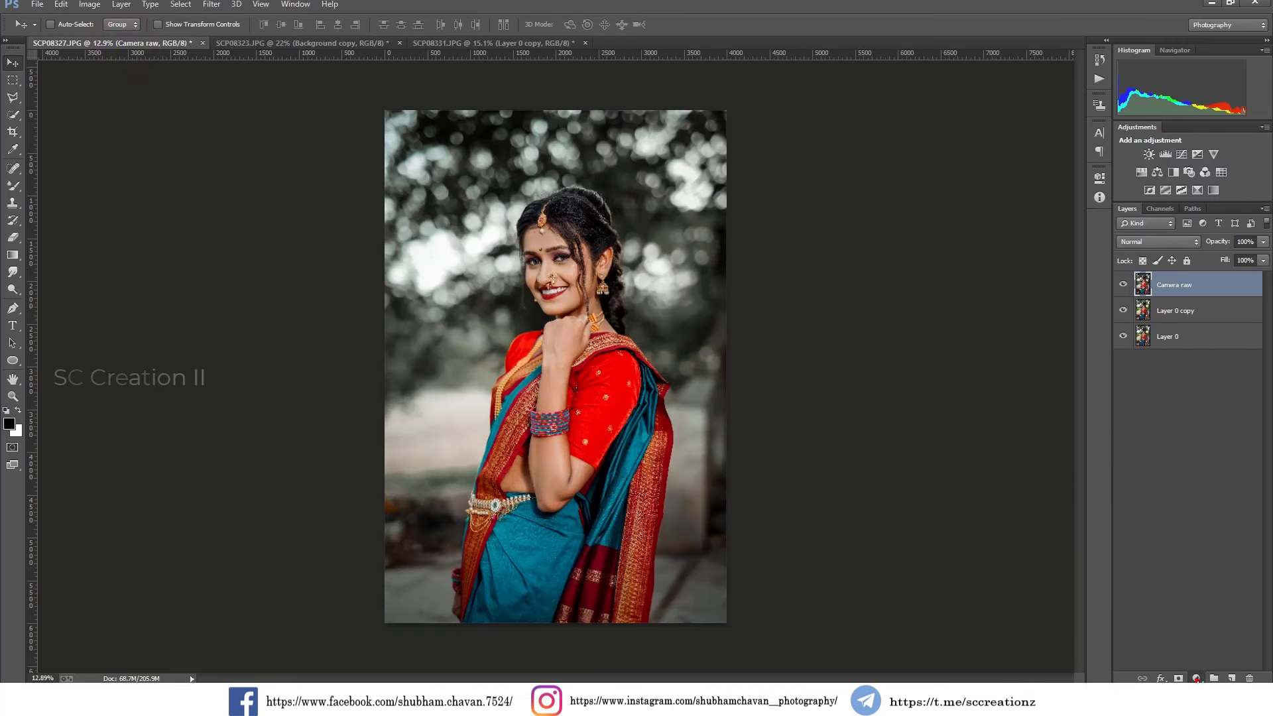
pyautogui.click(1197, 679)
pyautogui.click(1192, 667)
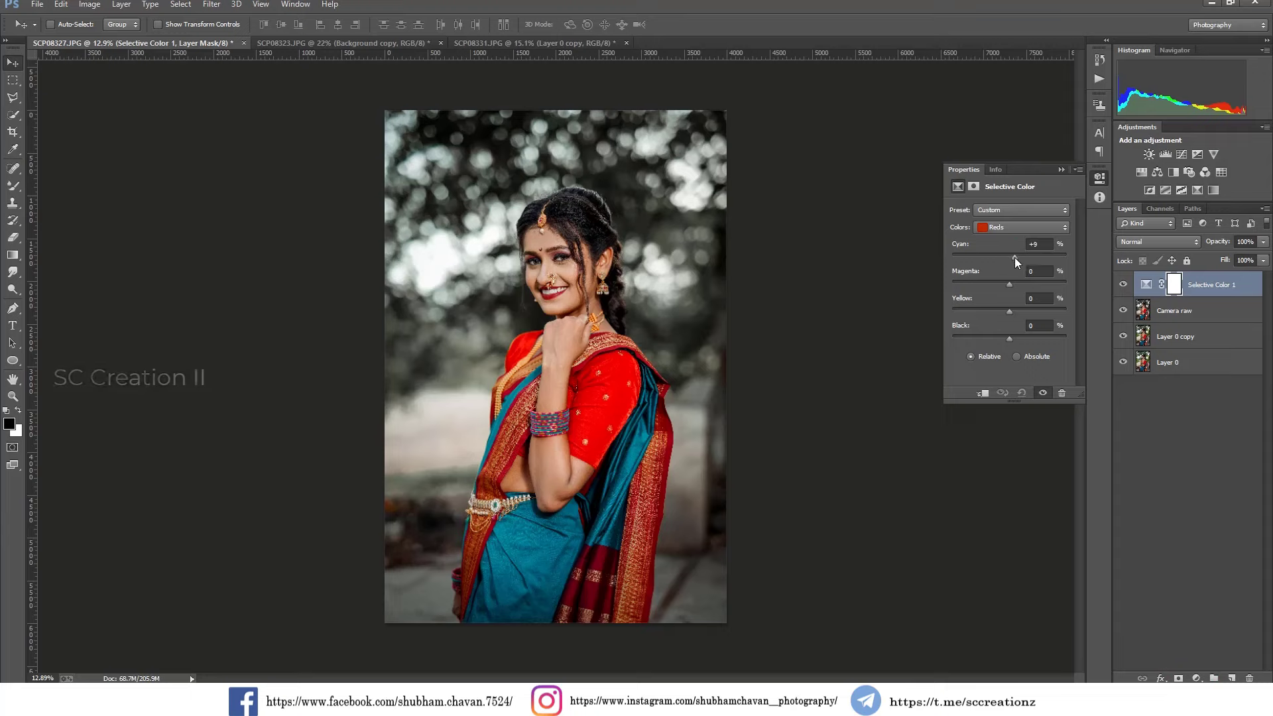
pyautogui.click(1062, 170)
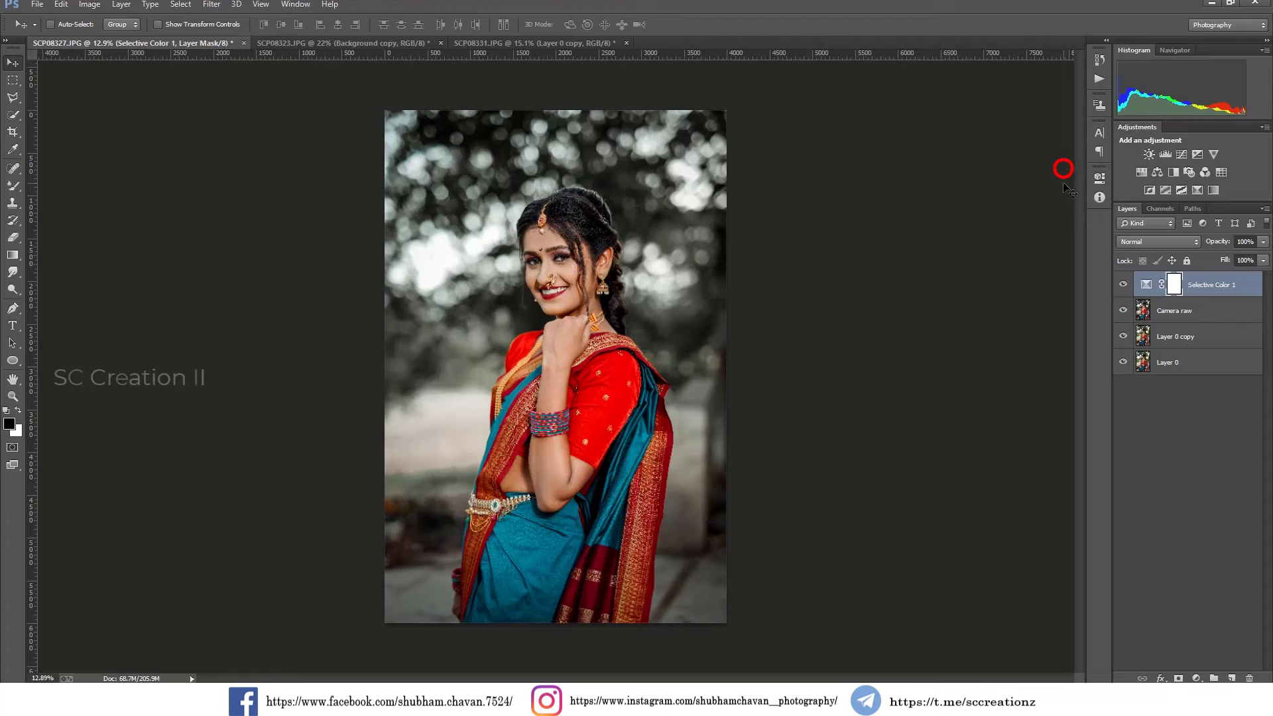
pyautogui.click(1122, 285)
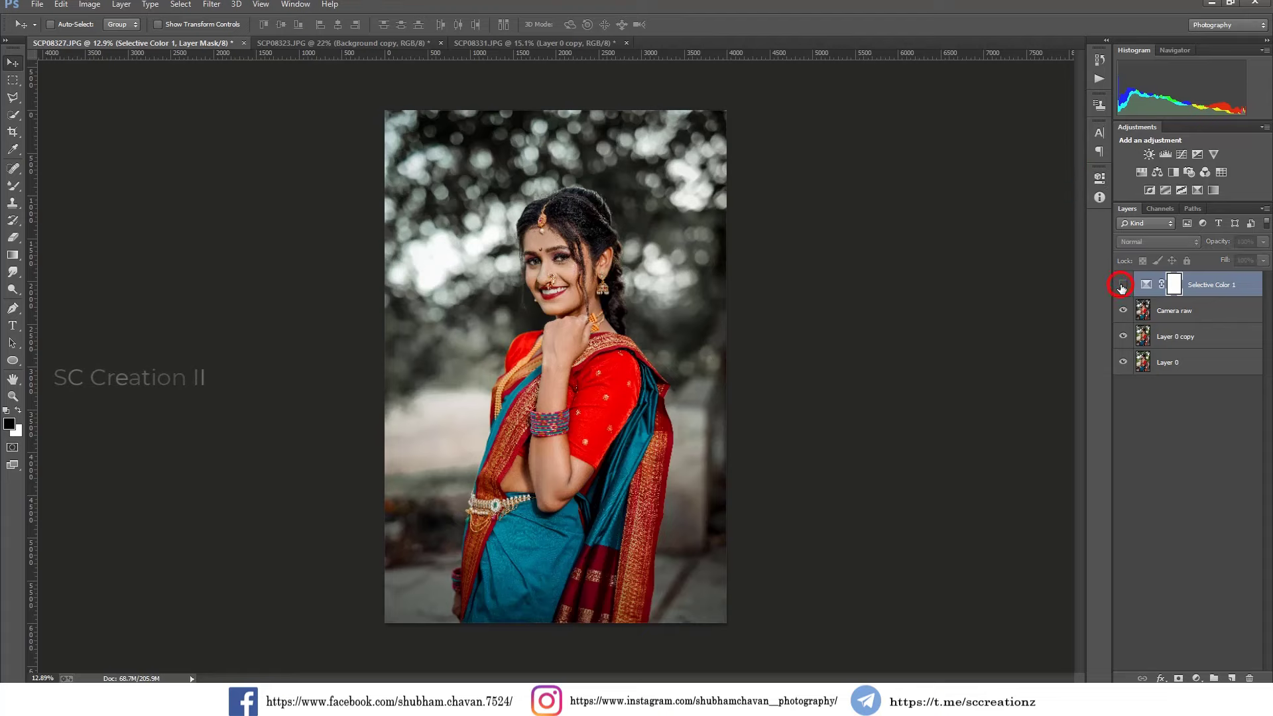
pyautogui.rightClick(1217, 289)
pyautogui.click(1127, 501)
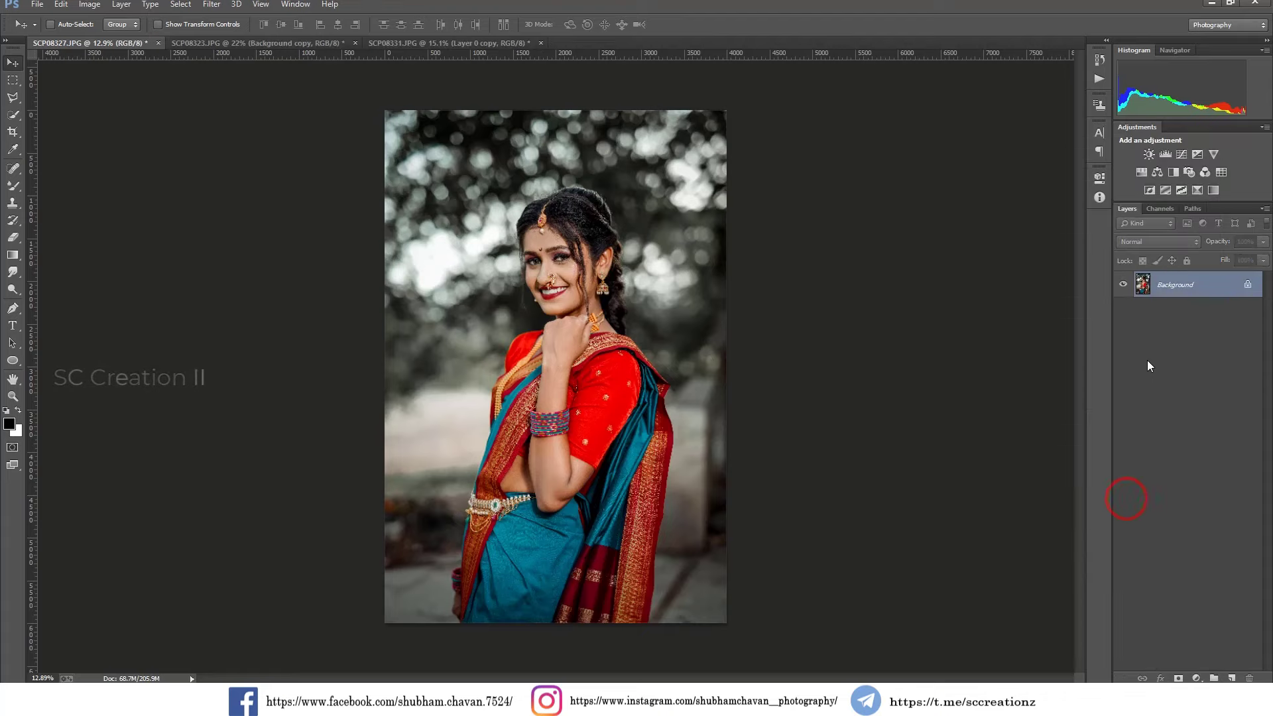